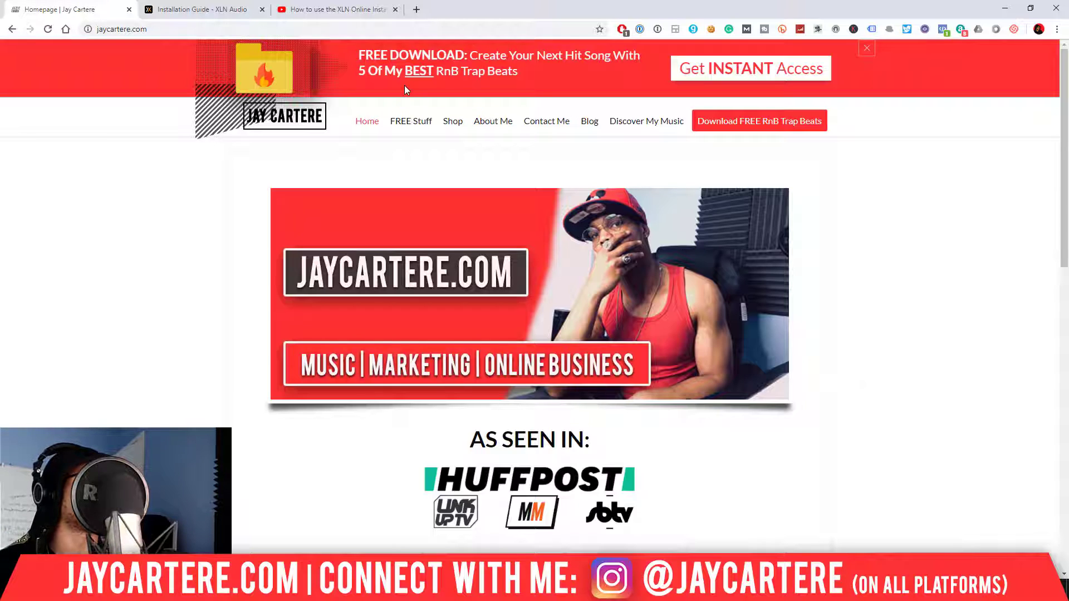
Step: Switch to the XLN Audio Installation Guide page in the browser
left_click(195, 10)
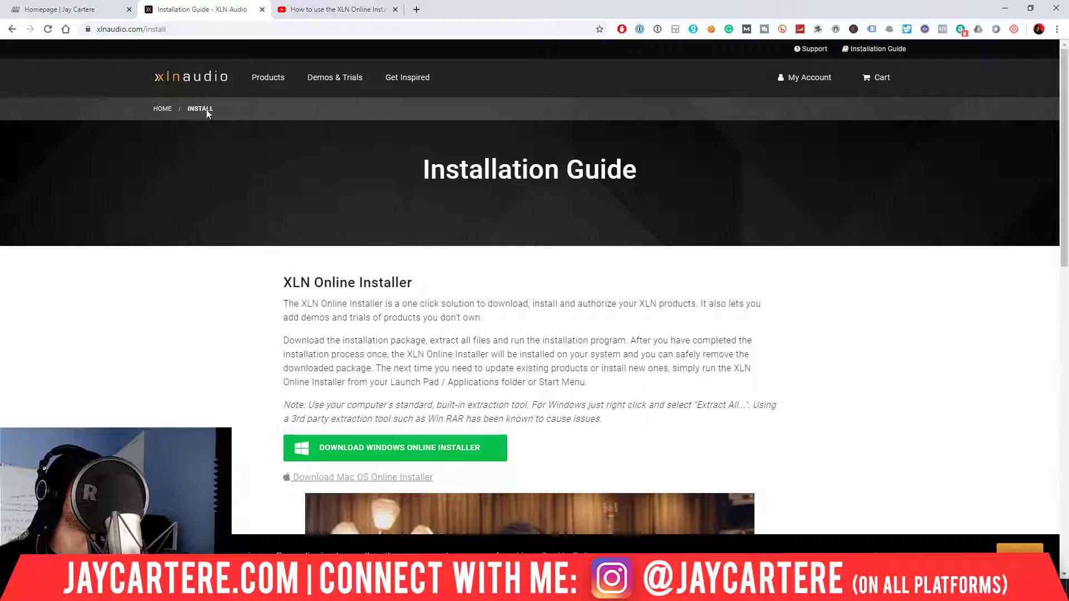
left_click(217, 78)
left_click(13, 29)
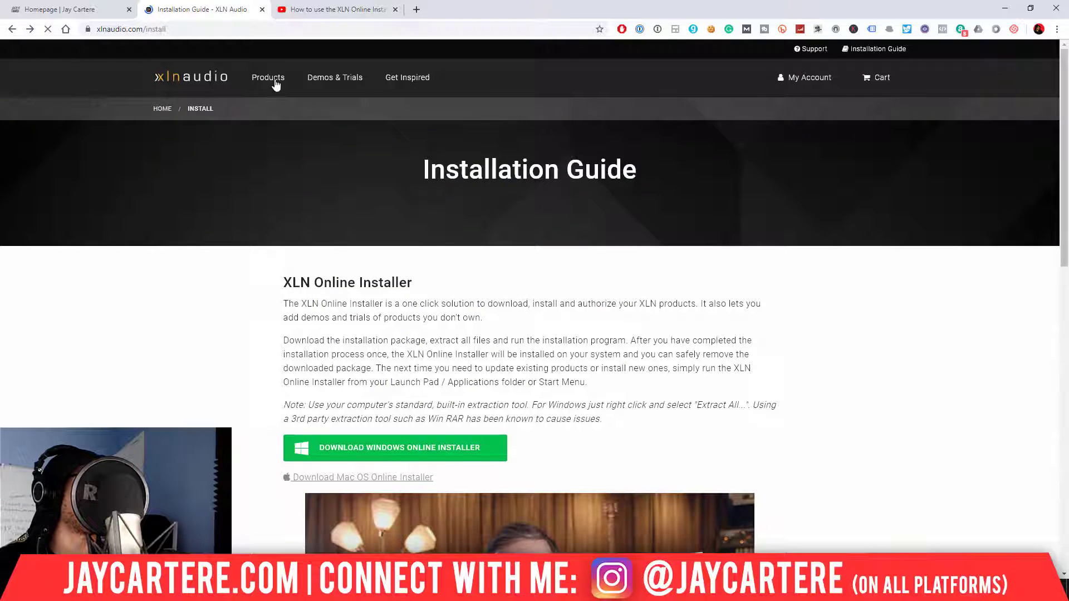
mouse_move(276, 85)
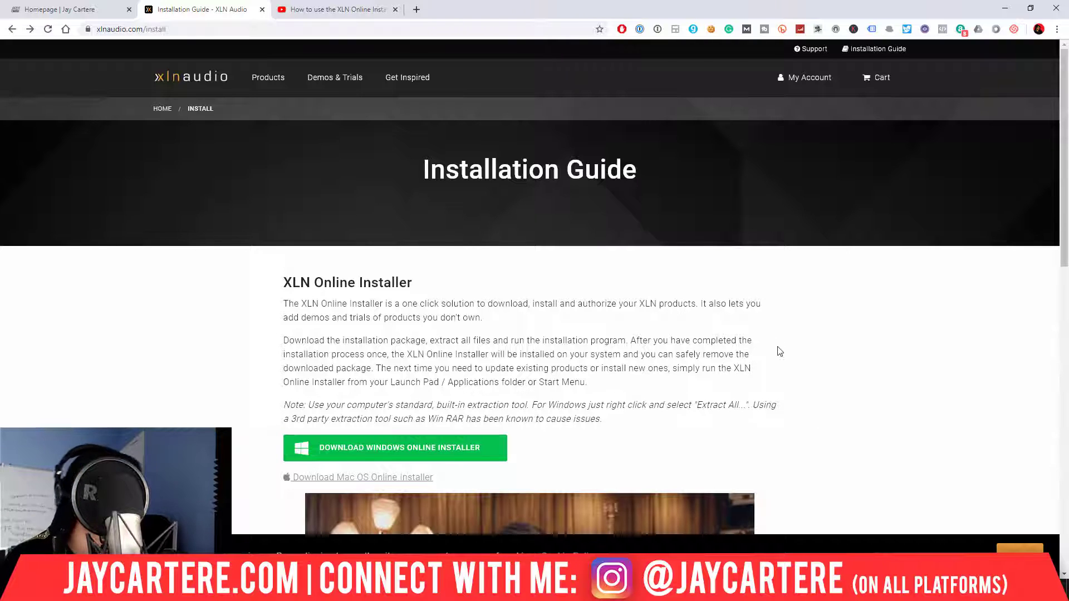
Step: Open the XLN Audio account overview in a new browser tab and look over its products and installer options
mouse_move(799, 82)
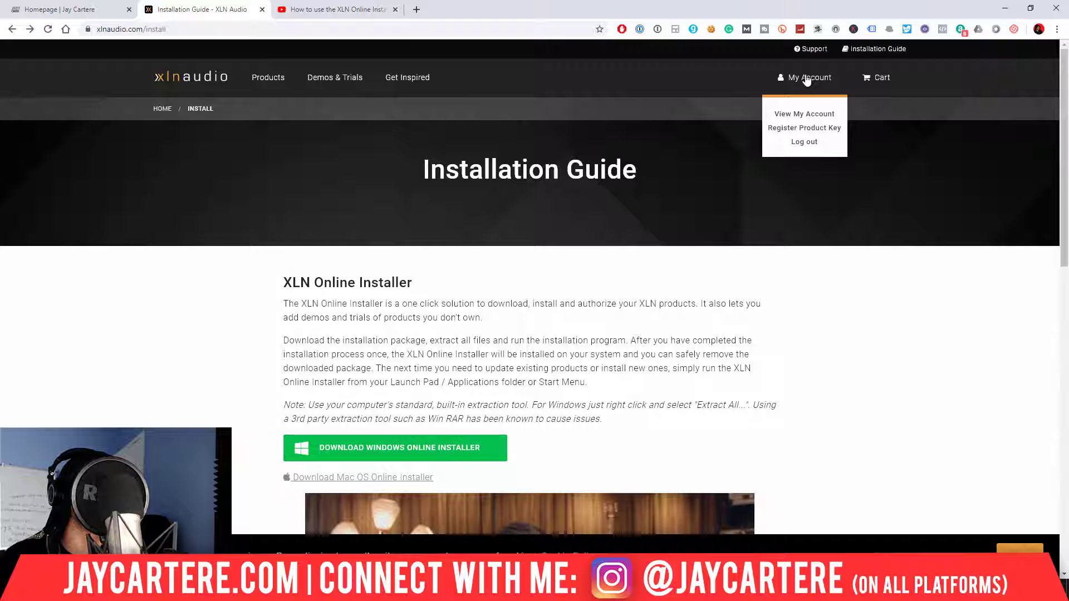
right_click(805, 118)
left_click(841, 124)
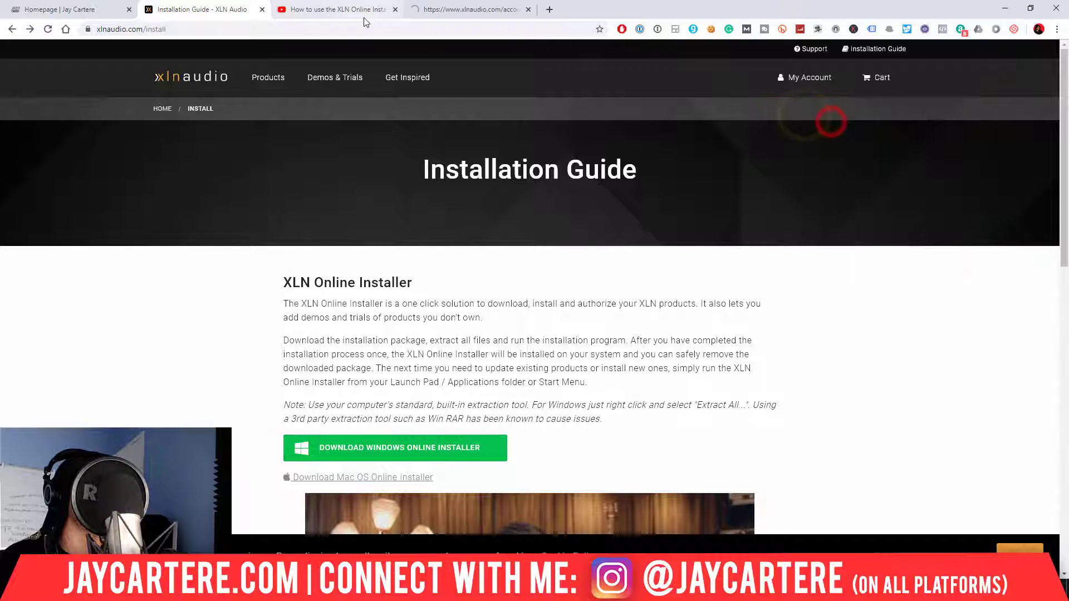
left_click(473, 13)
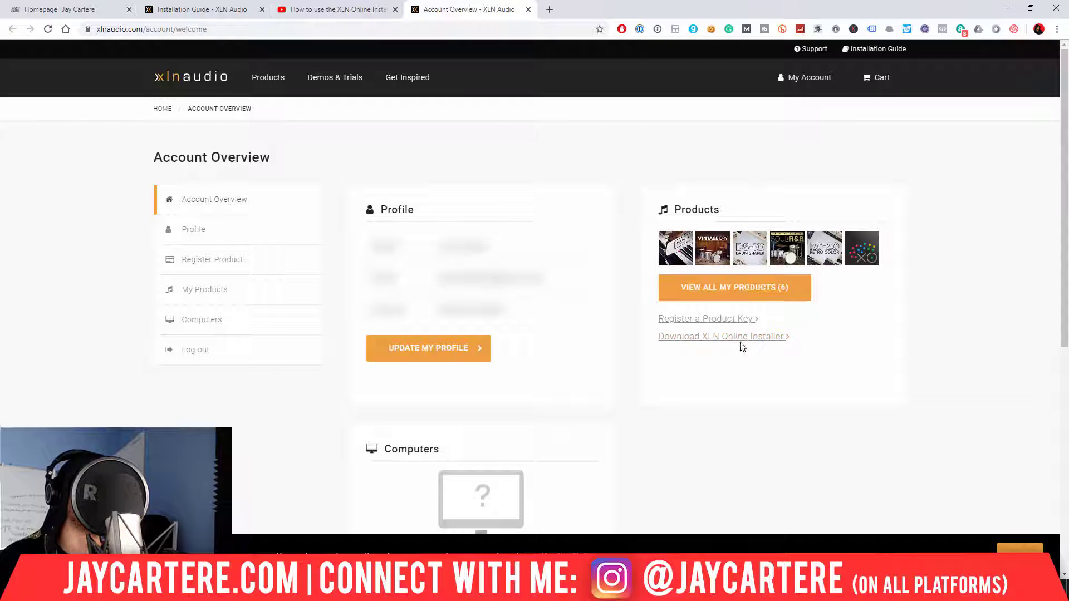
Step: Download the Windows version of the XLN Online Installer from the Installation Guide page
left_click(202, 9)
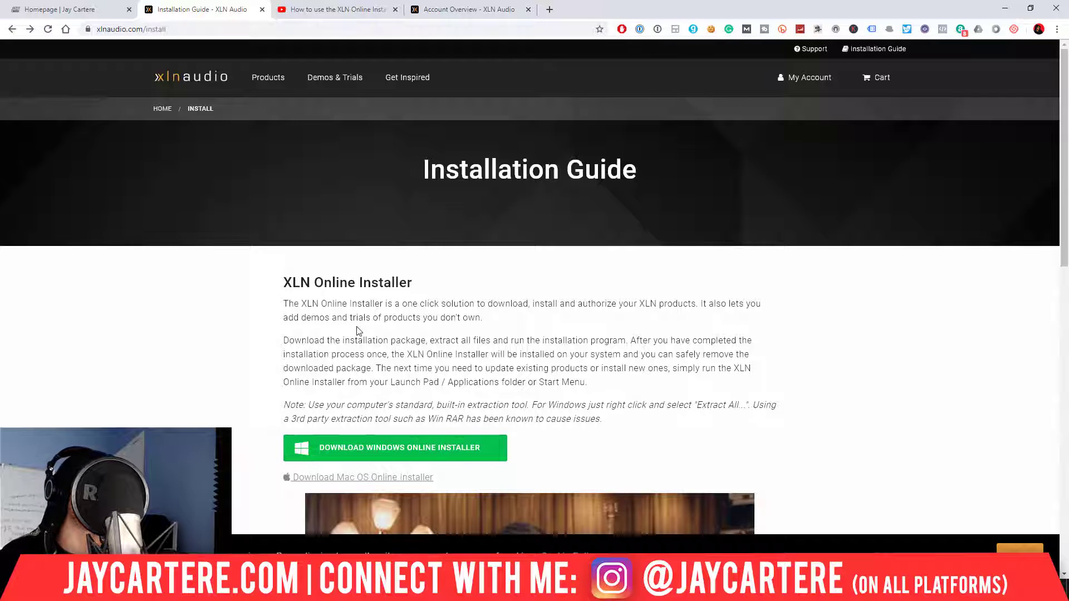
scroll(359, 334, "down", 3)
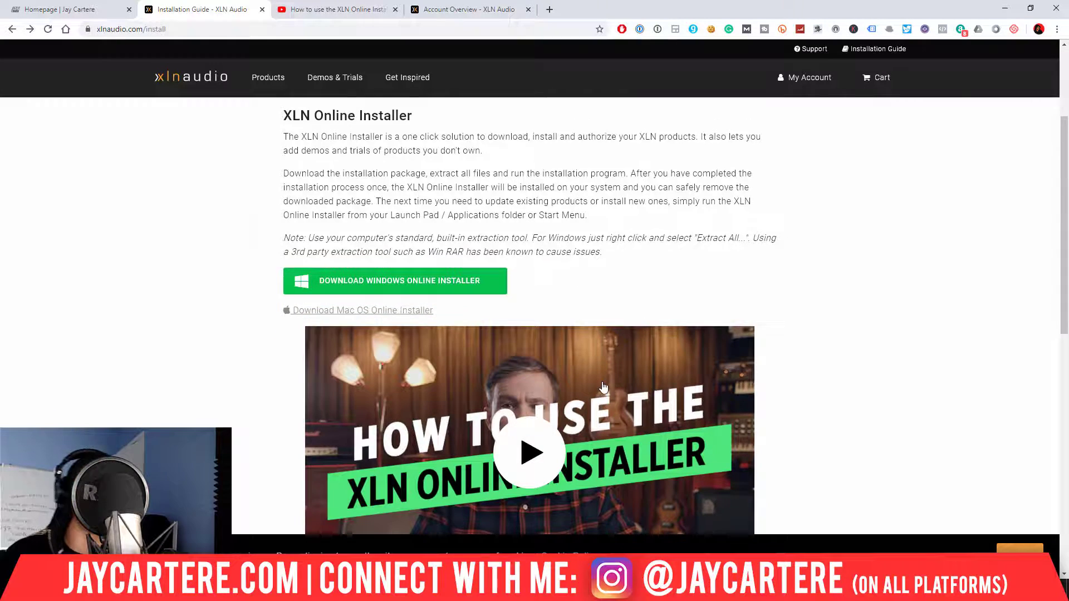
scroll(603, 387, "down", 3)
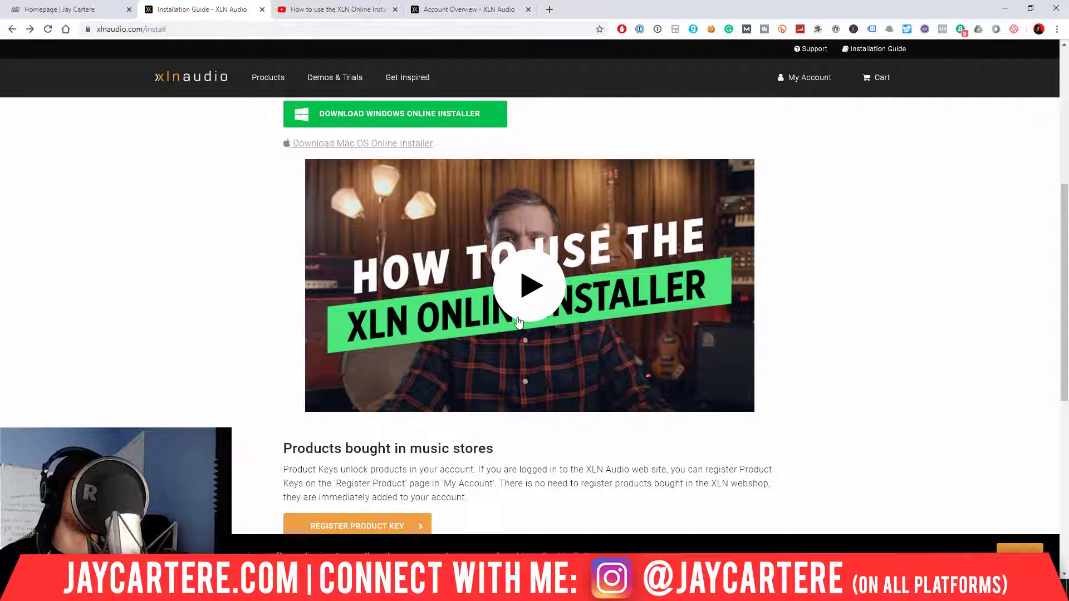
scroll(420, 322, "up", 4)
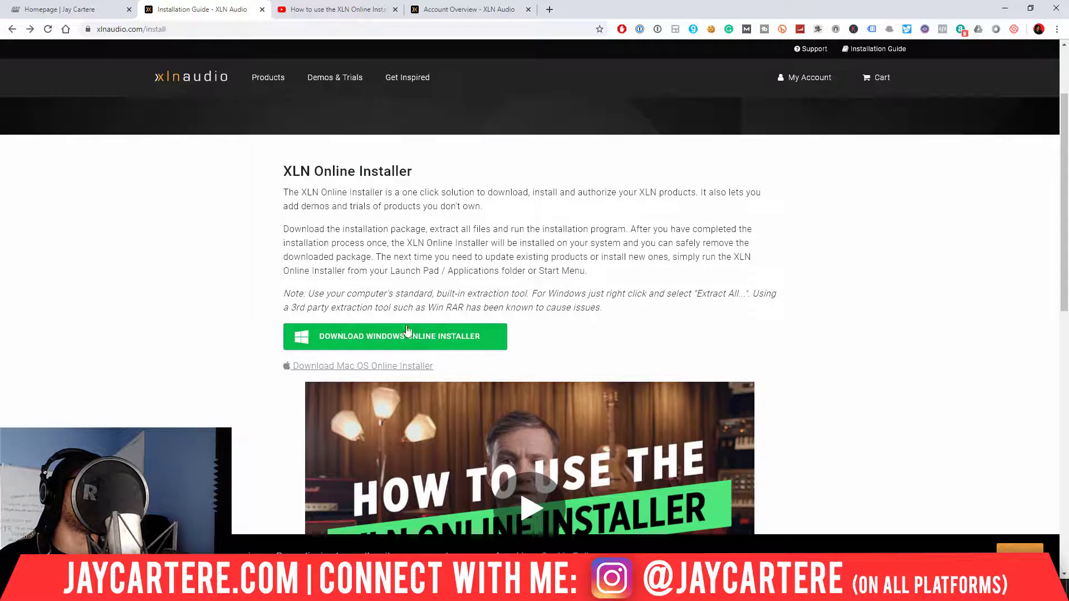
left_click(398, 336)
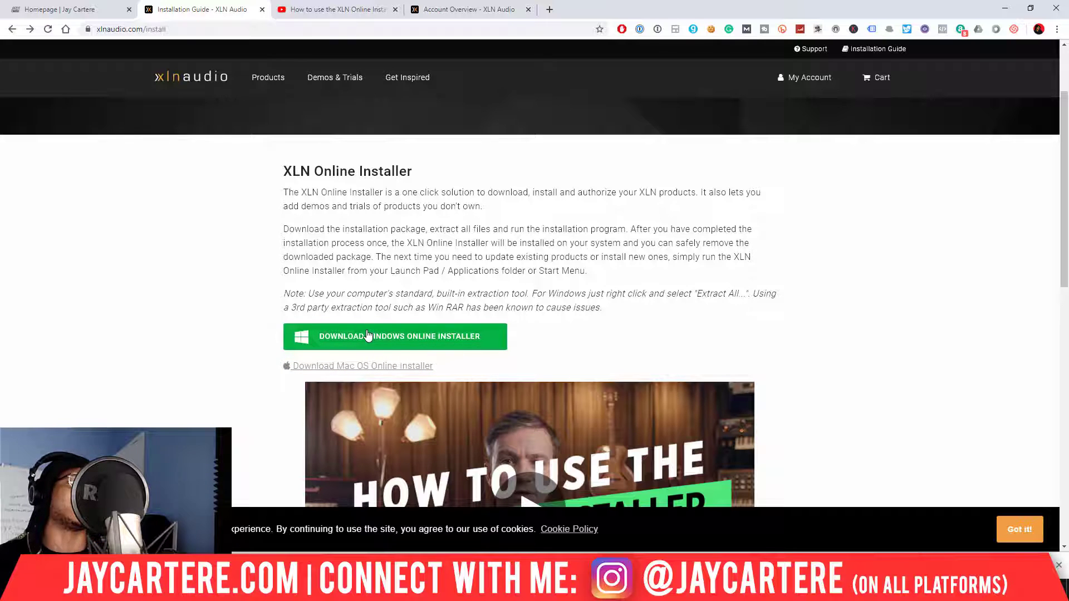
left_click(323, 368)
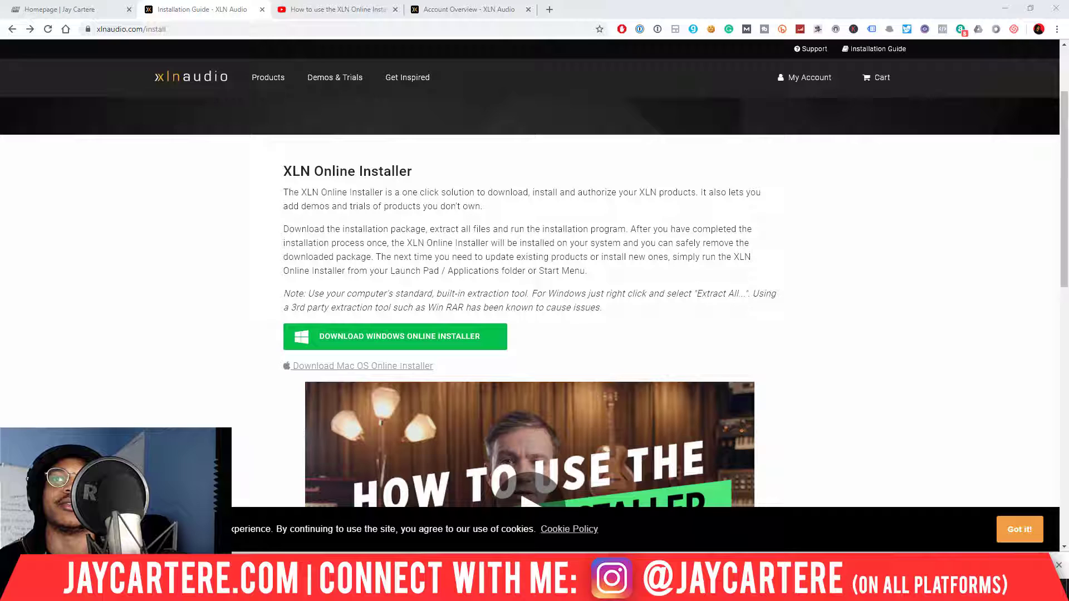
Step: Extract xln-online-installer-win.zip in the Downloads folder and open the extracted xln-online-installer-win folder
left_click_drag(808, 114, 479, 127)
left_click(267, 248)
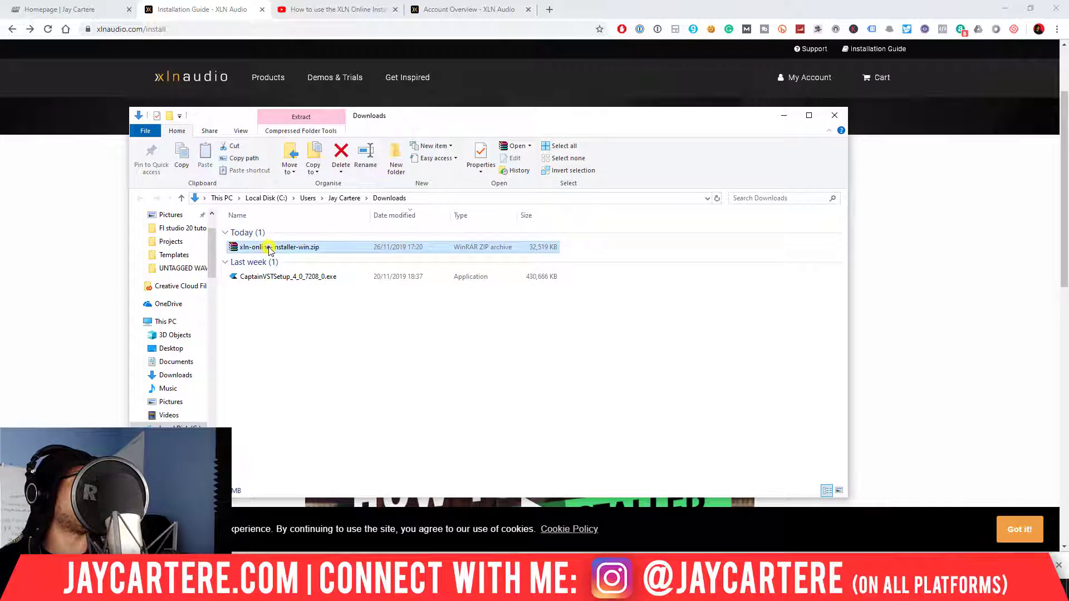
right_click(268, 248)
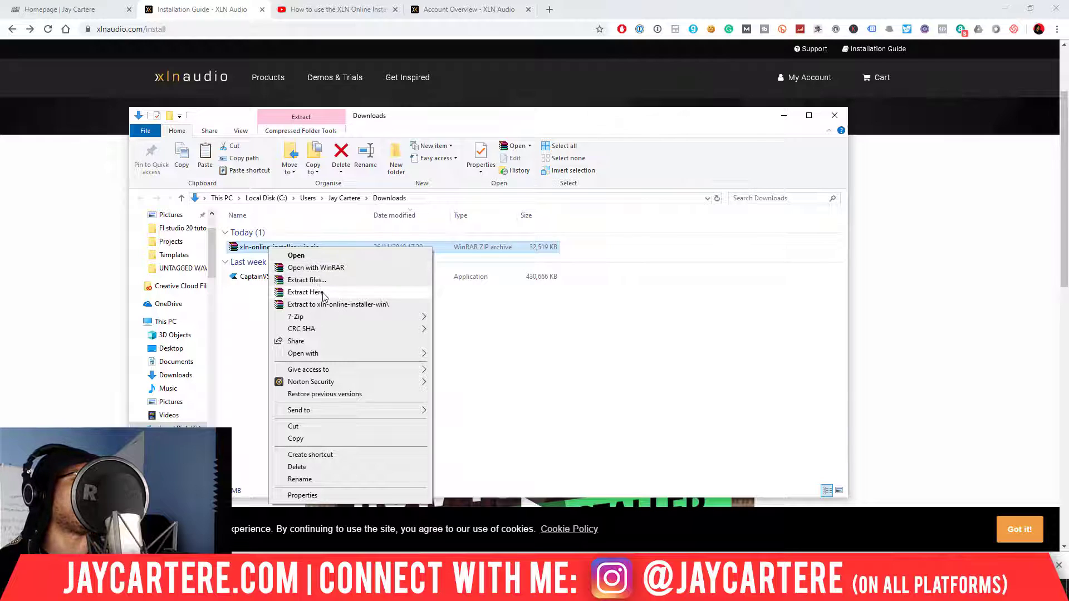
left_click(323, 294)
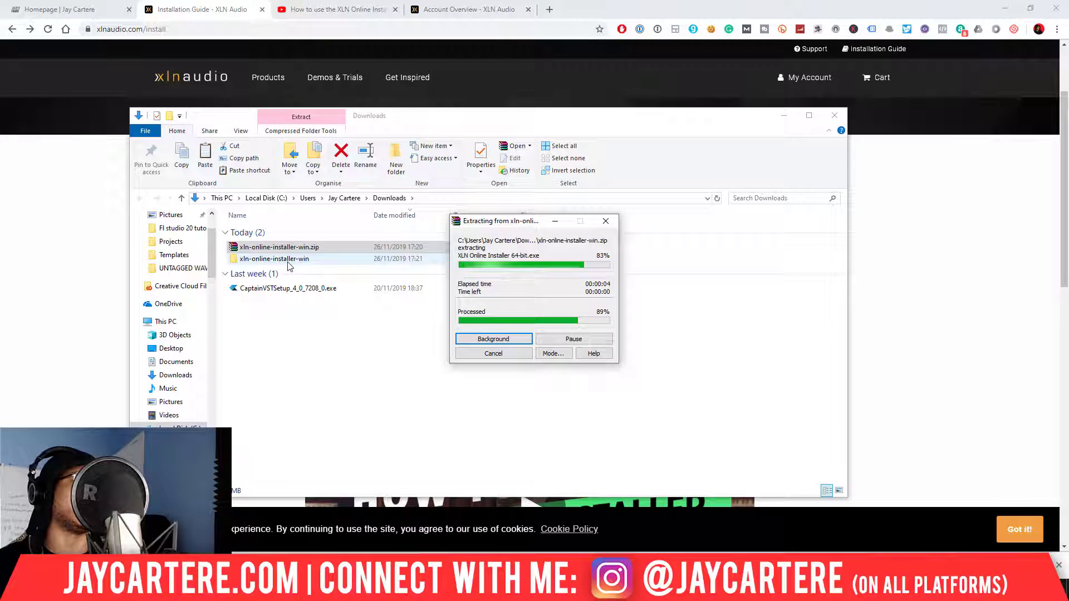
double_click(288, 259)
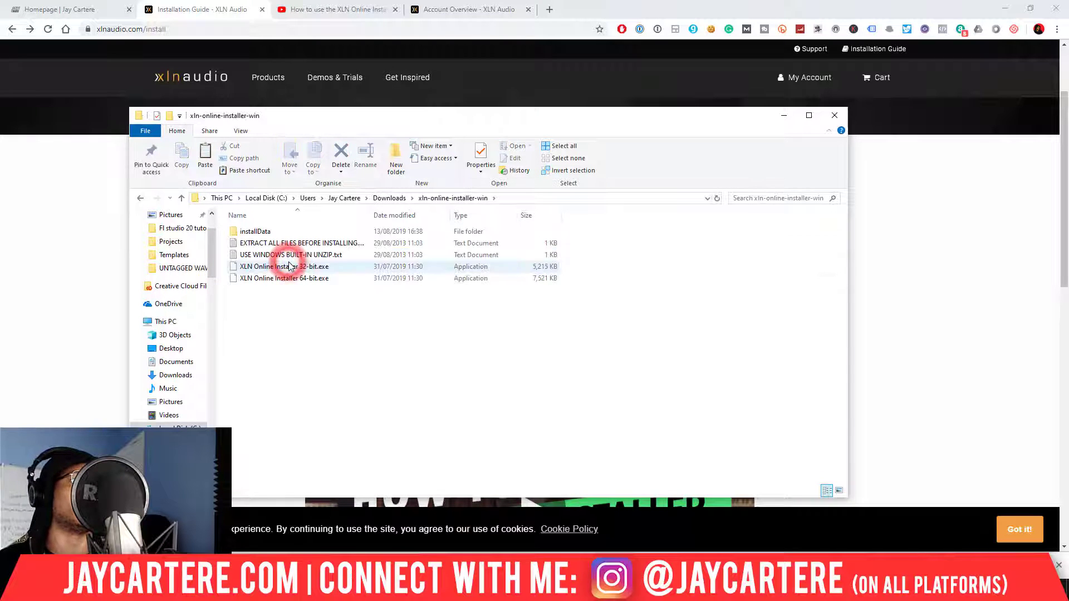
Step: Read the EXTRACT ALL FILES BEFORE INSTALLING.txt note in the extracted folder and close it
left_click_drag(373, 114, 677, 108)
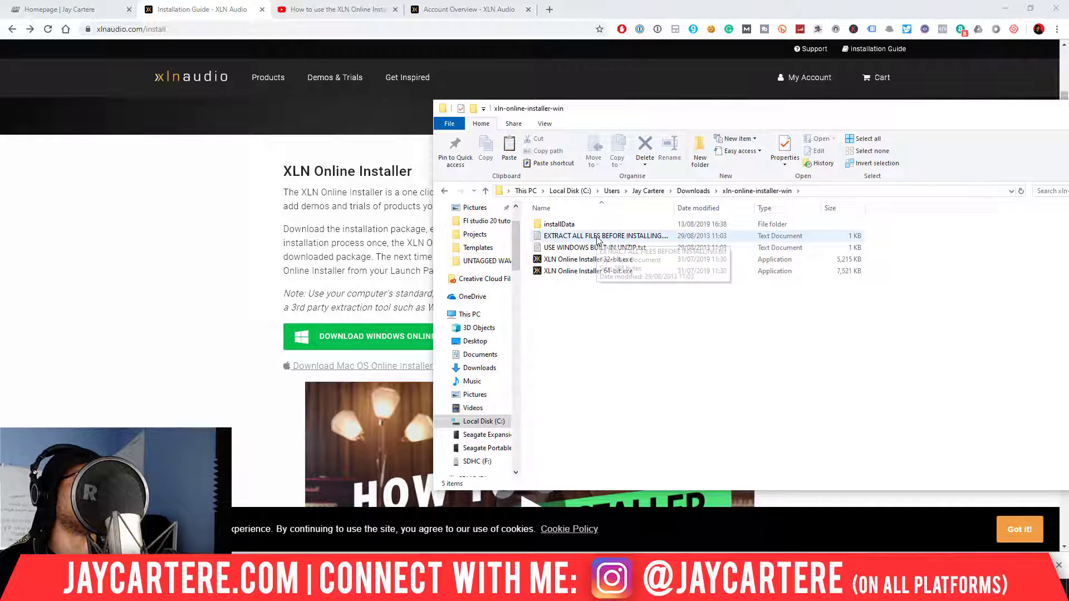
double_click(597, 237)
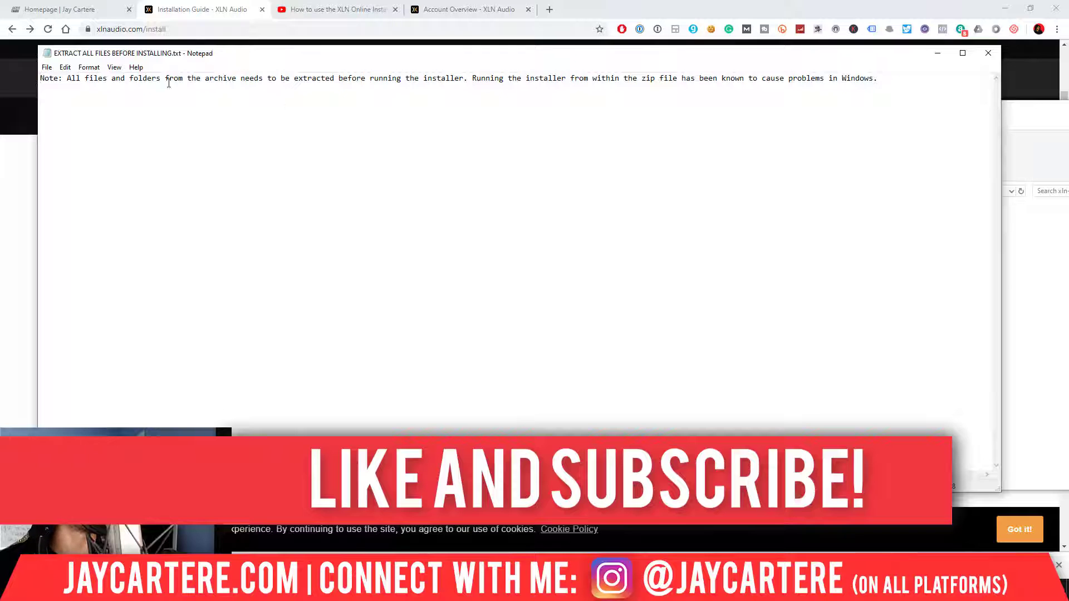
left_click(988, 53)
Step: Look inside the installData folder and its installData_app subfolder, and return to the xln-online-installer-win folder
left_click_drag(778, 111, 754, 109)
left_click(551, 224)
double_click(550, 224)
double_click(549, 222)
left_click(420, 187)
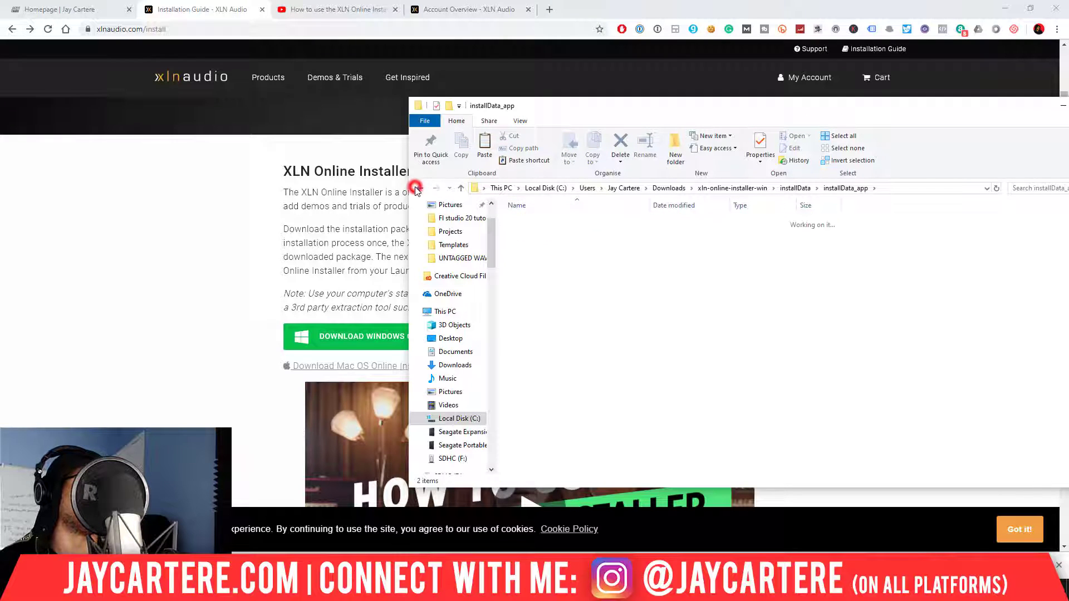
left_click(420, 187)
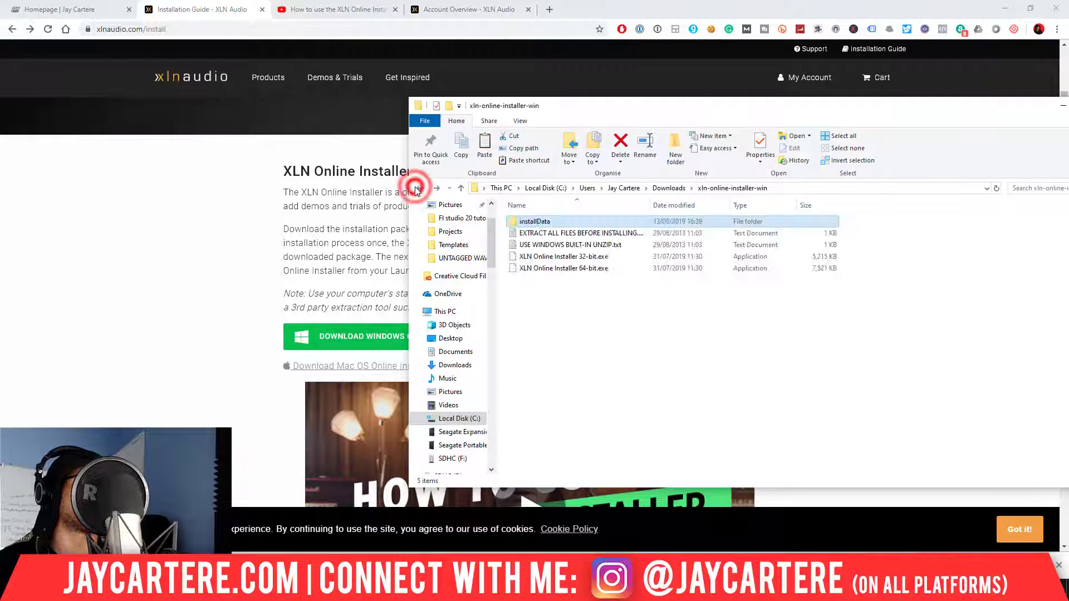
Step: Run XLN Online Installer 64-bit.exe and install the XLN Online Installer
double_click(570, 269)
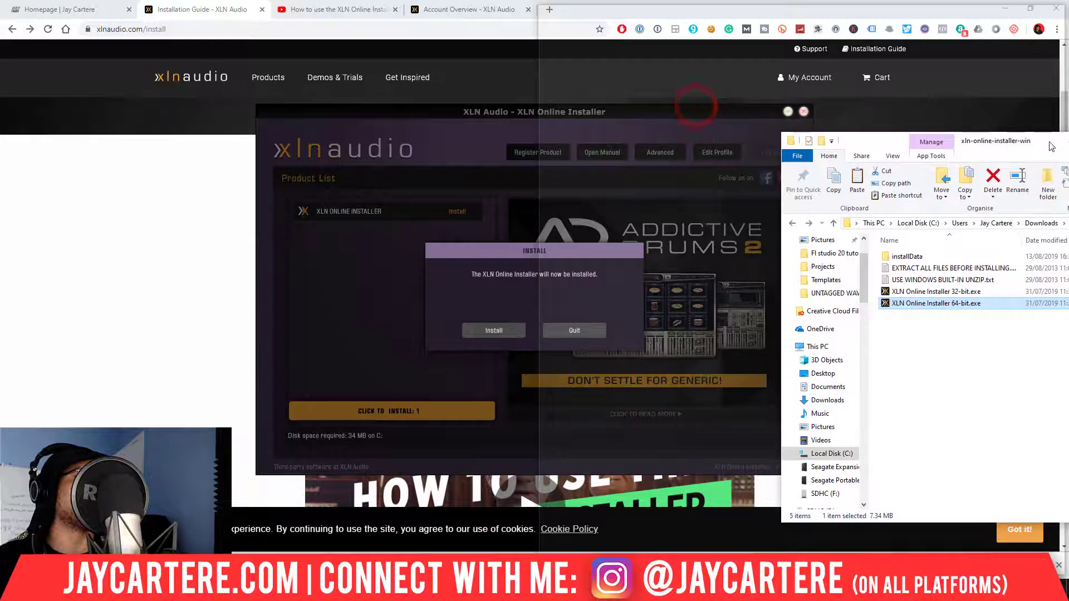
left_click_drag(699, 112, 1021, 245)
left_click_drag(636, 120, 567, 116)
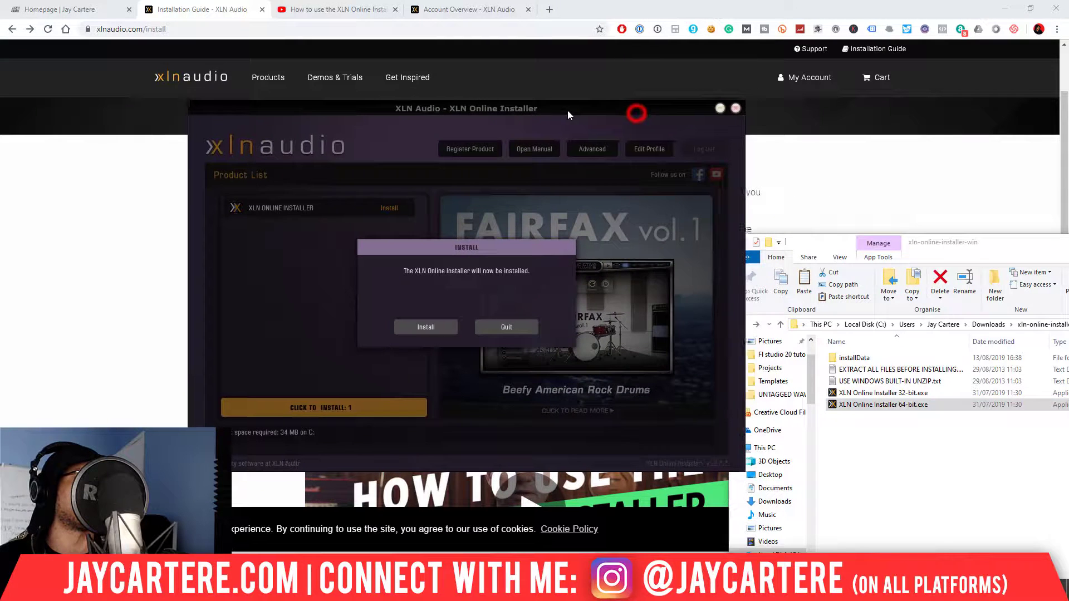
left_click(422, 329)
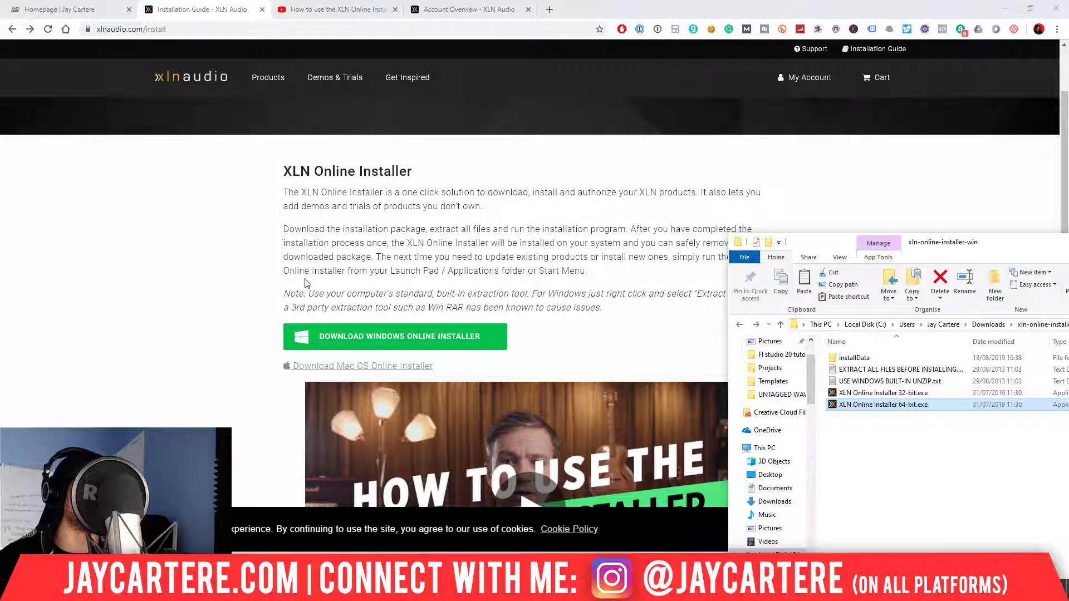
Step: Register the computer in the XLN Online Installer under the name Main PC
left_click_drag(1024, 247, 890, 222)
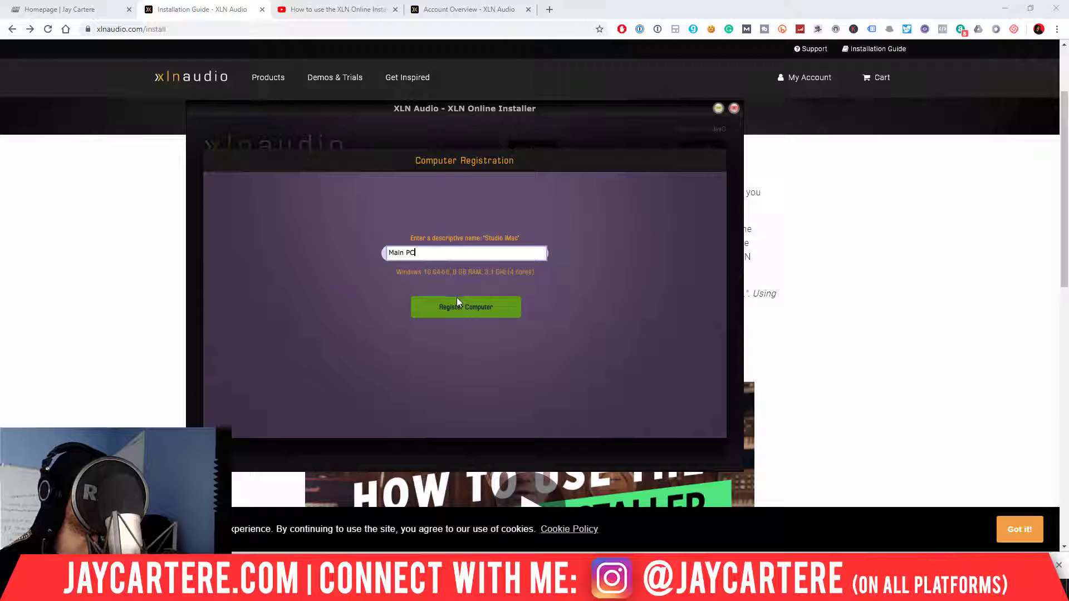
left_click(461, 314)
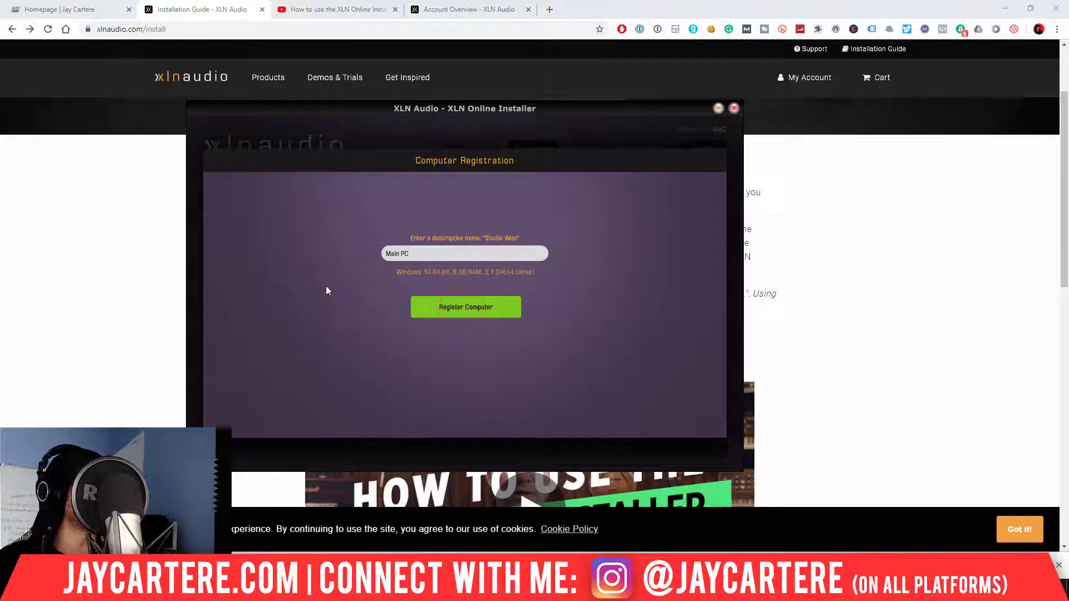
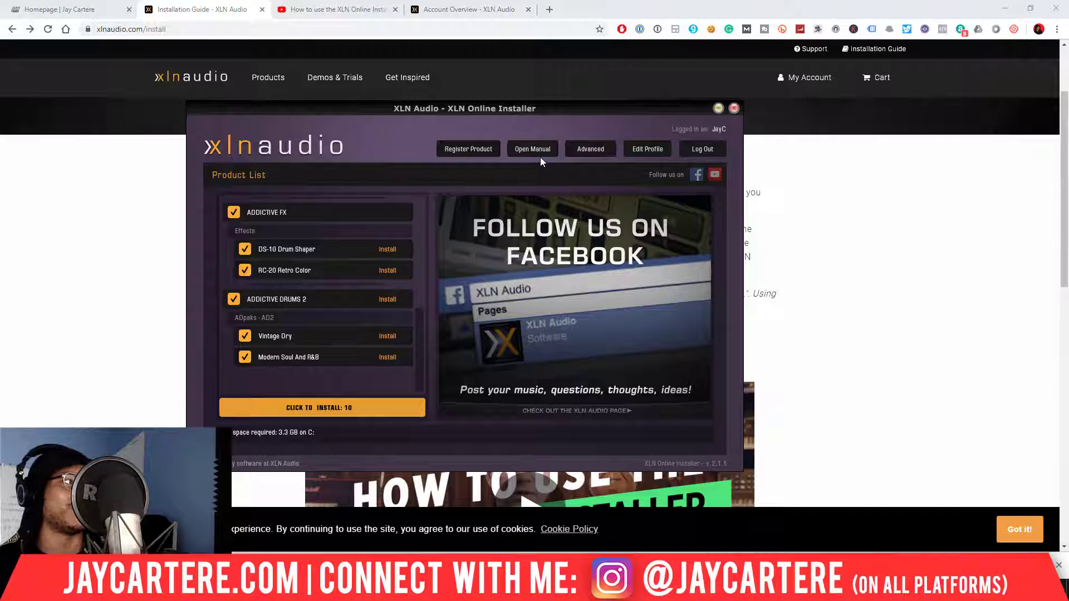
Step: Check the free space on the drives in File Explorer, look into Seagate Expansion Drive (D:), and return to the XLN Online Installer
scroll(416, 297, "up", 5)
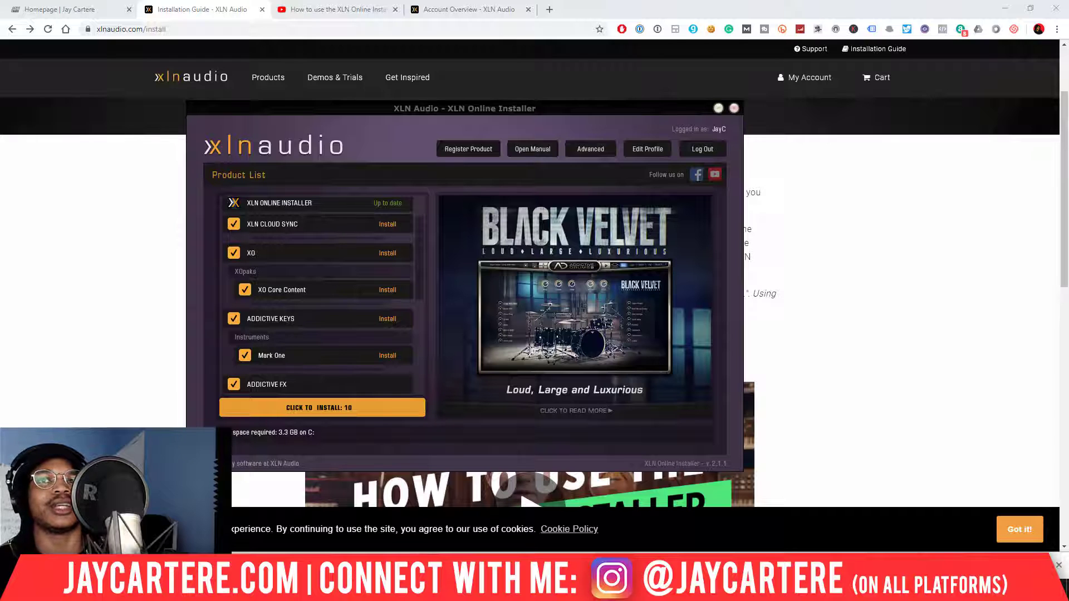
key("super+e")
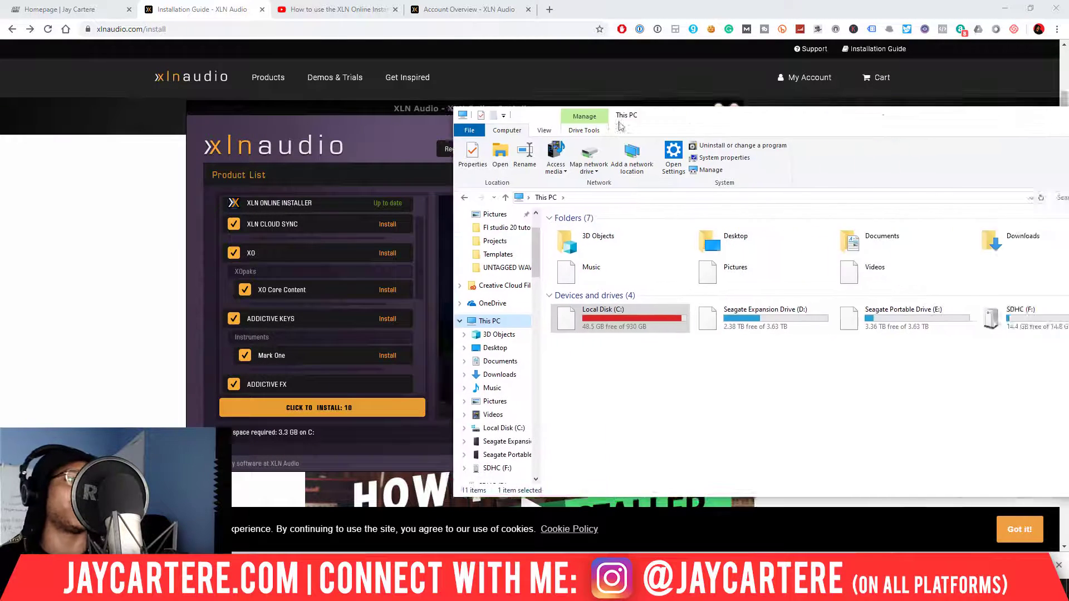
left_click(357, 338)
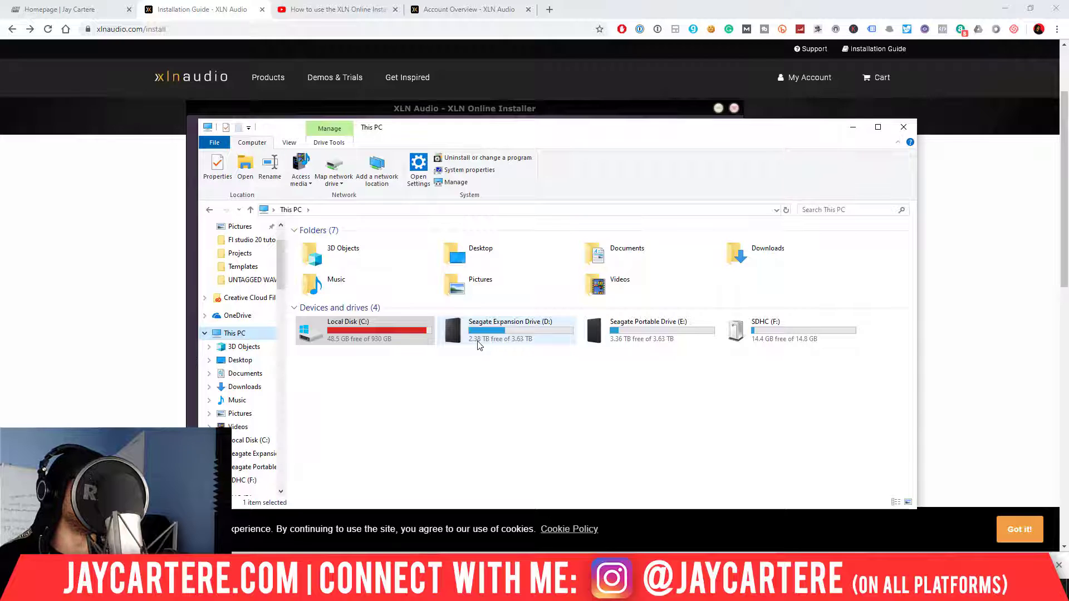
double_click(505, 345)
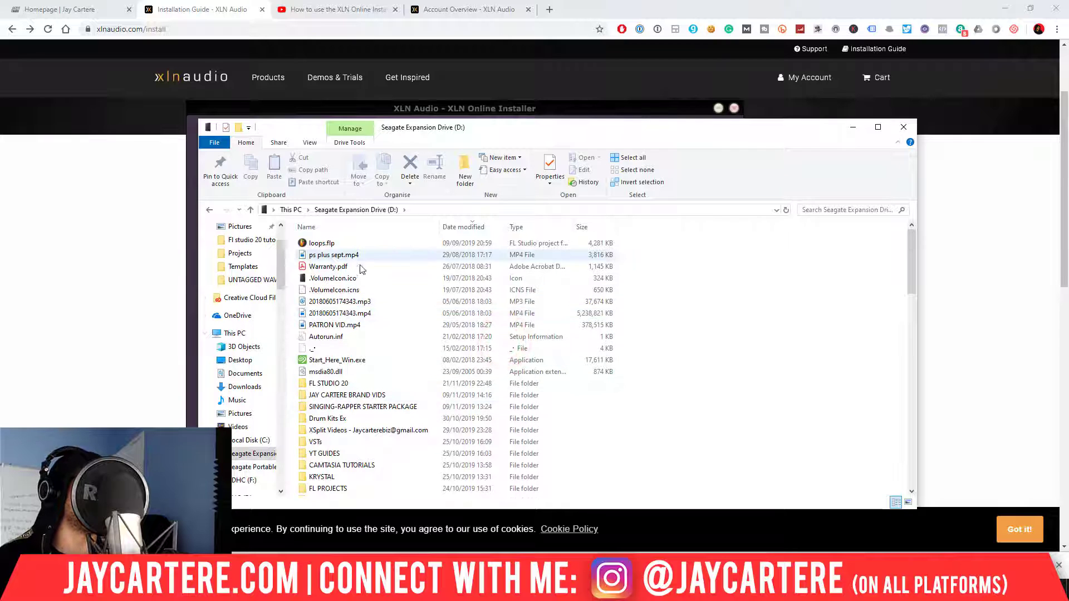
left_click(210, 211)
left_click(479, 126)
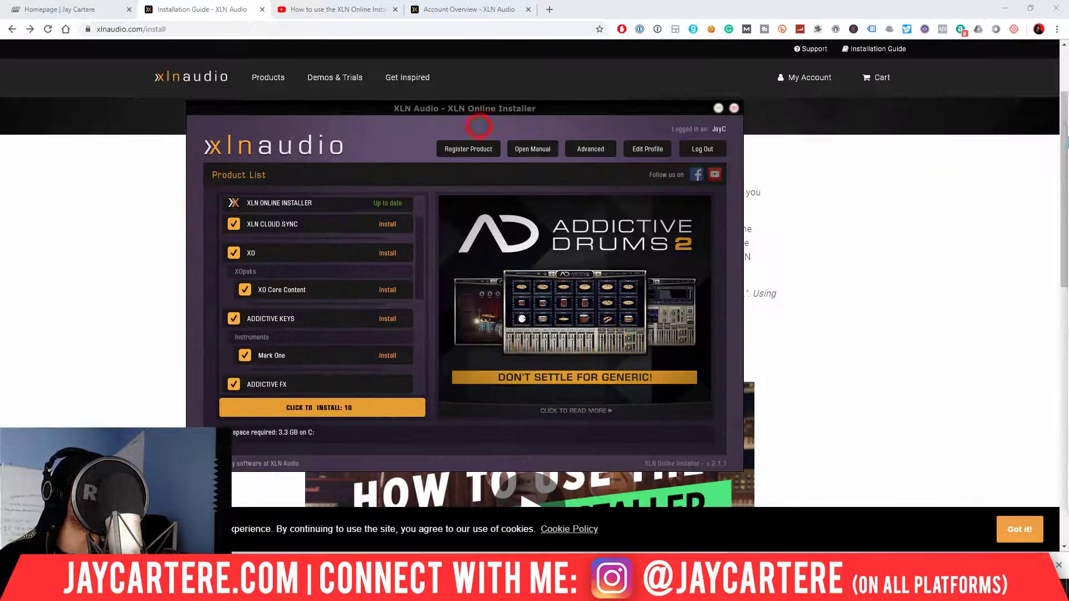
Step: Open the Advanced Options and browse to Seagate Expansion Drive (D:) for a new Addictive Drums 2 installation path
left_click(579, 146)
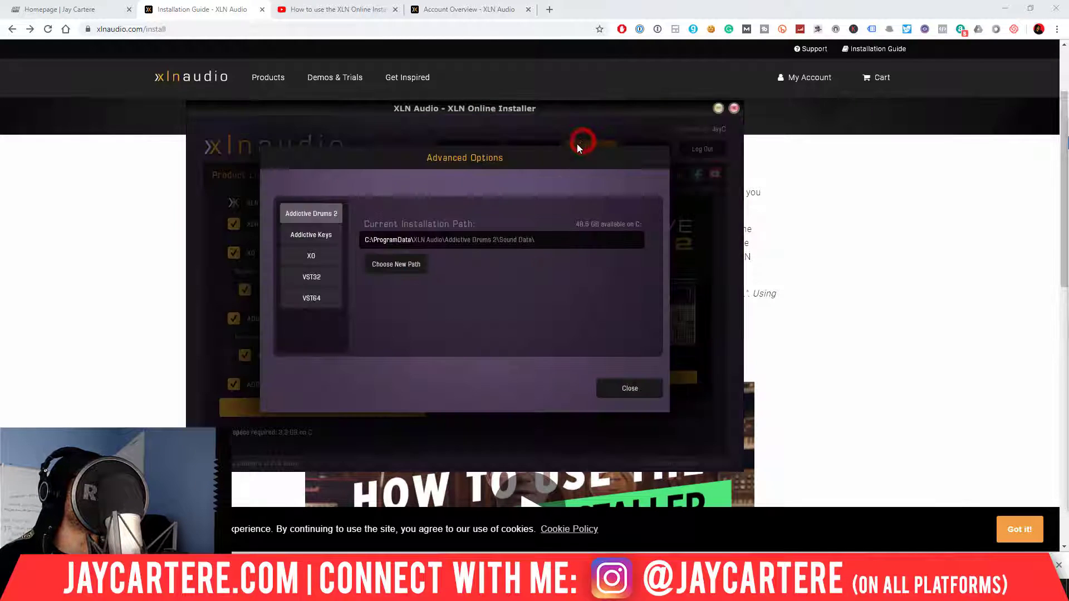
left_click(330, 238)
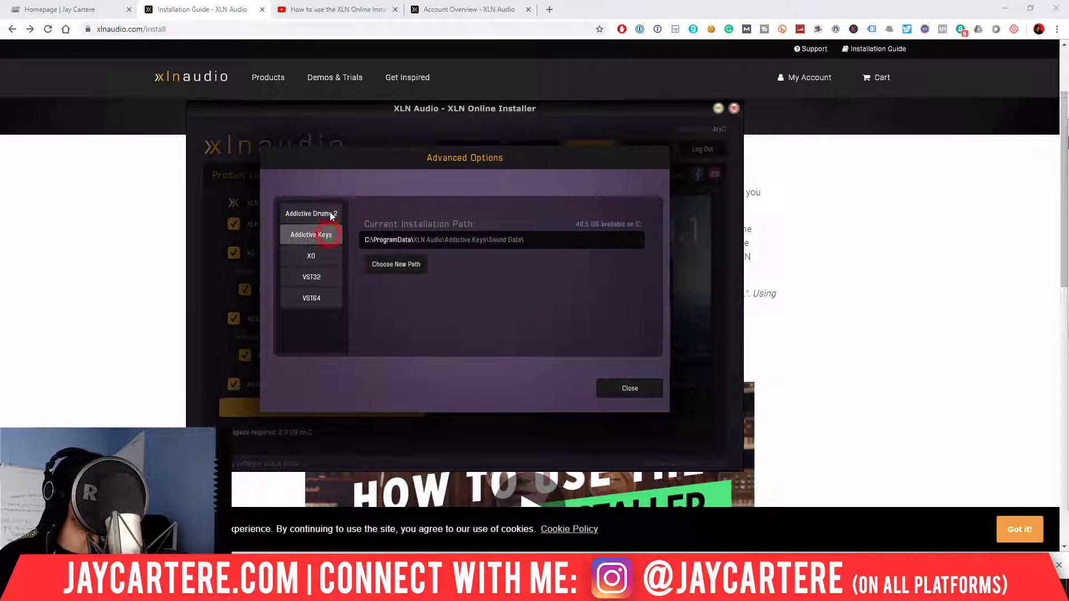
left_click(329, 212)
left_click(408, 264)
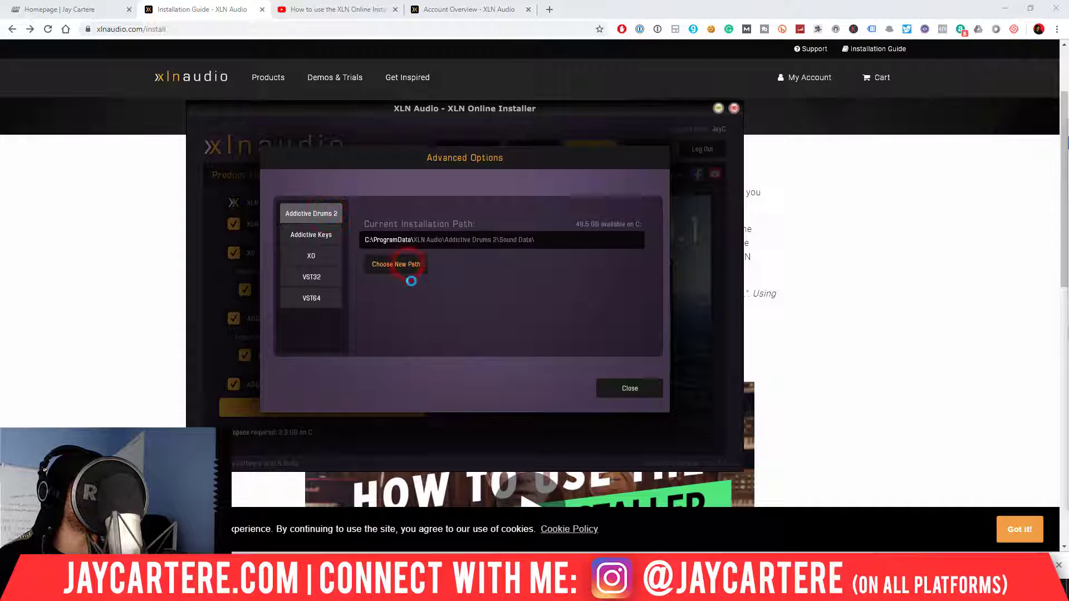
scroll(539, 337, "down", 1)
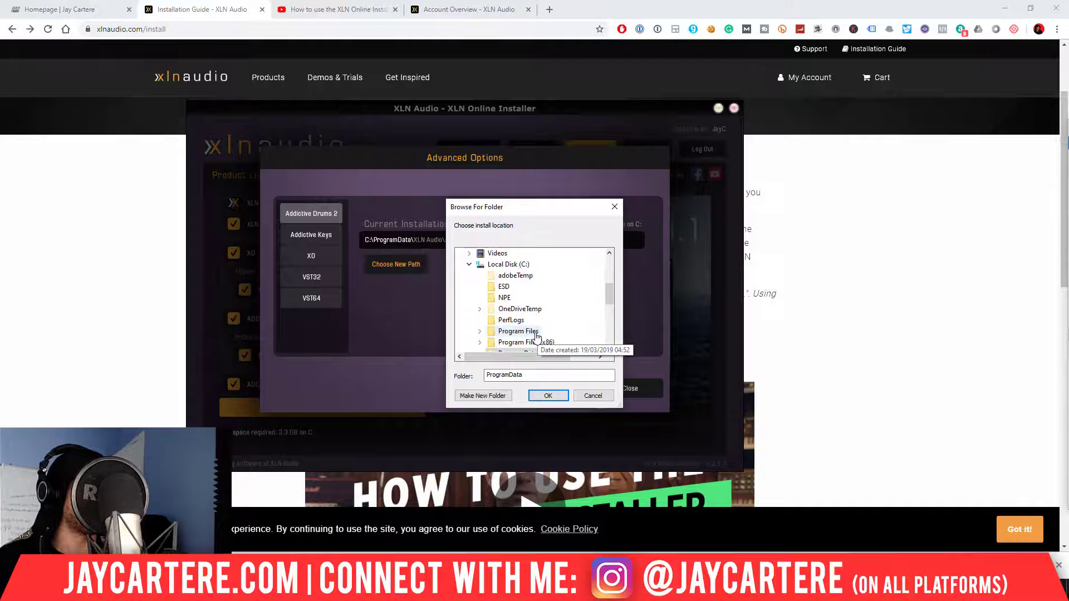
scroll(536, 337, "down", 3)
scroll(532, 326, "up", 5)
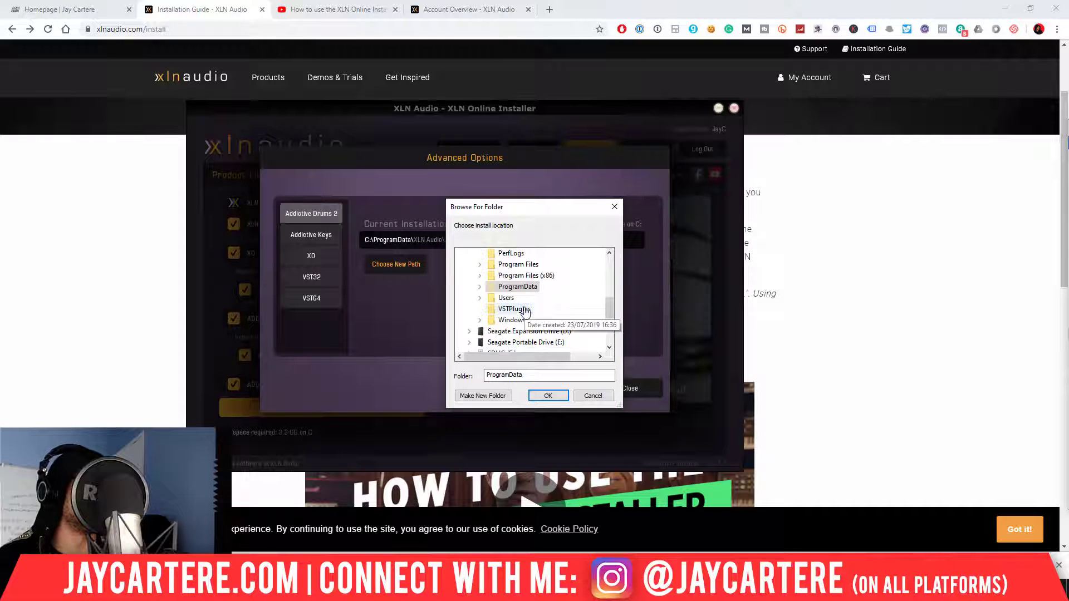
scroll(527, 312, "down", 6)
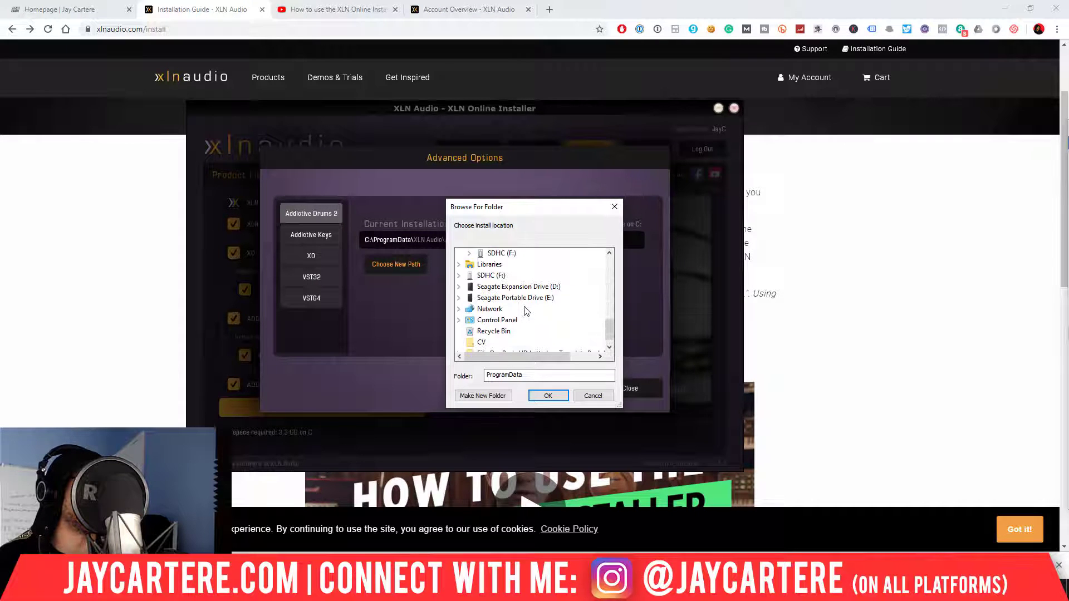
scroll(530, 325, "up", 1)
left_click(532, 326)
scroll(535, 323, "down", 8)
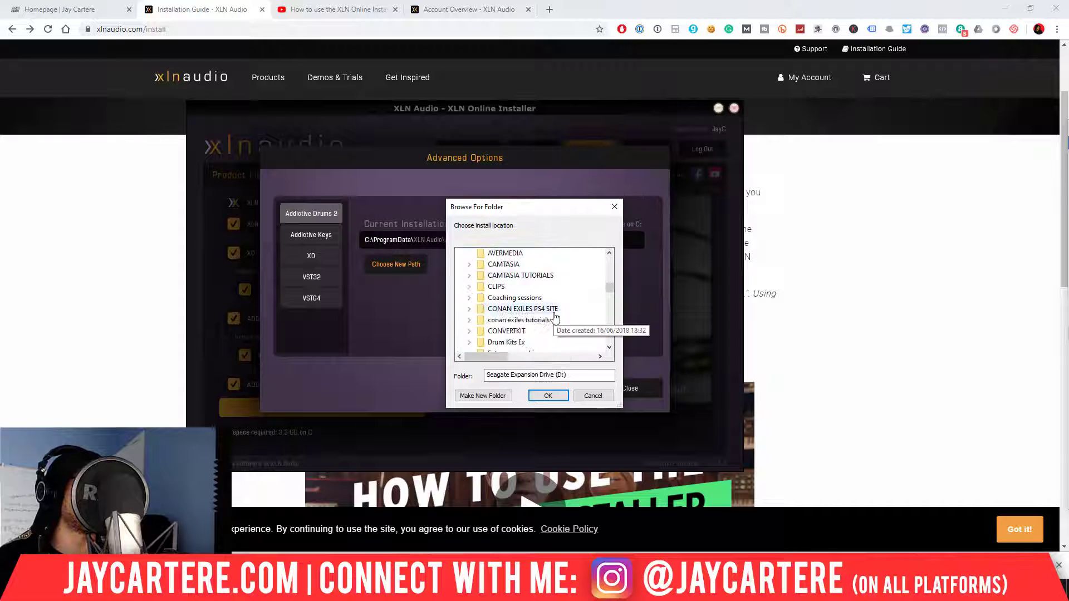
Step: Create a new folder named XLN on Seagate Expansion Drive (D:)
left_click(490, 396)
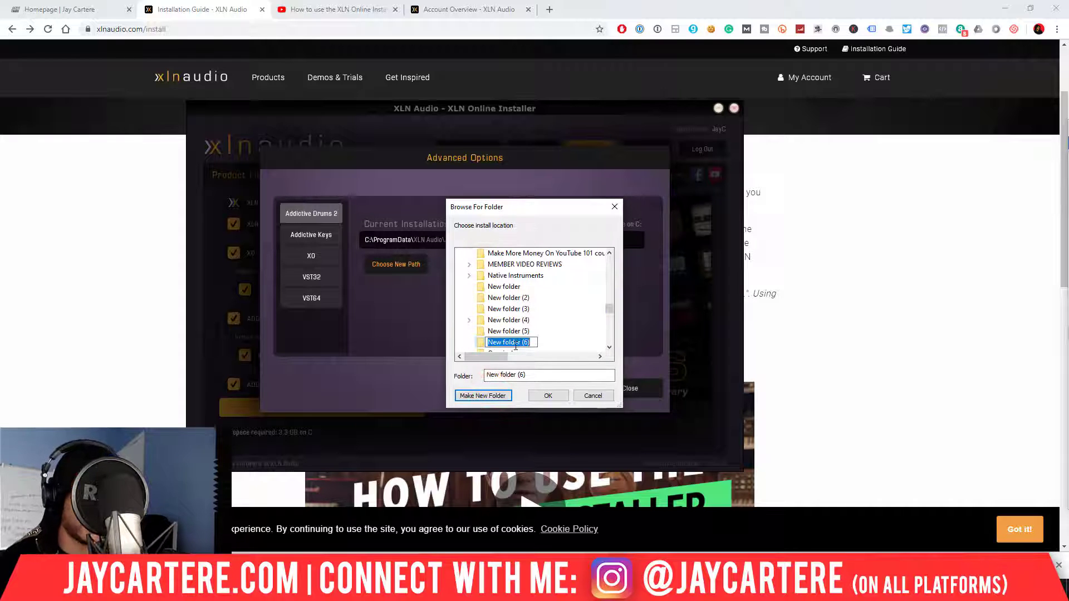
type("XLN")
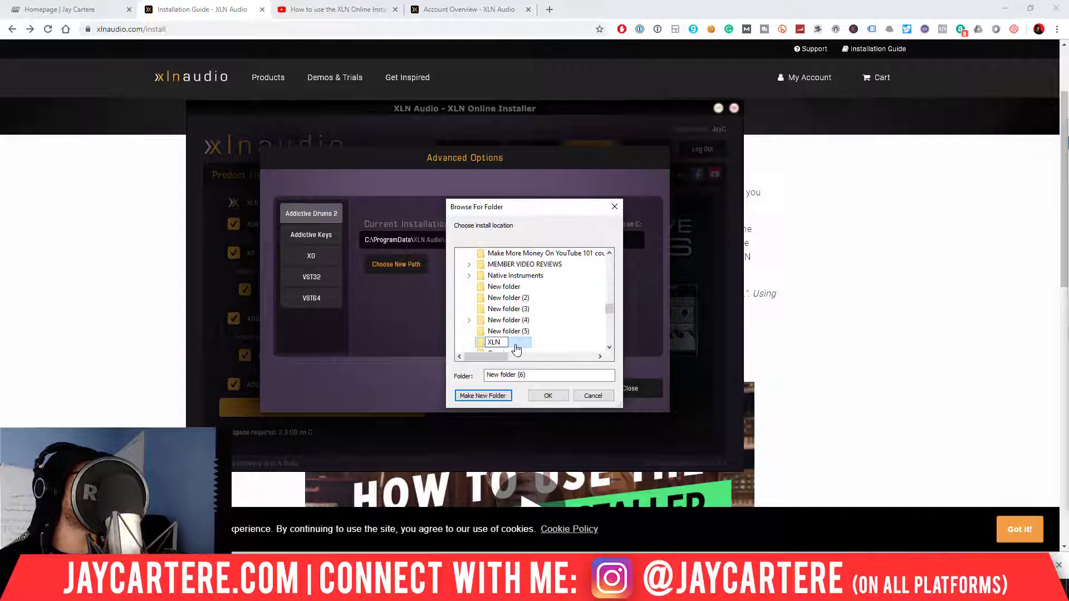
left_click(516, 345)
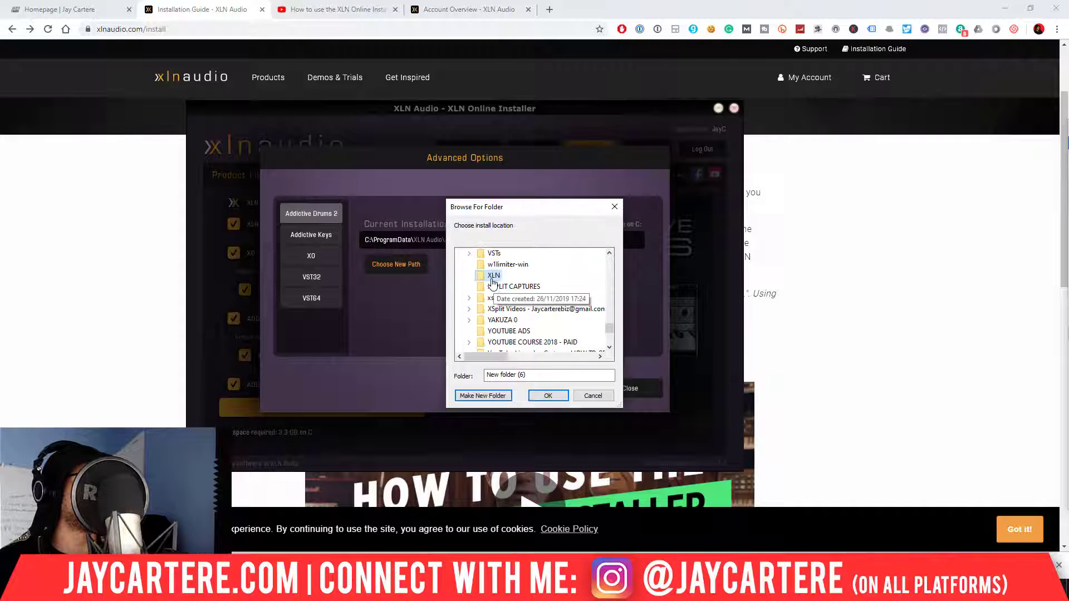
Step: Select the XLN folder and apply D:\XLN as the Addictive Drums 2 installation path
left_click(557, 395)
left_click(484, 276)
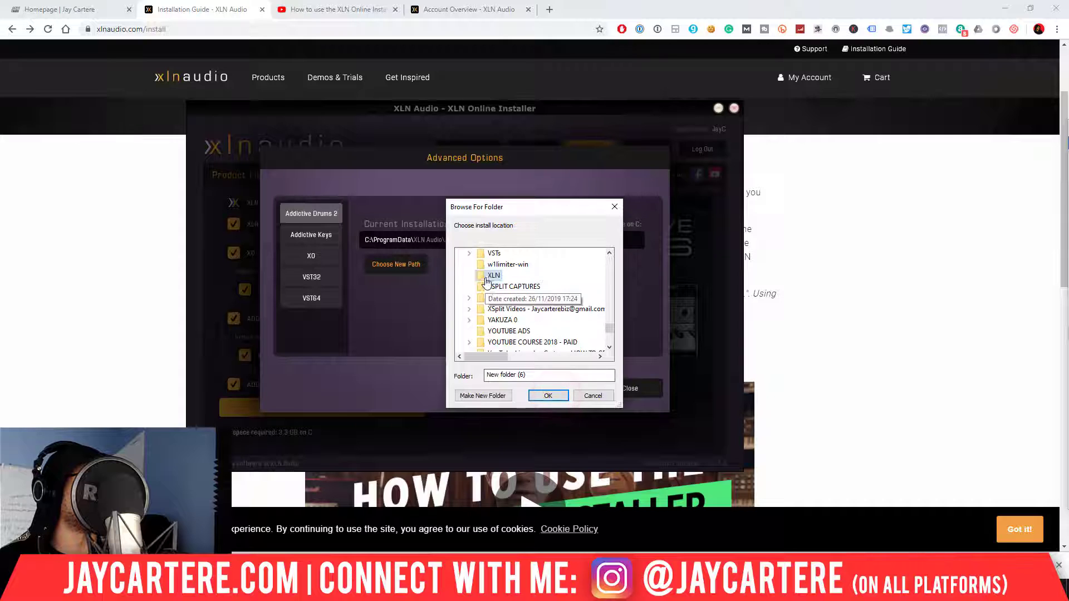
left_click(480, 276)
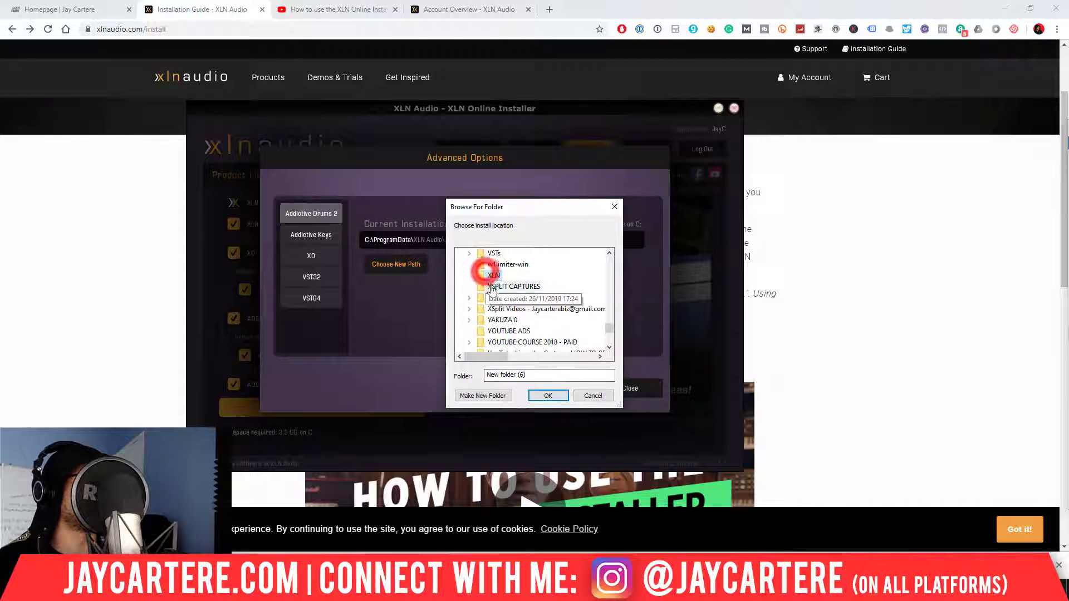
left_click(484, 286)
left_click(480, 275)
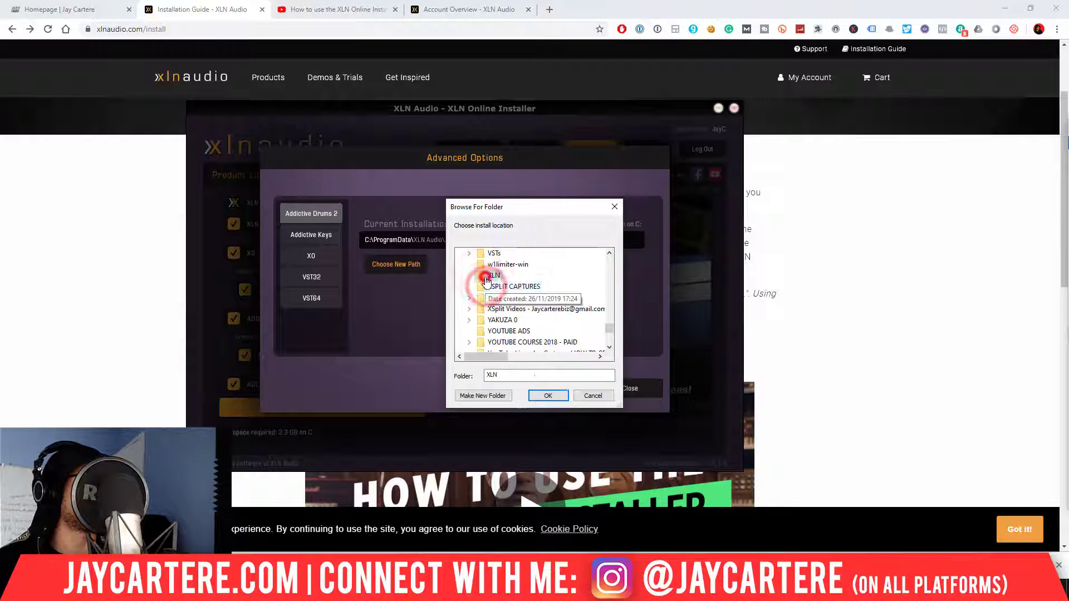
left_click(552, 396)
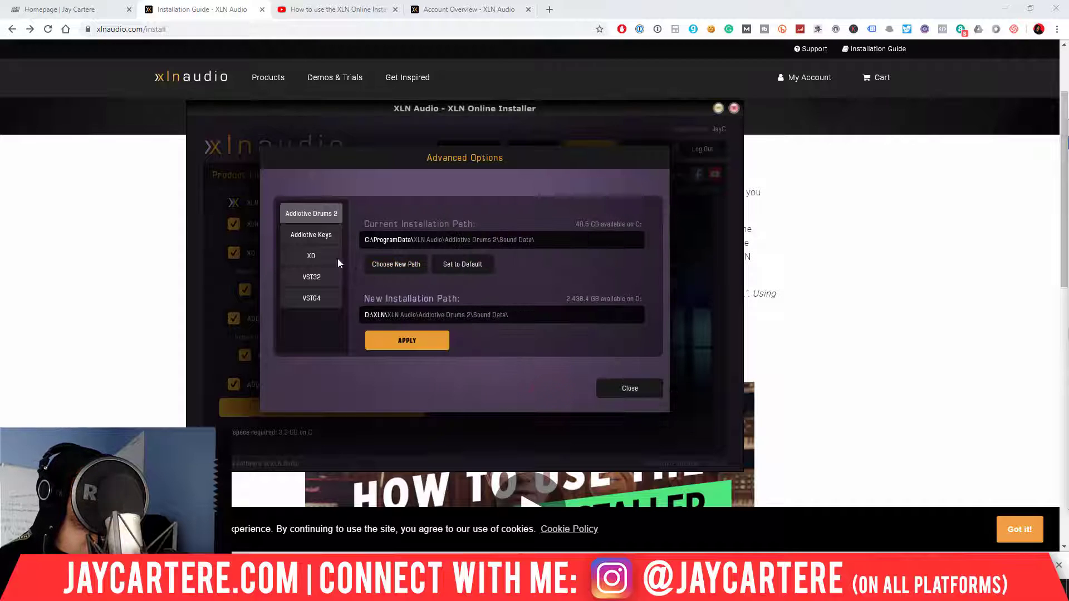
left_click(409, 341)
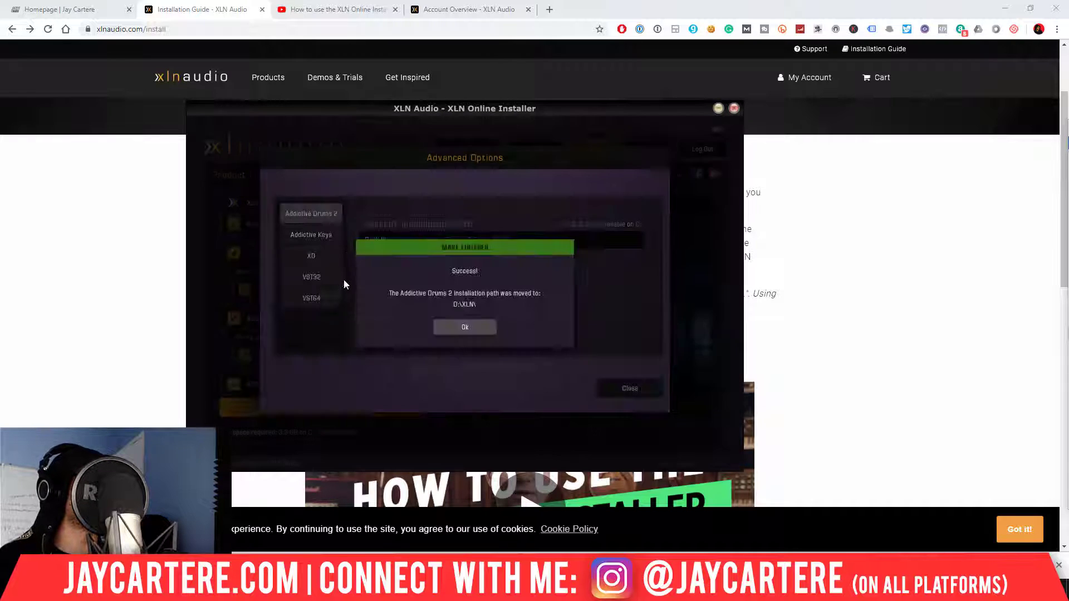
left_click(468, 333)
Step: Change the Addictive Keys installation path to the XLN folder on Seagate Expansion Drive (D:) and apply it
left_click(332, 235)
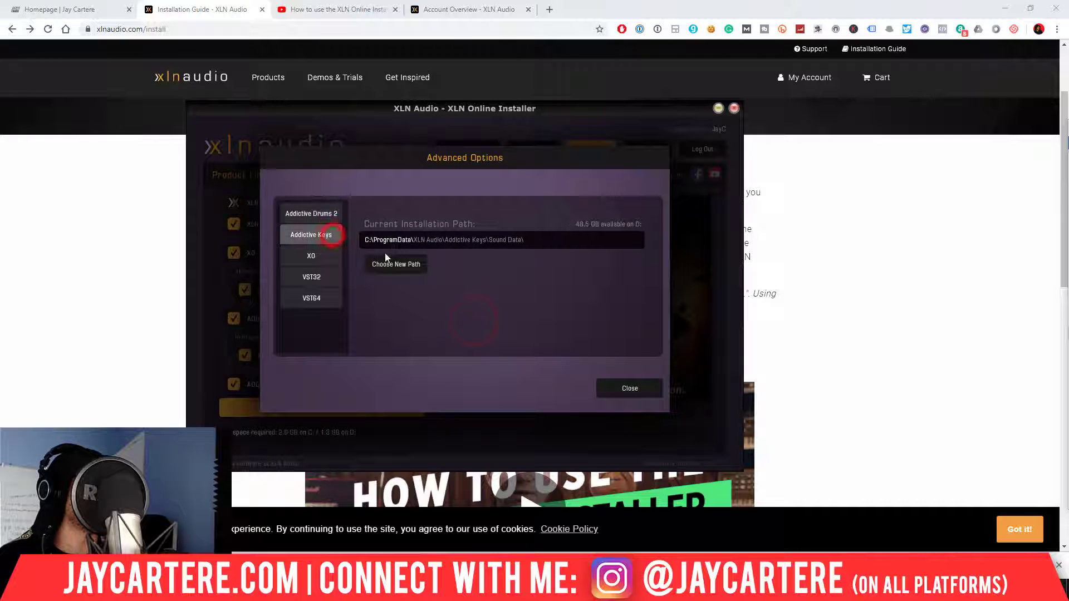
left_click(405, 267)
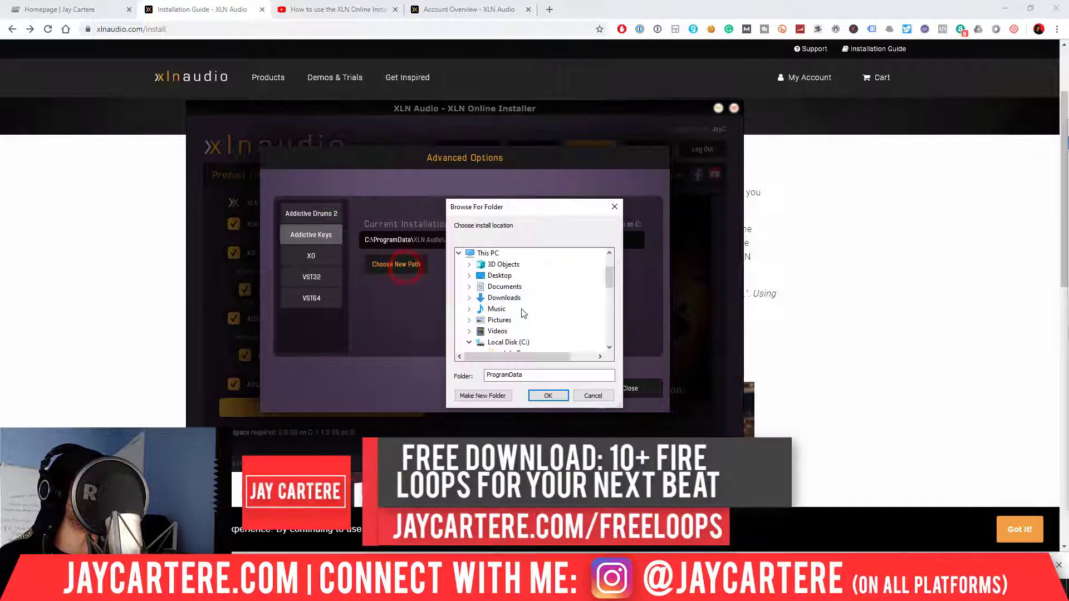
scroll(531, 336, "up", 2)
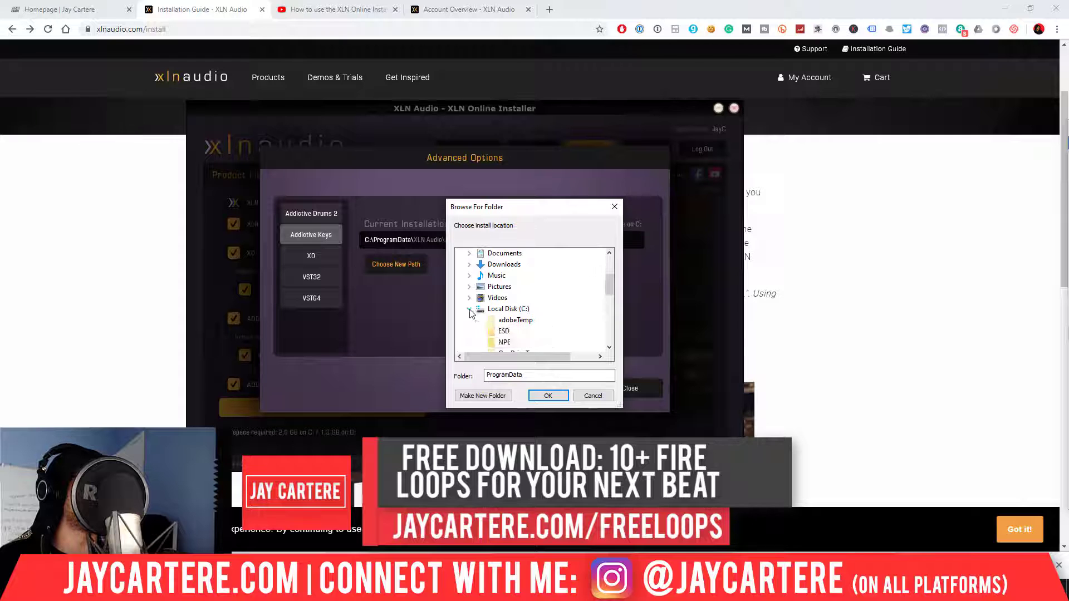
left_click(469, 308)
left_click(516, 321)
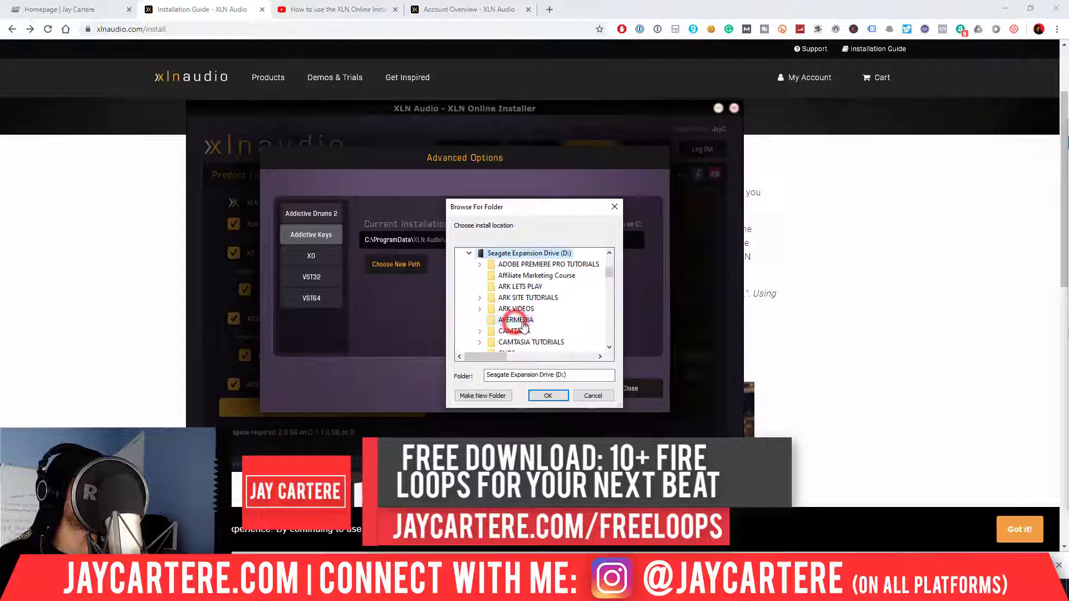
scroll(522, 325, "down", 5)
scroll(522, 326, "down", 10)
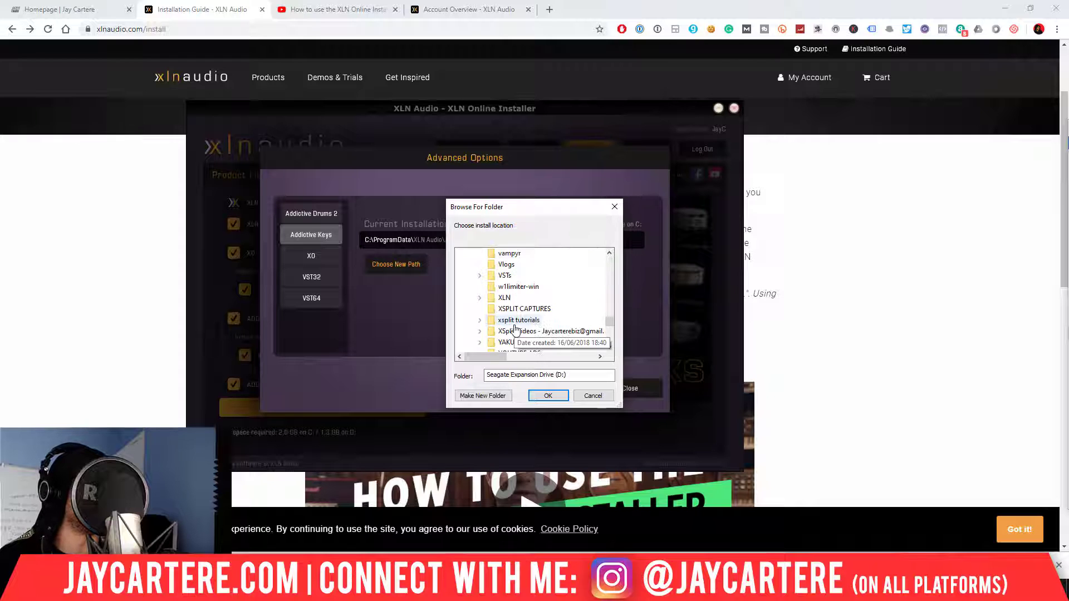
double_click(500, 298)
left_click(545, 397)
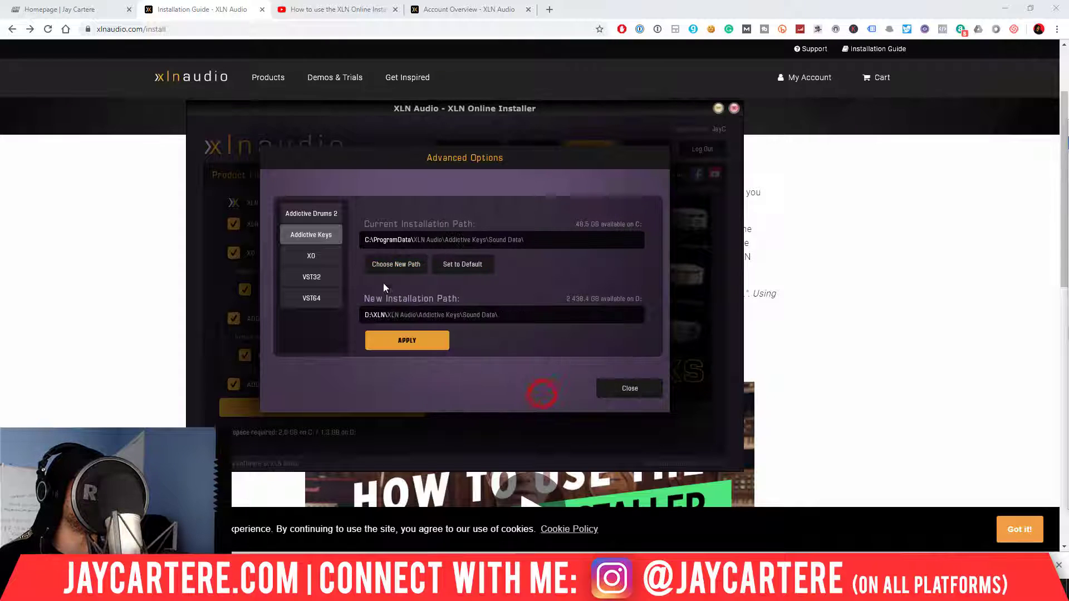
left_click(430, 348)
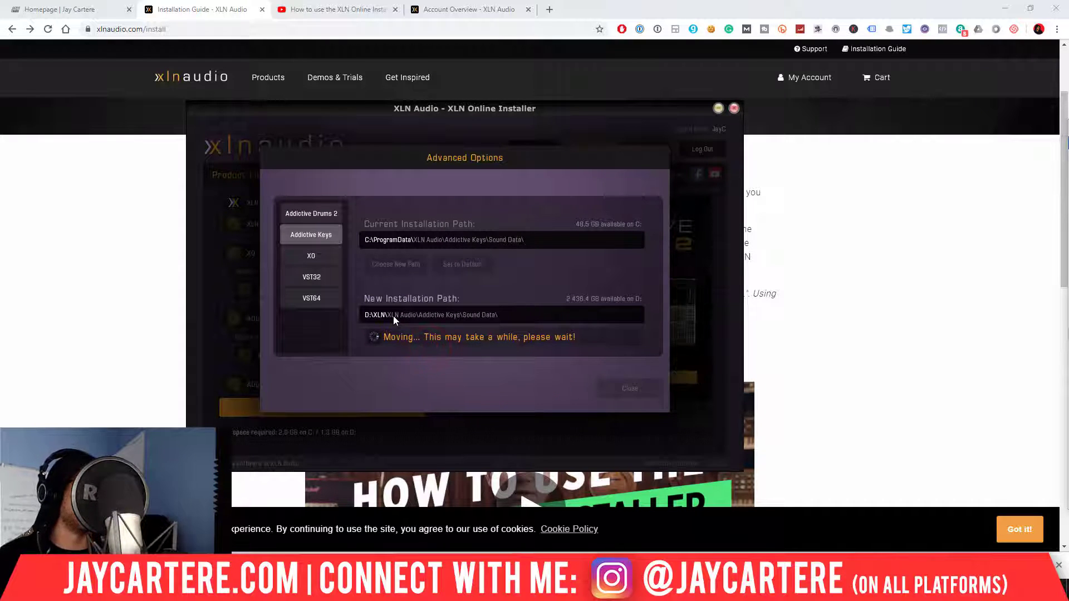
left_click(465, 328)
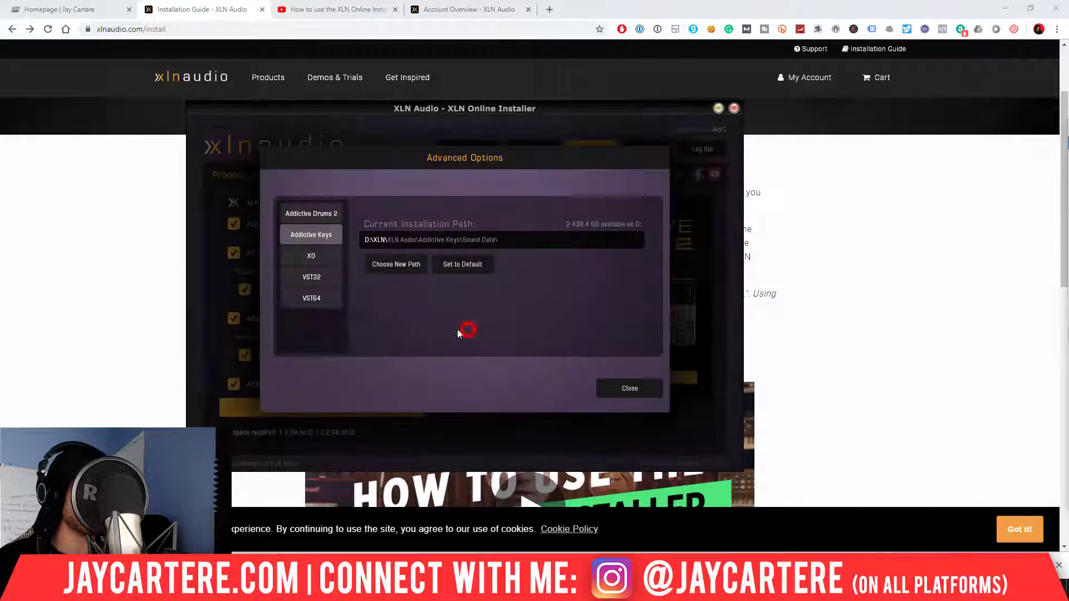
Step: Change the XO installation path to the XLN folder on Seagate Expansion Drive (D:) and apply it
left_click(316, 256)
left_click(413, 266)
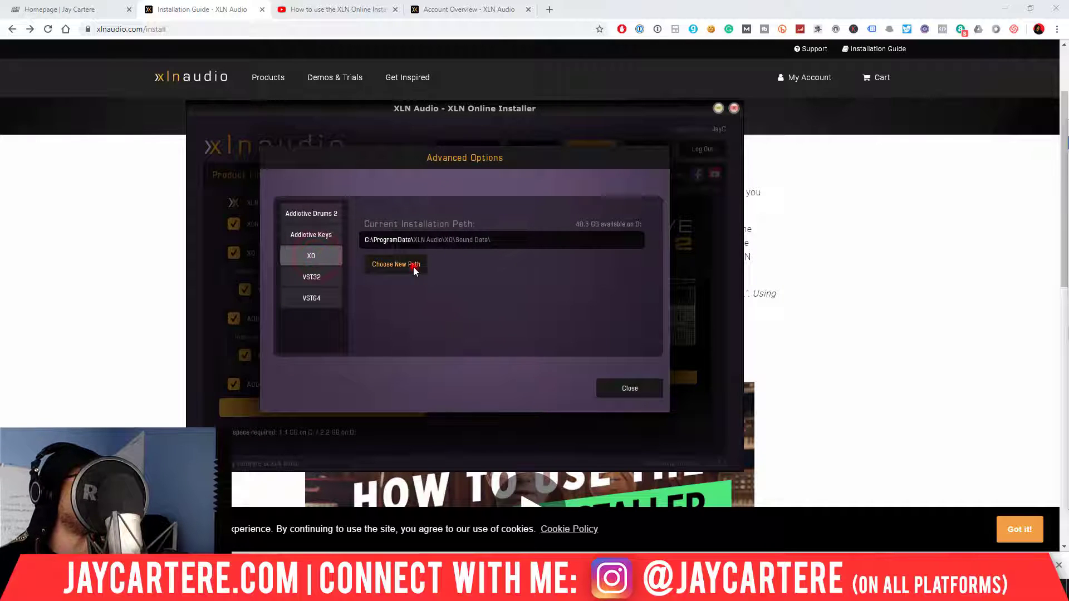
scroll(524, 310, "down", 2)
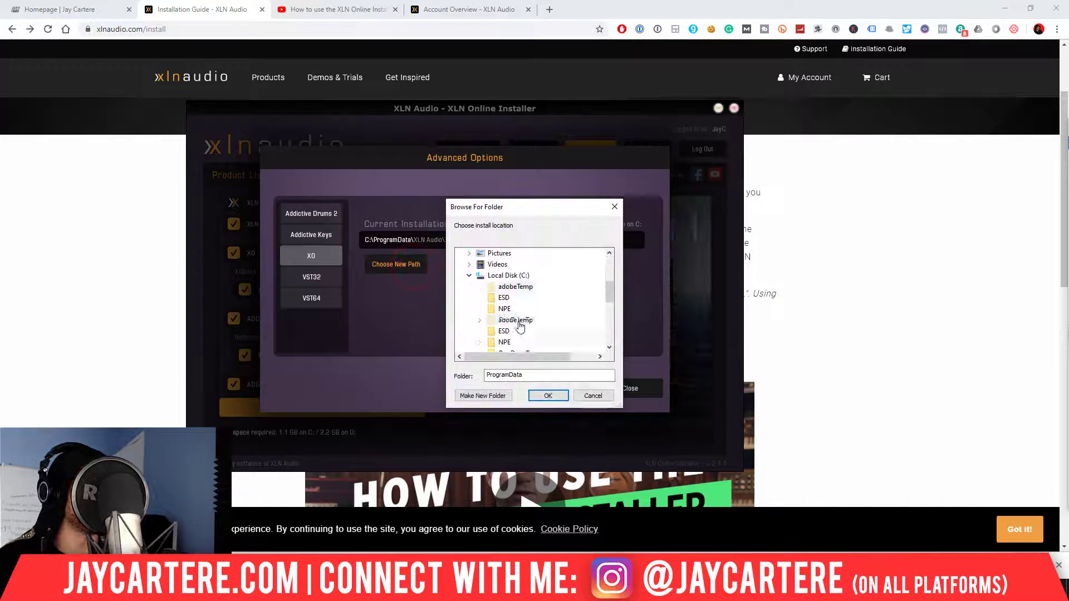
left_click(466, 275)
left_click(471, 276)
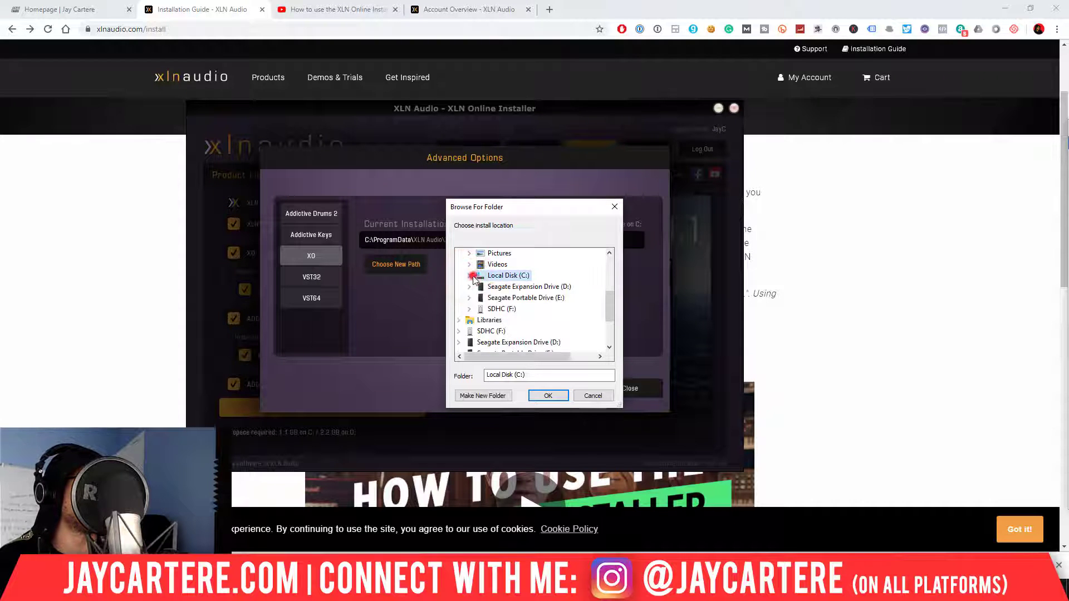
double_click(507, 286)
scroll(524, 313, "down", 3)
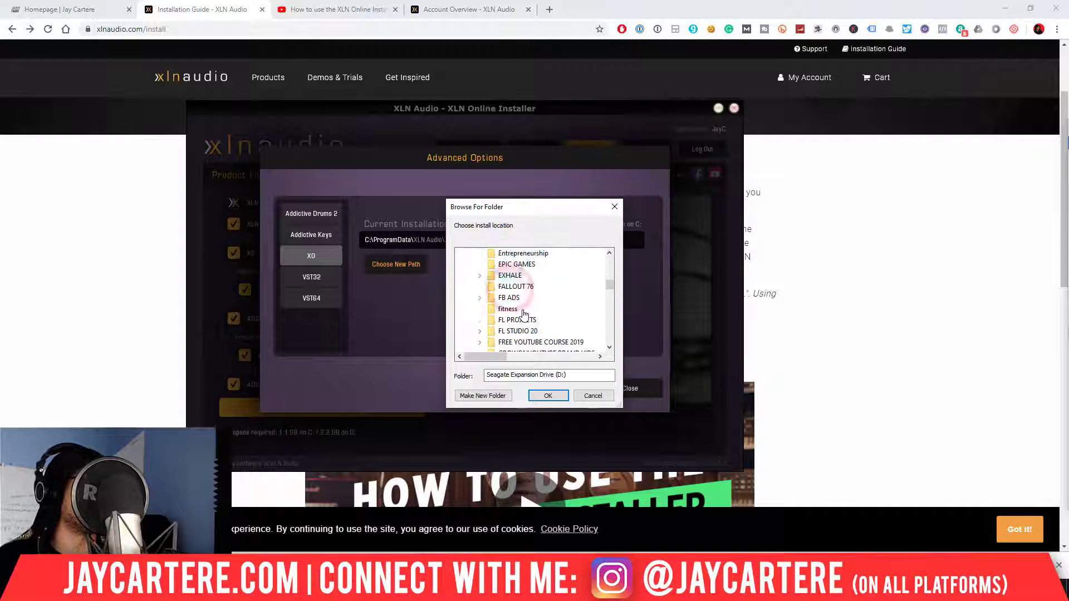
scroll(525, 313, "down", 6)
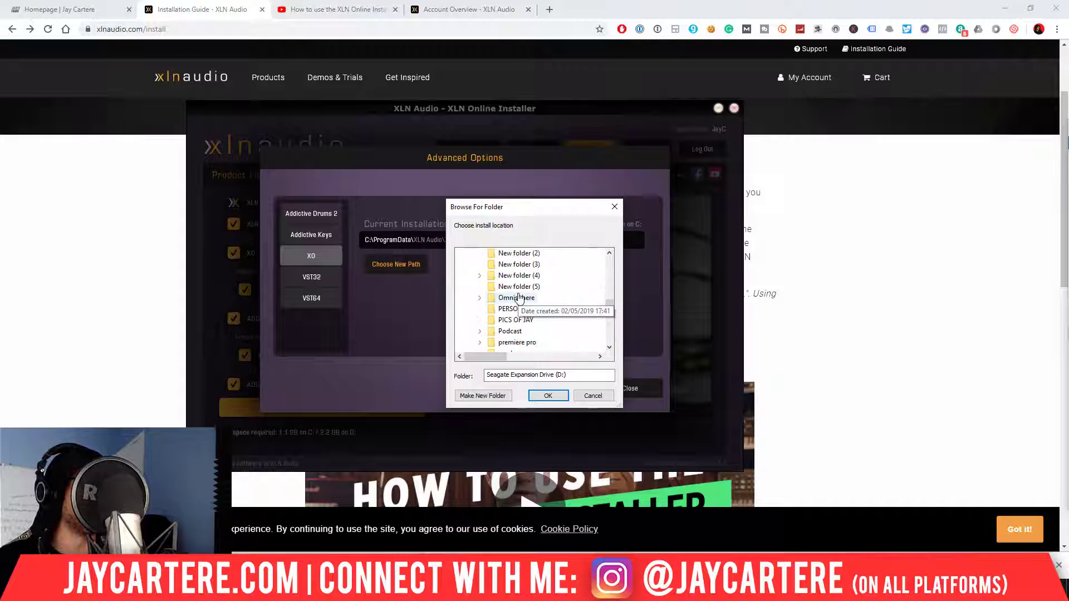
scroll(519, 300, "down", 10)
double_click(504, 341)
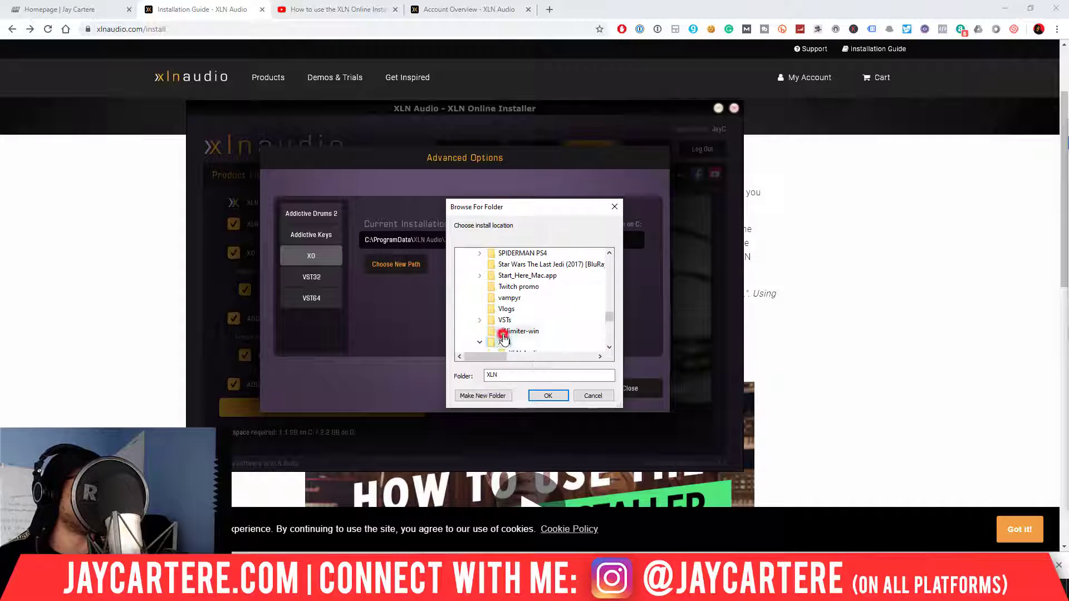
left_click(537, 394)
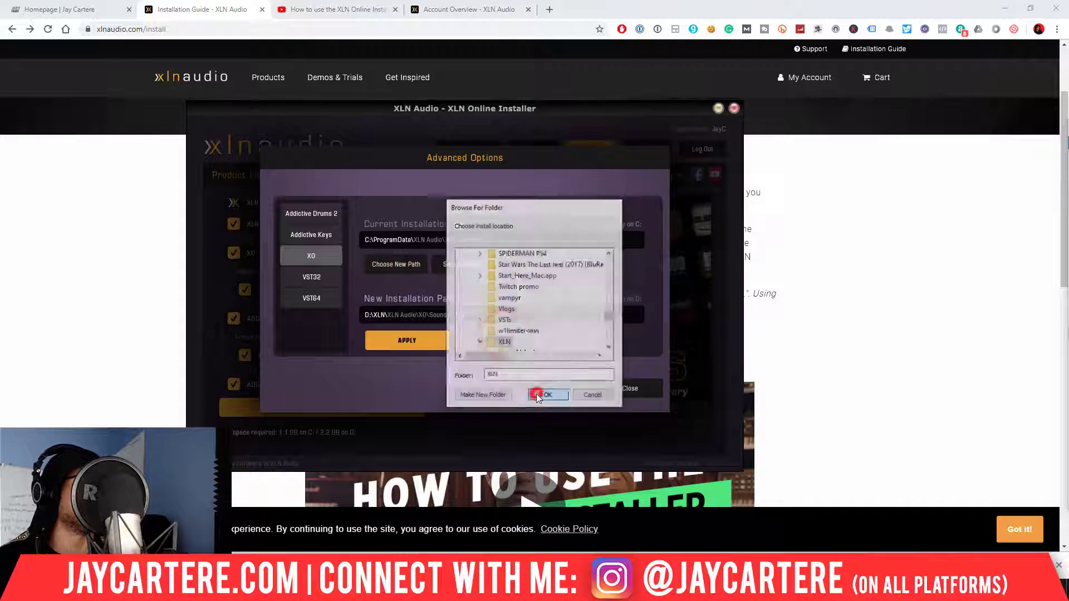
left_click(423, 342)
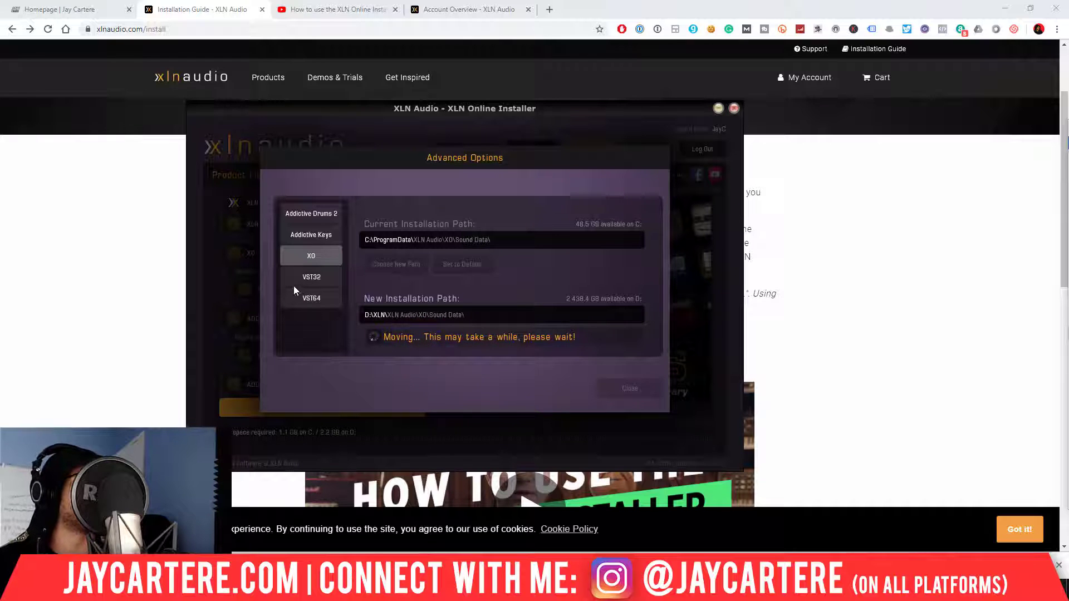
left_click(459, 330)
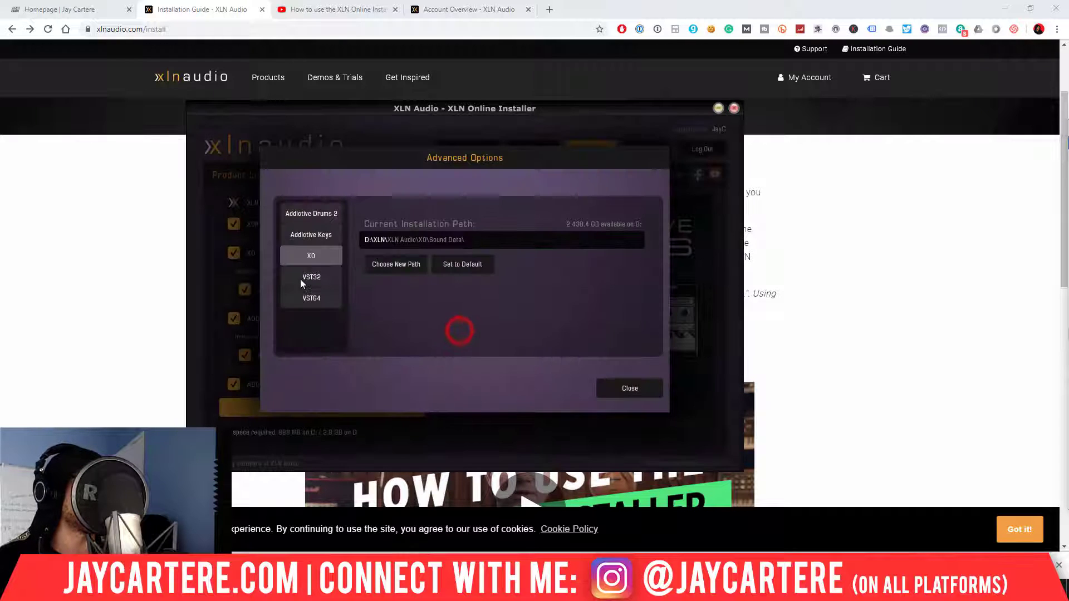
Step: Change the VST32 installation path to the VSTs folder on Seagate Expansion Drive (D:) and apply it
left_click(302, 279)
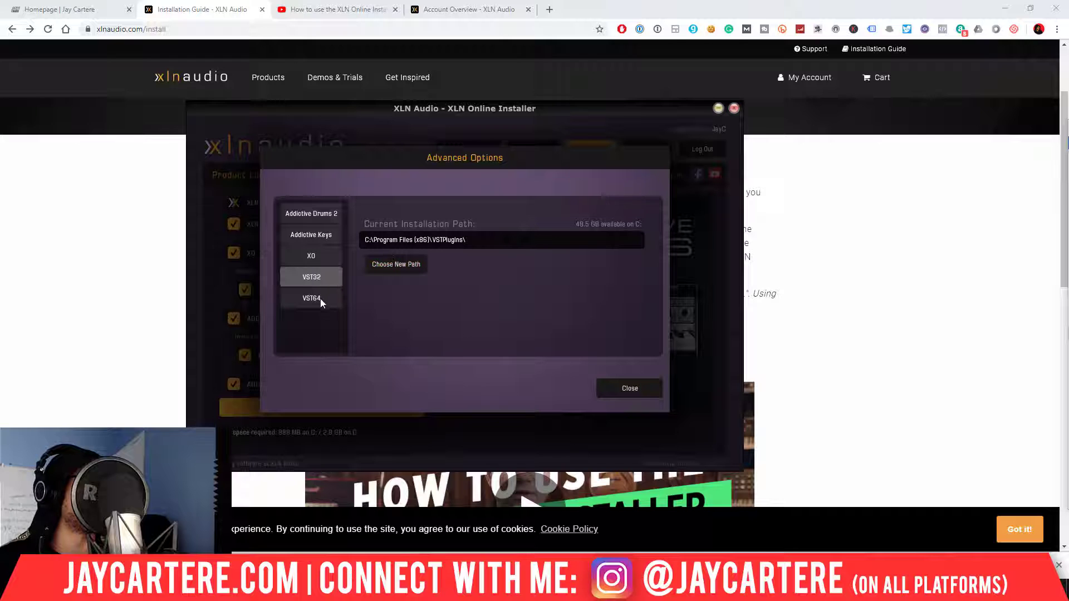
left_click(319, 277)
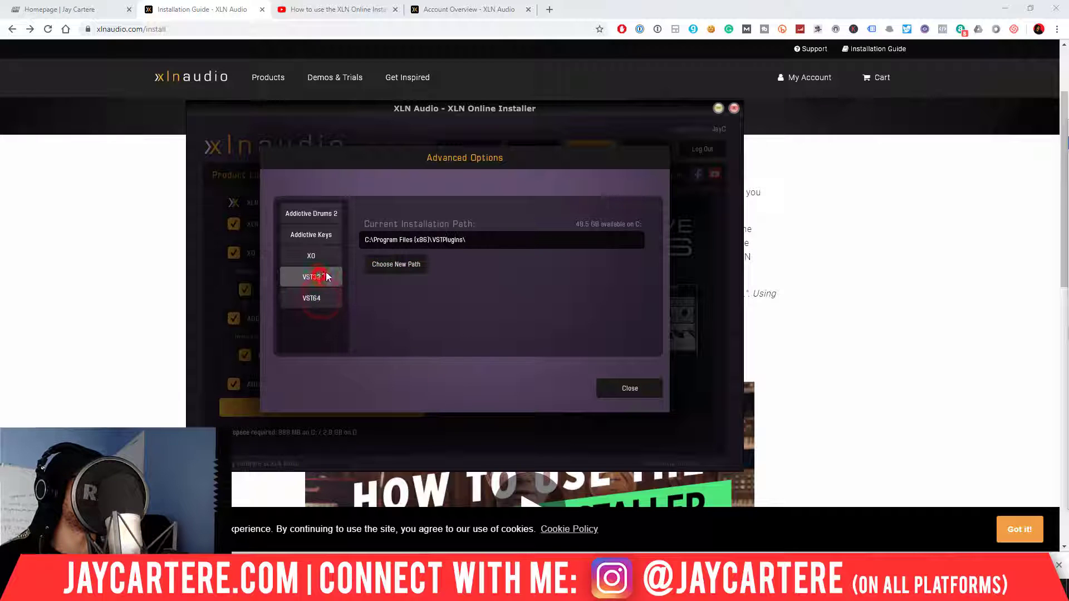
left_click(389, 264)
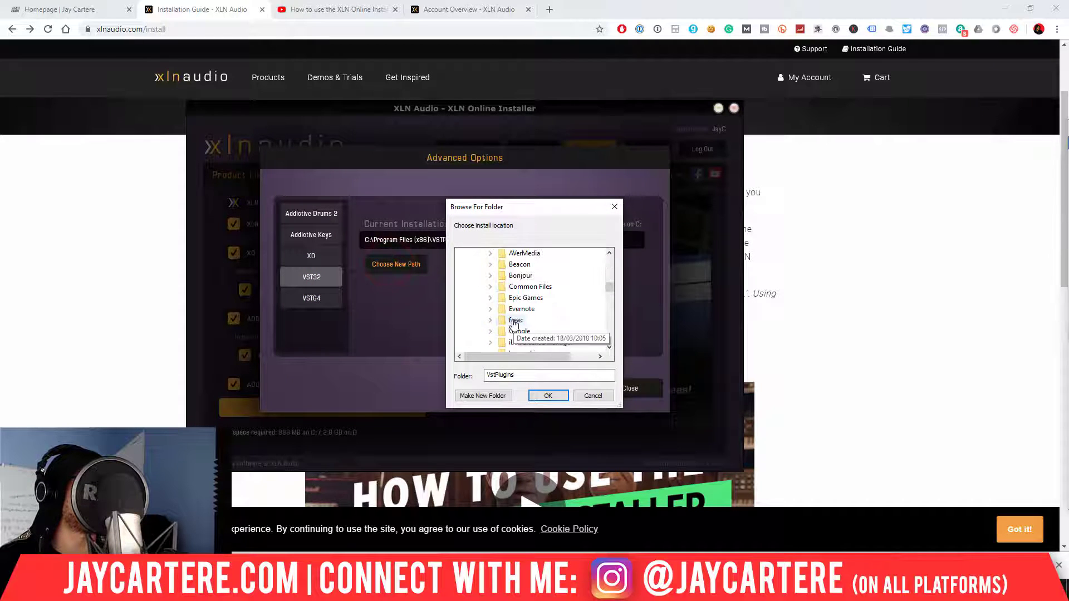
scroll(515, 325, "up", 5)
left_click(468, 275)
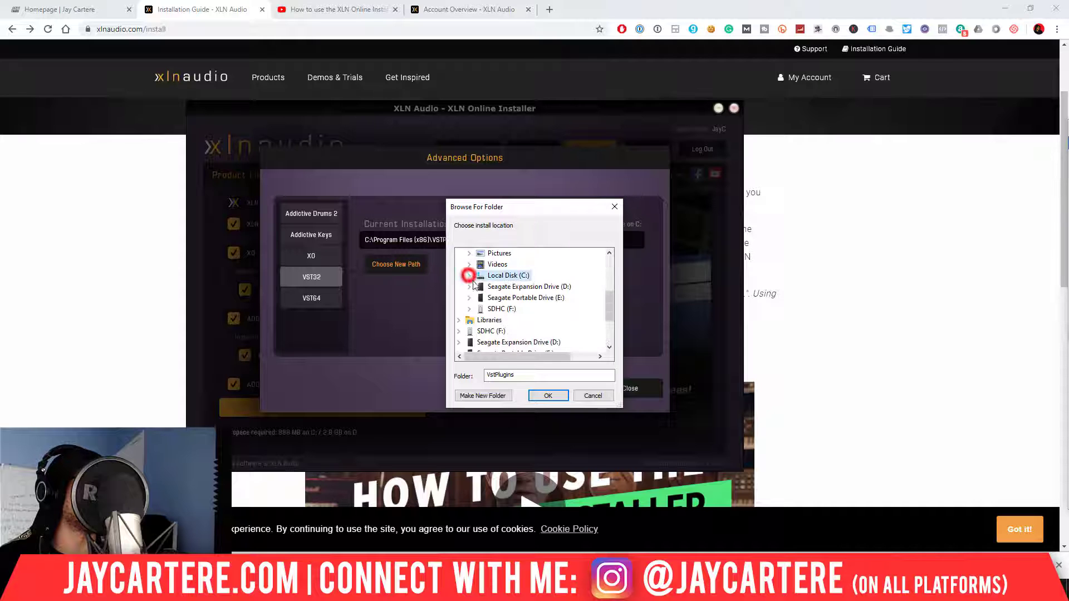
double_click(501, 286)
scroll(507, 325, "down", 5)
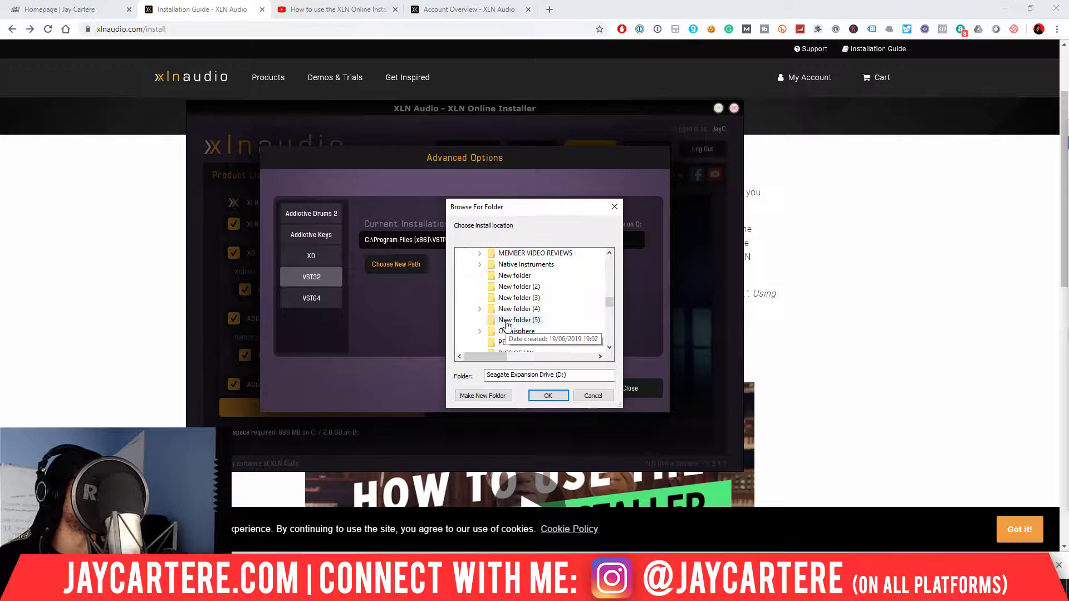
scroll(506, 325, "down", 8)
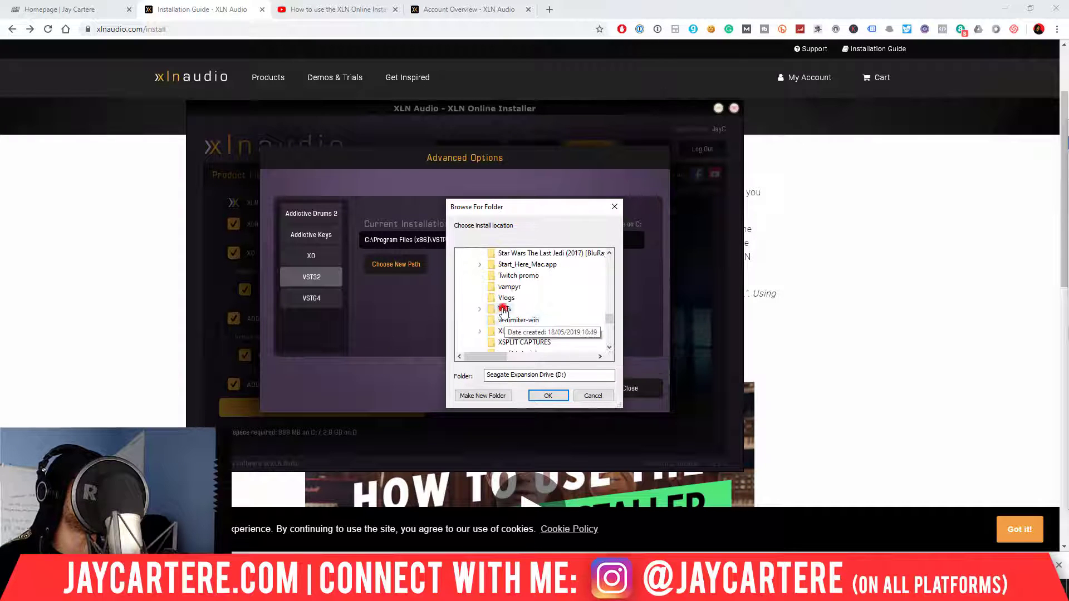
double_click(504, 309)
scroll(539, 318, "down", 4)
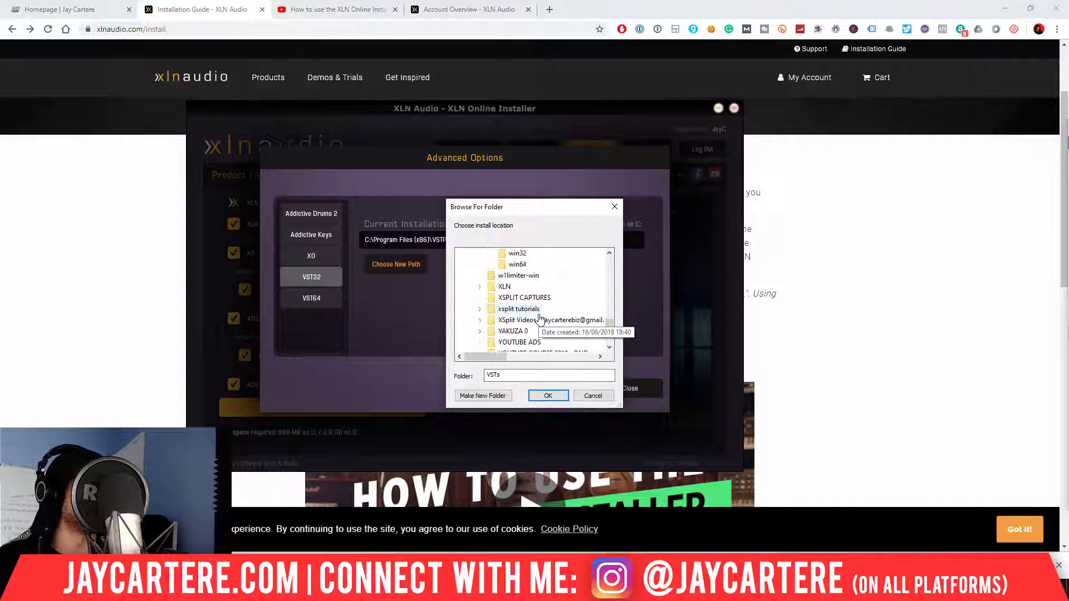
left_click(548, 396)
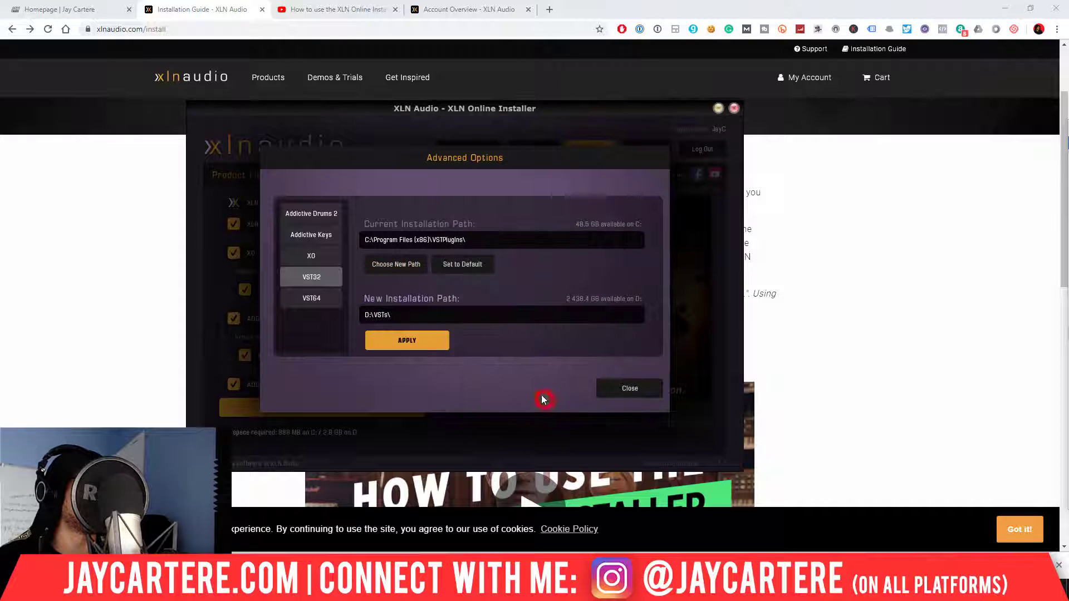
left_click(412, 343)
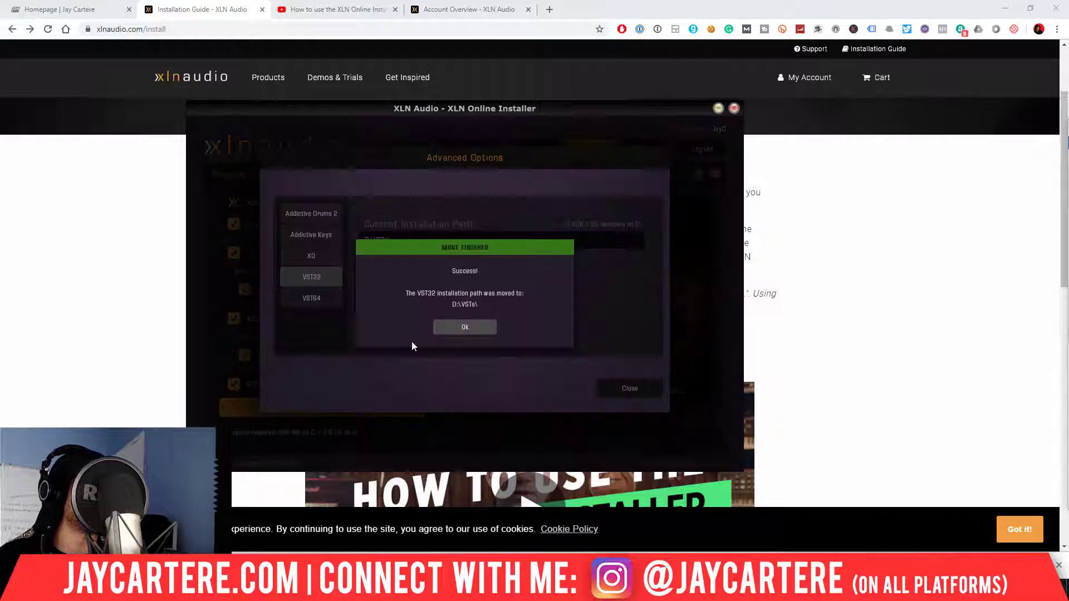
left_click(468, 330)
Step: Try to apply the VSTs folder on Seagate Expansion Drive (D:) as the VST64 installation path
left_click(315, 299)
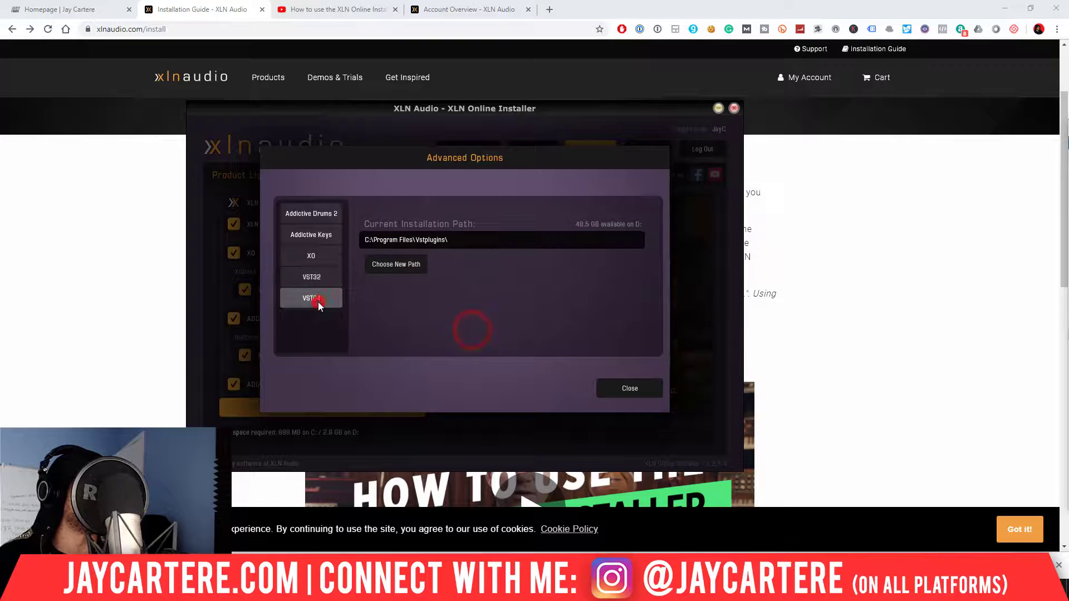
left_click(383, 267)
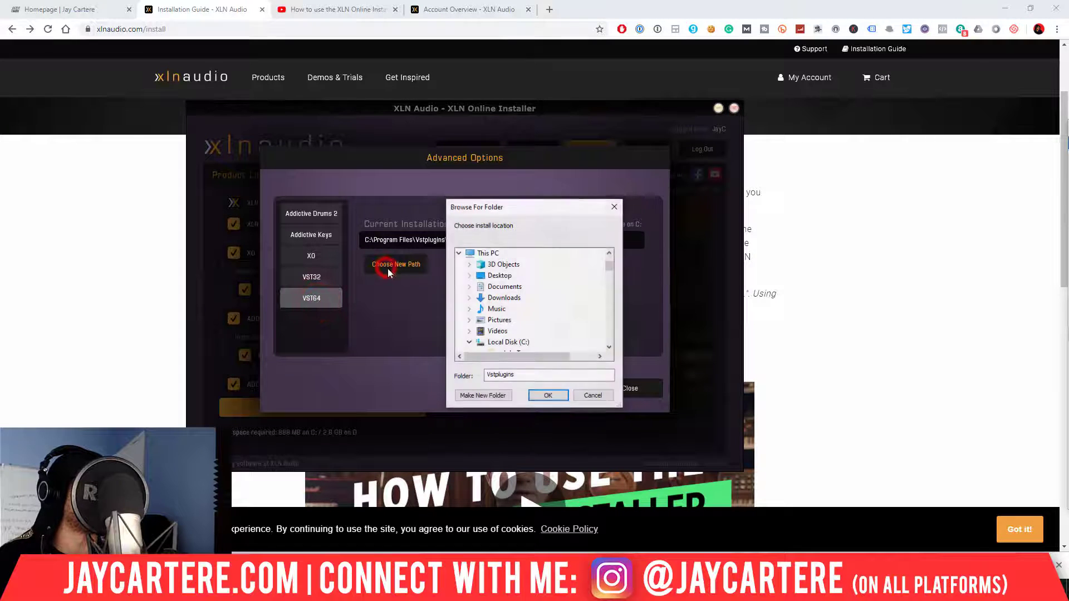
left_click(469, 342)
left_click(495, 287)
double_click(495, 286)
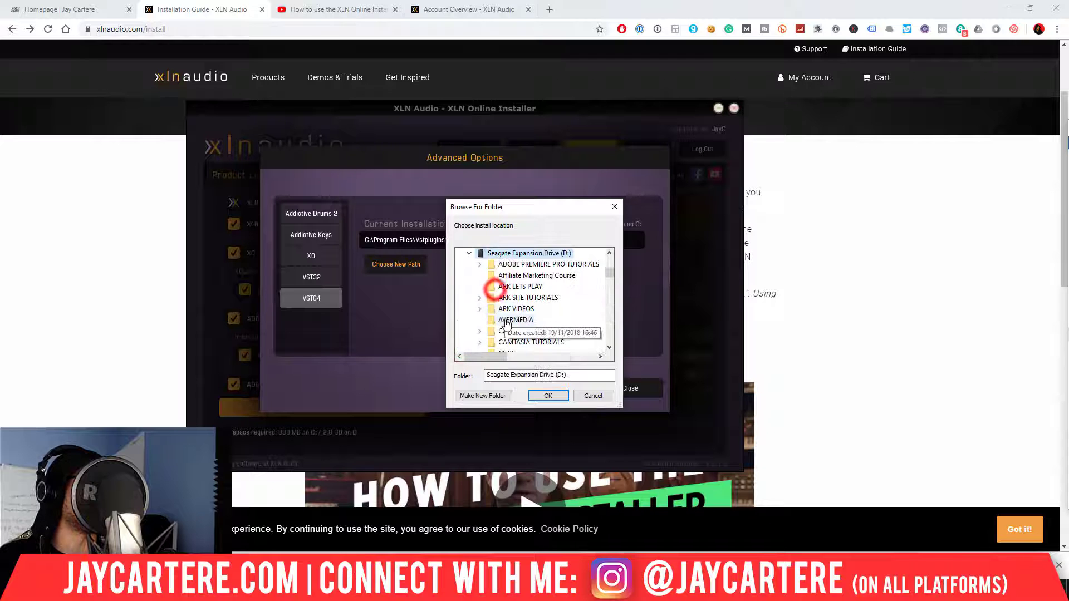
scroll(505, 323, "down", 10)
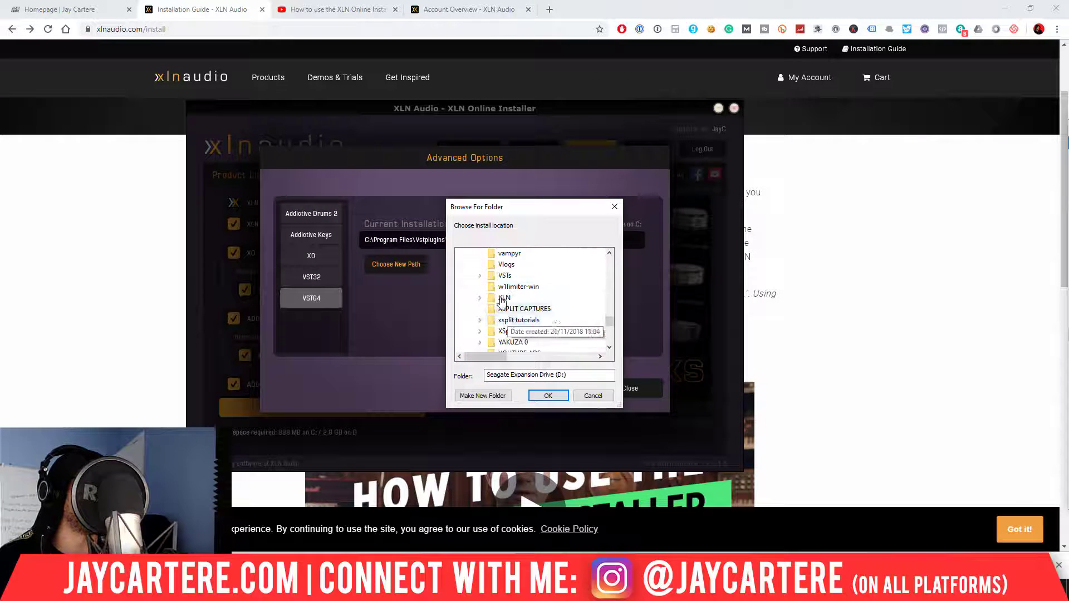
double_click(499, 294)
scroll(515, 320, "down", 3)
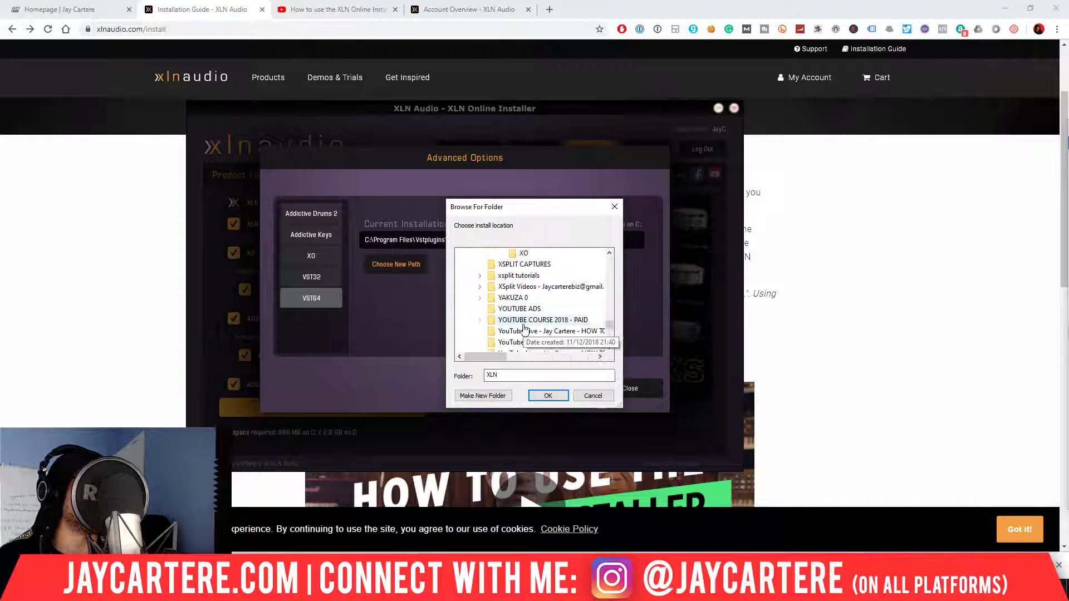
scroll(518, 323, "down", 2)
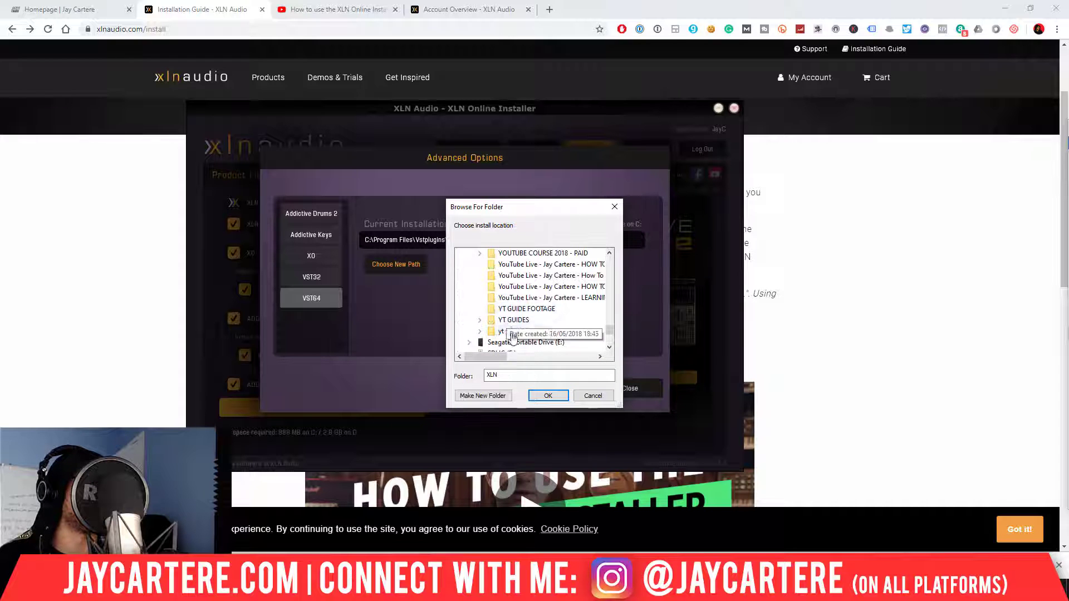
scroll(506, 332, "up", 5)
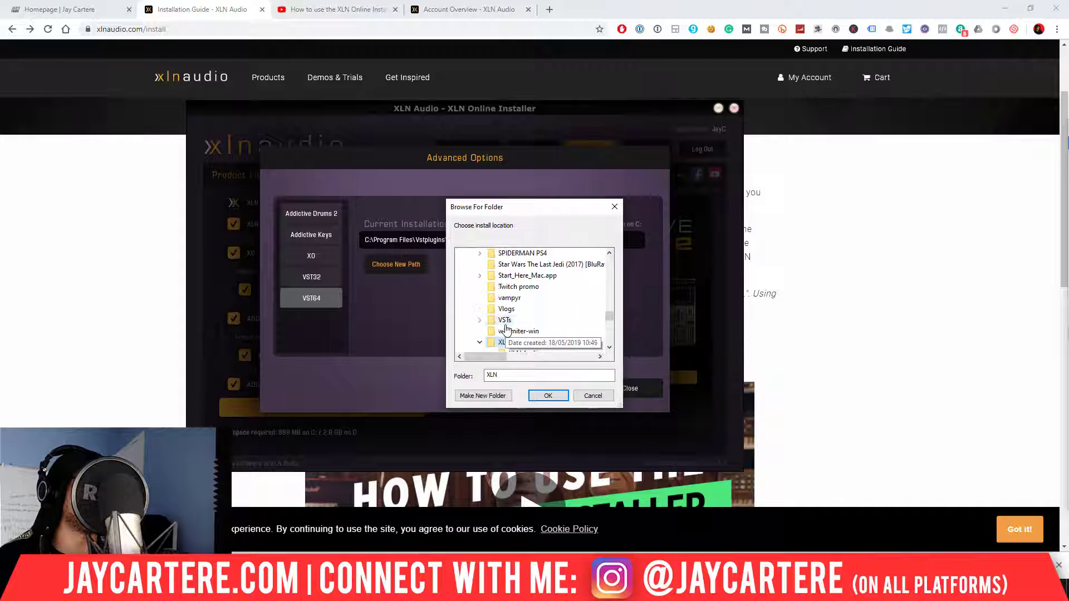
double_click(501, 320)
left_click(534, 394)
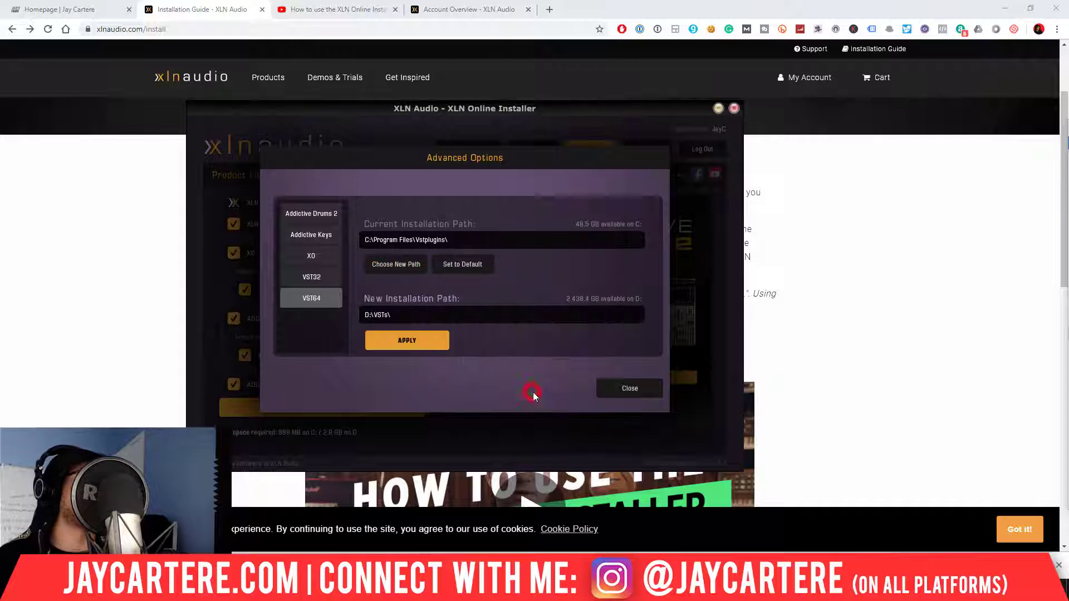
left_click(428, 338)
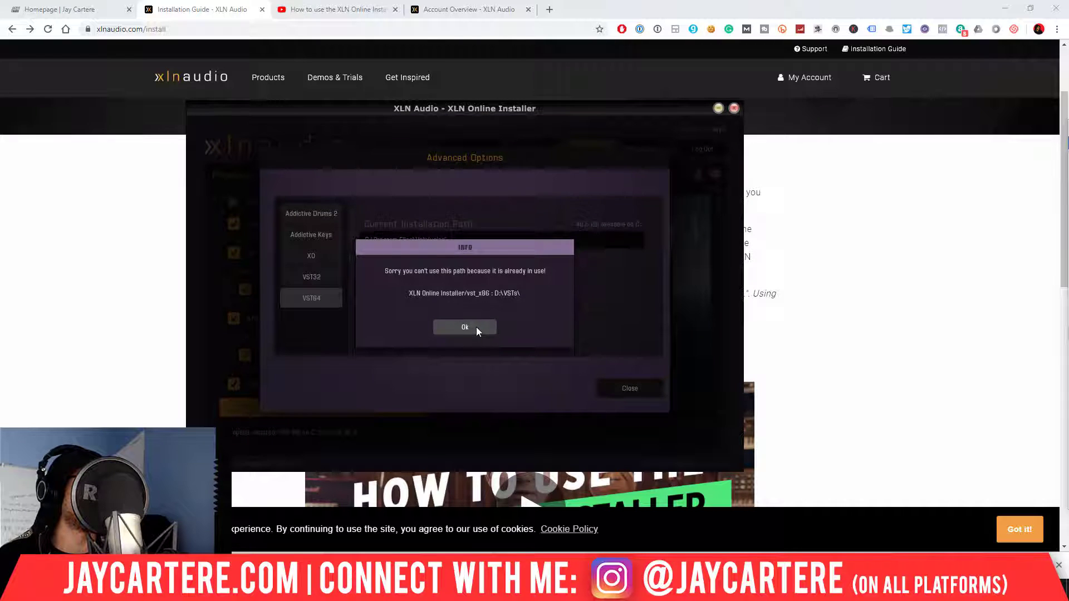
left_click(476, 327)
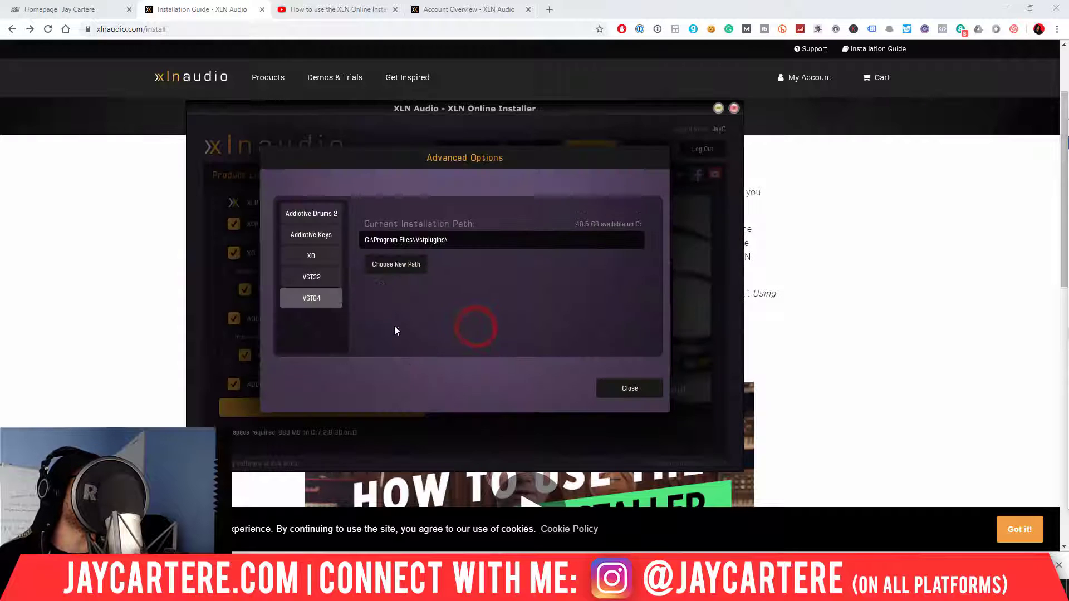
Step: Compare the current VST32 and VST64 installation paths and review the installer's product list
left_click(316, 274)
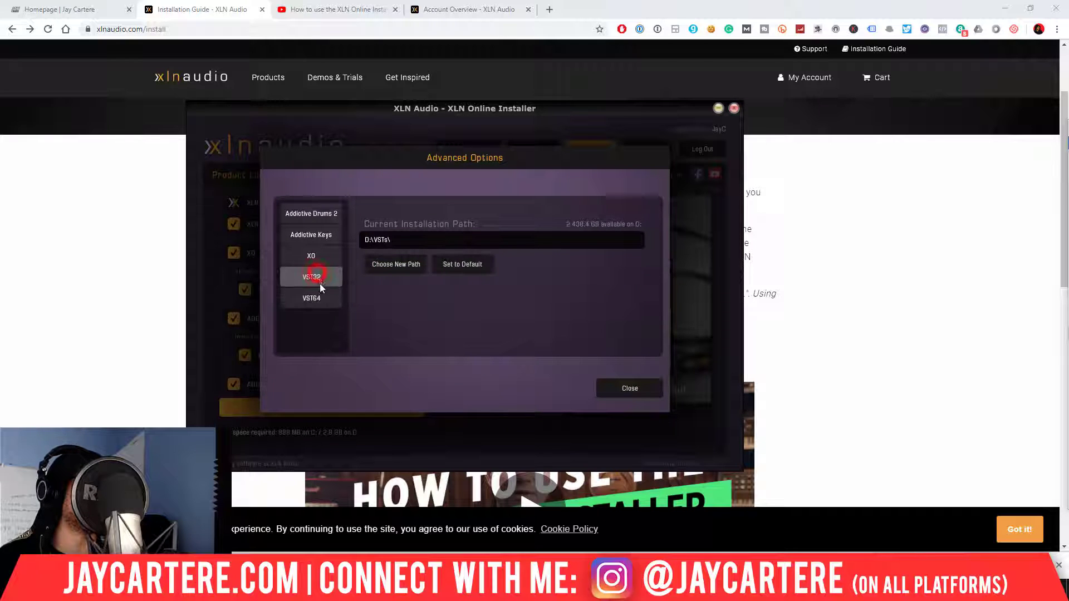
left_click(317, 305)
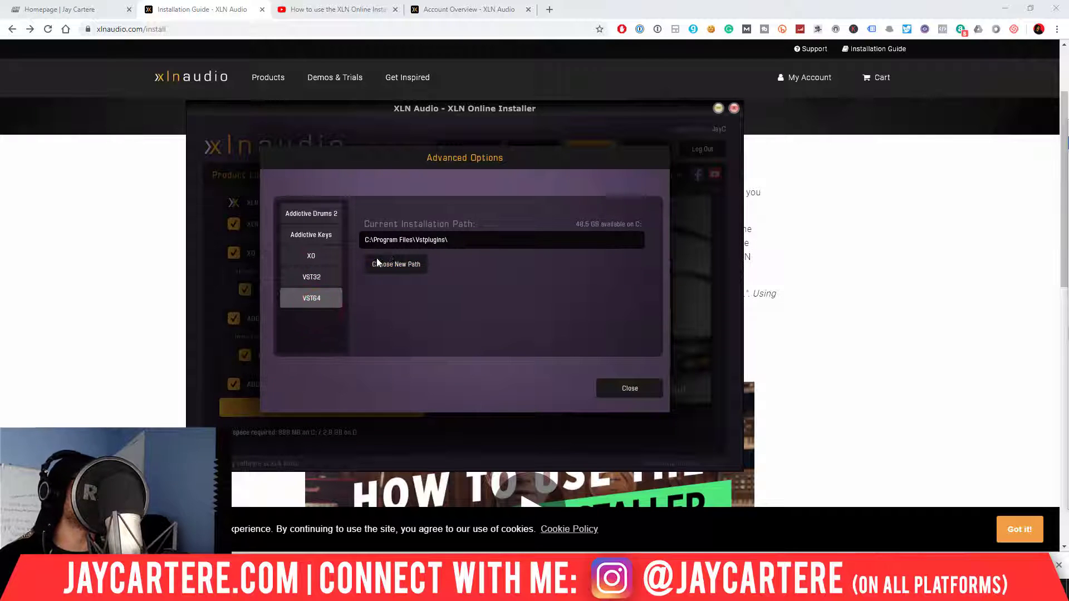
left_click(324, 283)
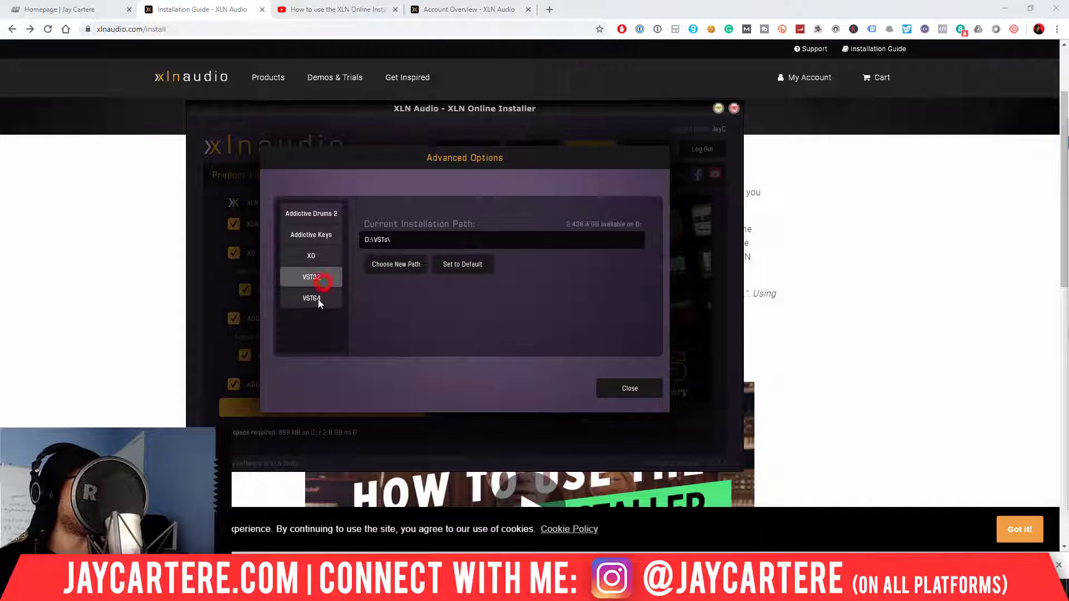
left_click(318, 299)
left_click(325, 286)
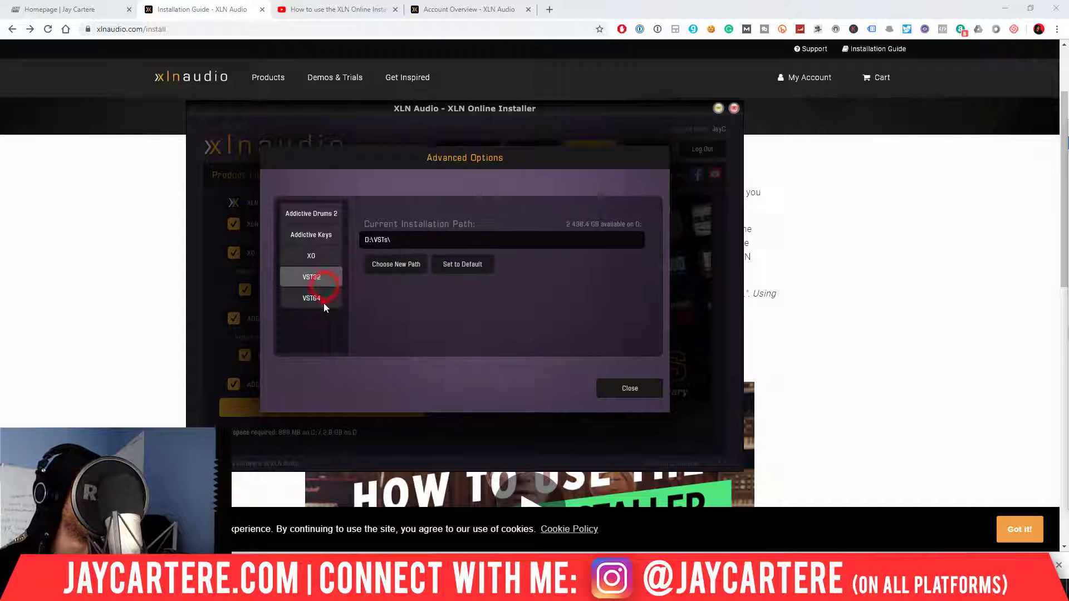
left_click(323, 303)
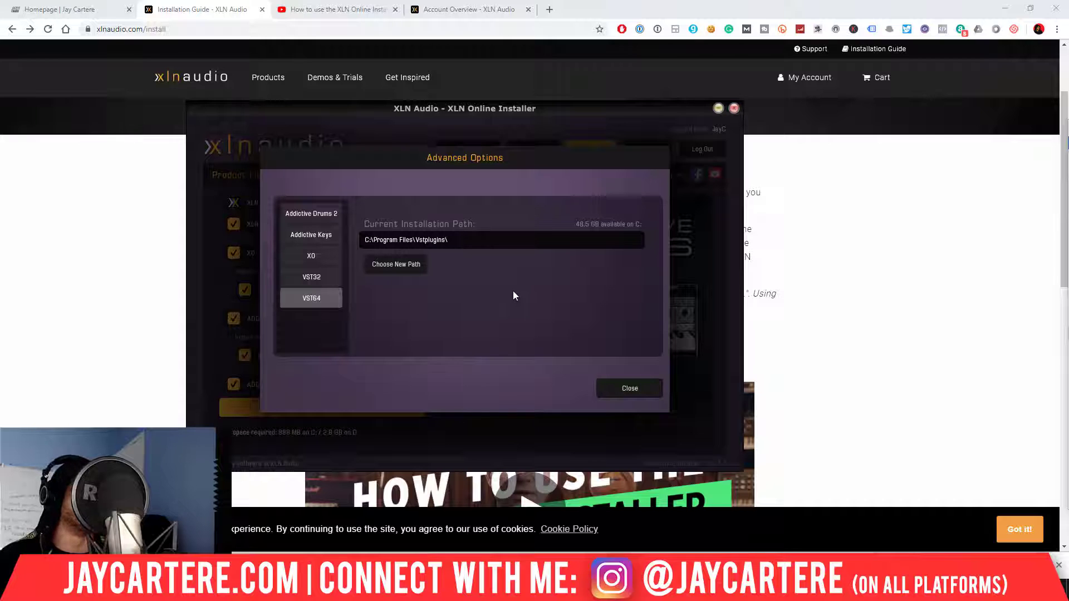
left_click(627, 389)
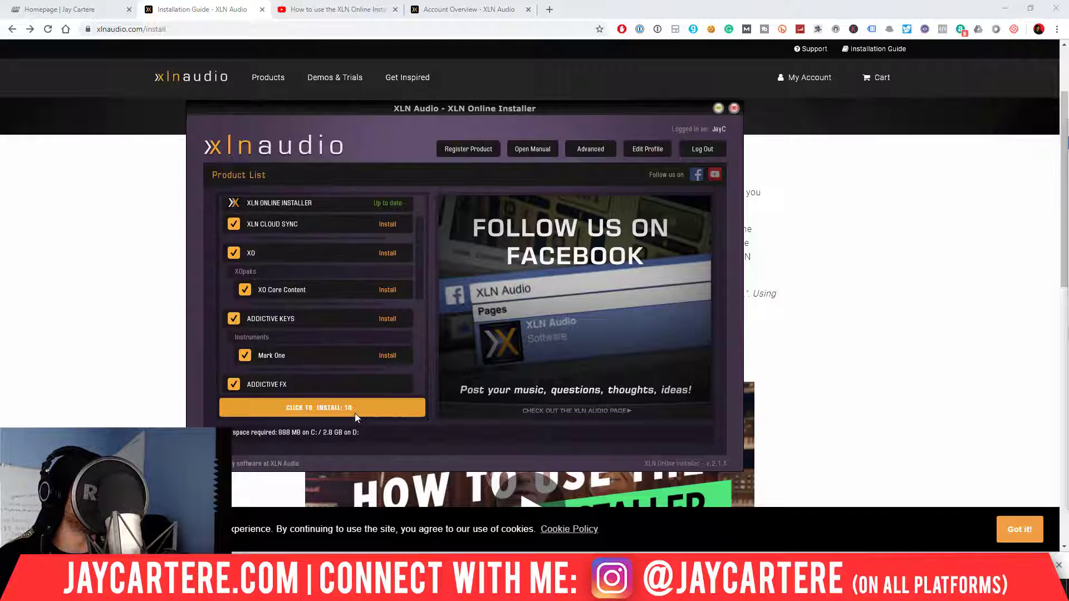
scroll(353, 353, "down", 3)
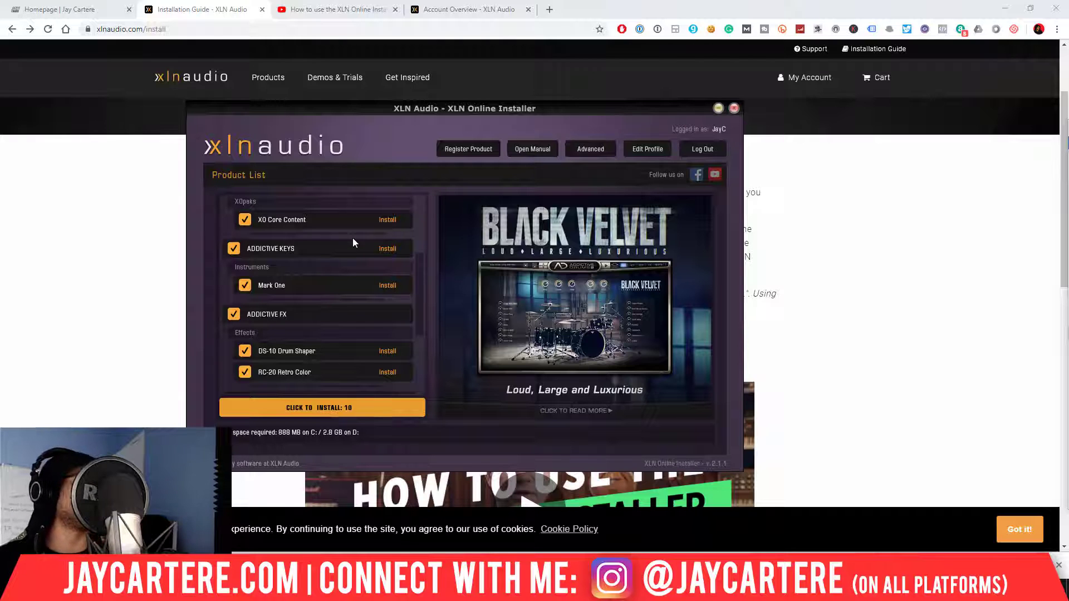
scroll(352, 238, "up", 5)
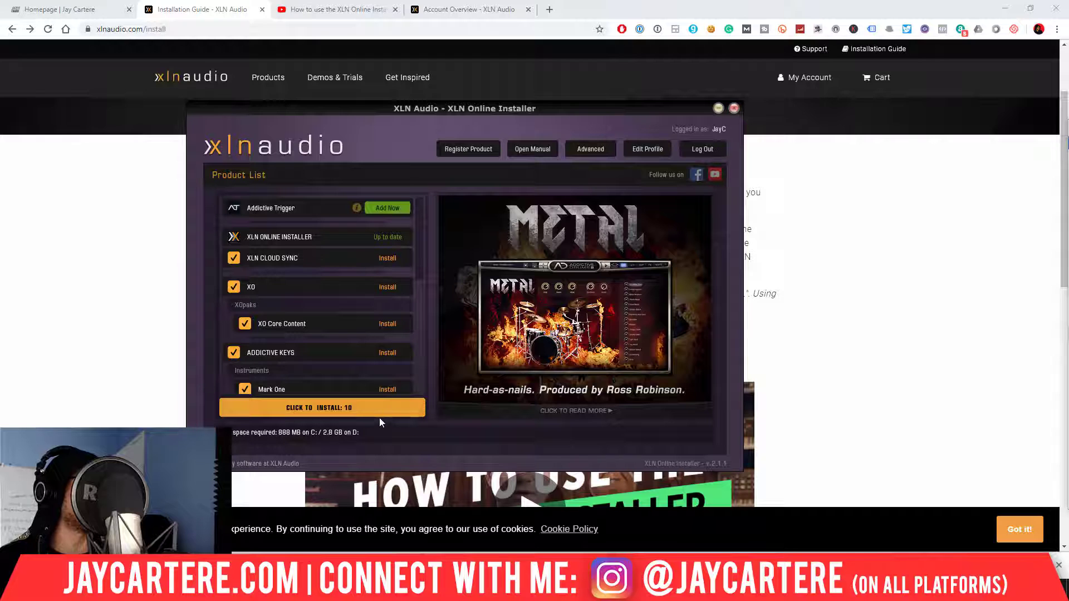
Step: Reopen the advanced options and browse Seagate Expansion Drive (D:) for a new VST64 installation path
left_click(599, 150)
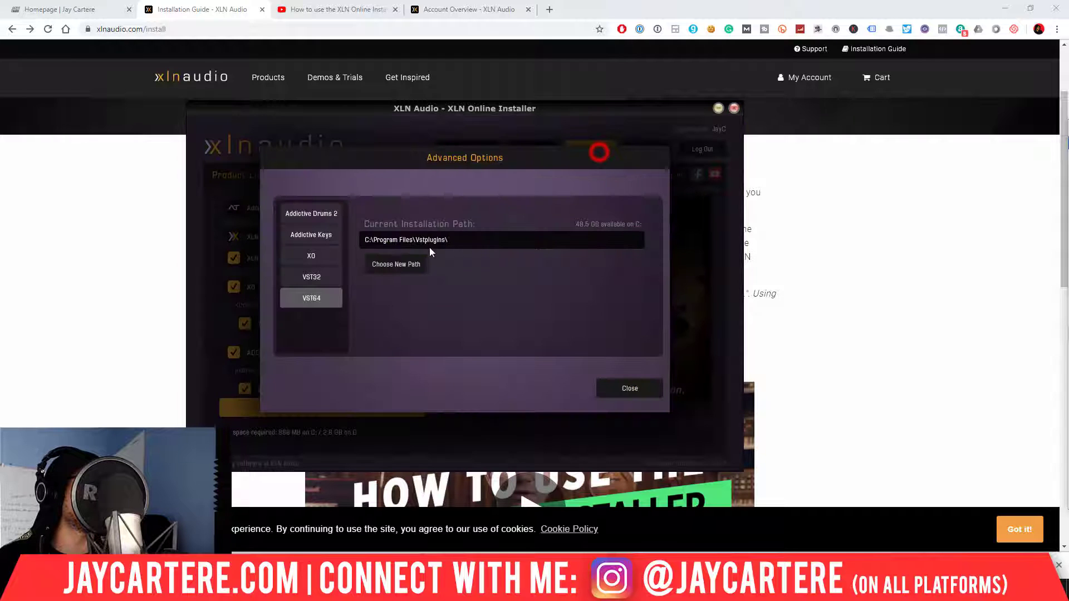
left_click(390, 264)
scroll(551, 301, "down", 10)
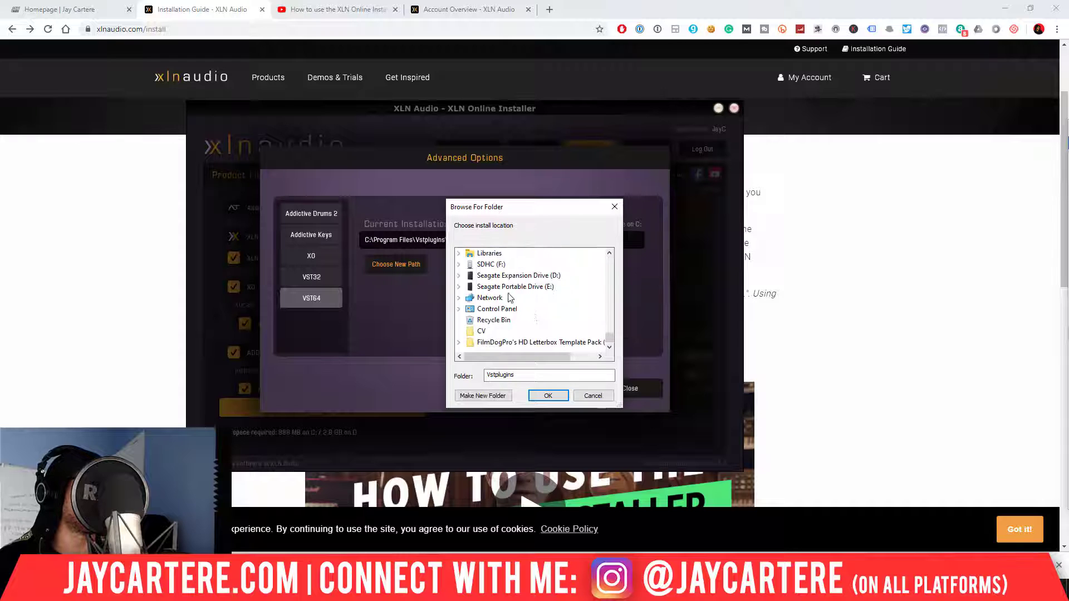
left_click(459, 275)
scroll(490, 300, "down", 5)
scroll(524, 317, "down", 10)
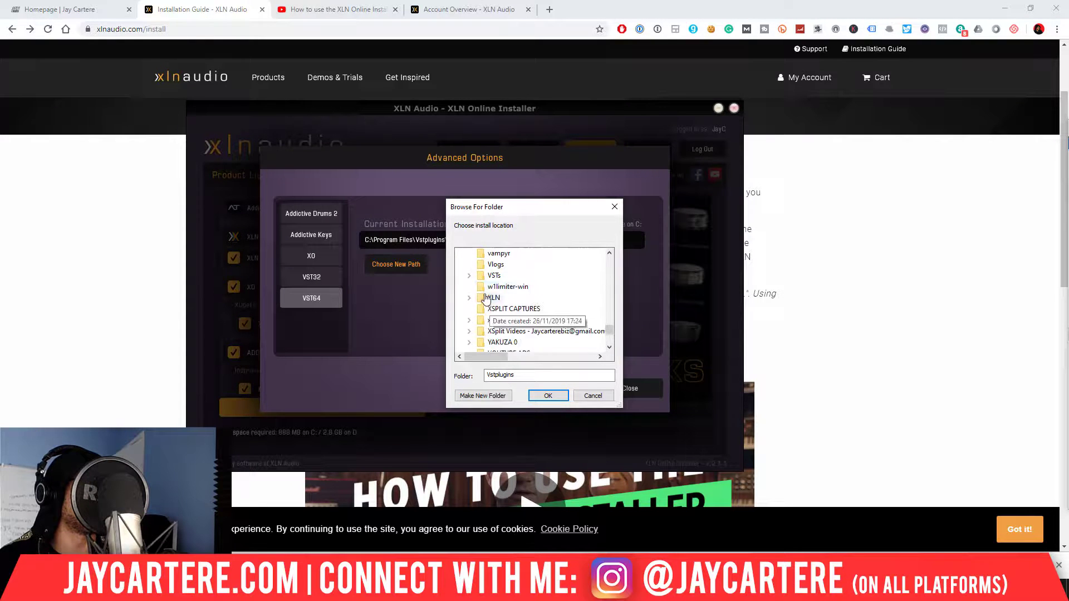
left_click(482, 395)
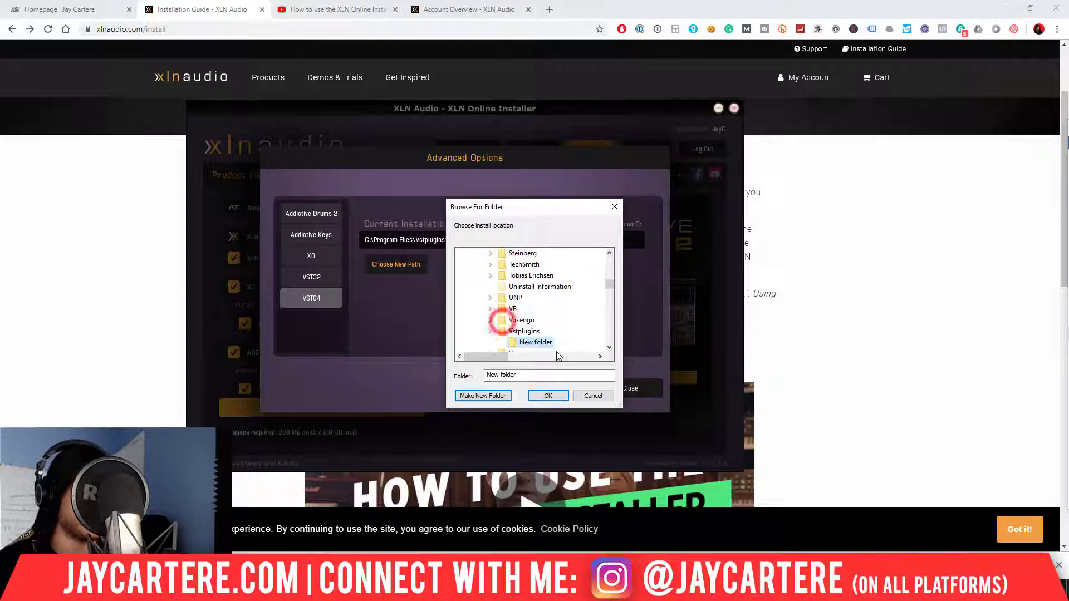
right_click(515, 342)
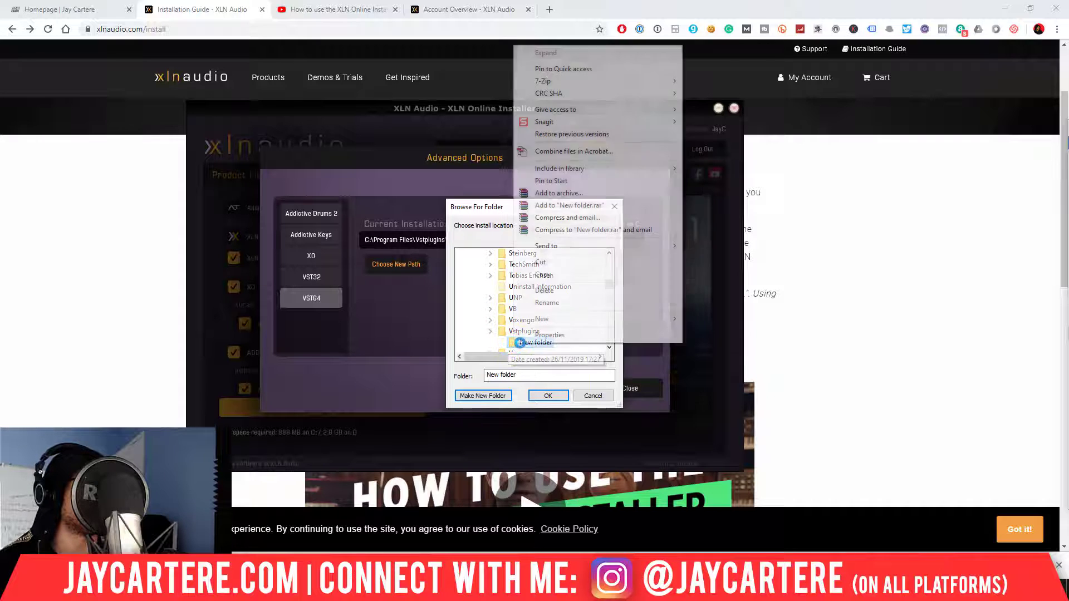
left_click(555, 295)
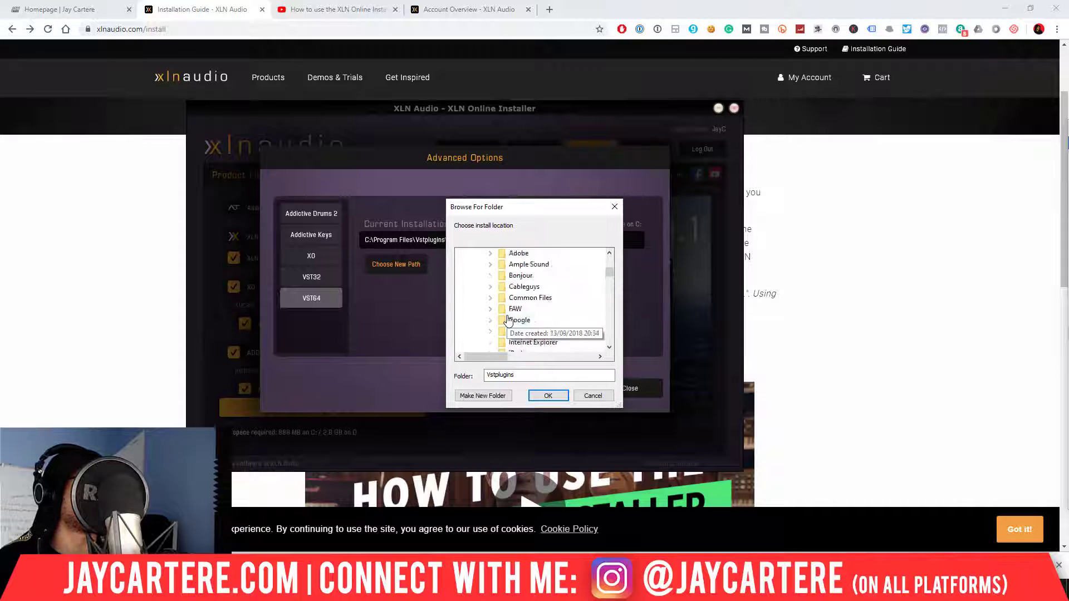
Step: Create a new folder on Seagate Expansion Drive (D:) and rename it VST 64
scroll(501, 317, "down", 3)
left_click(469, 287)
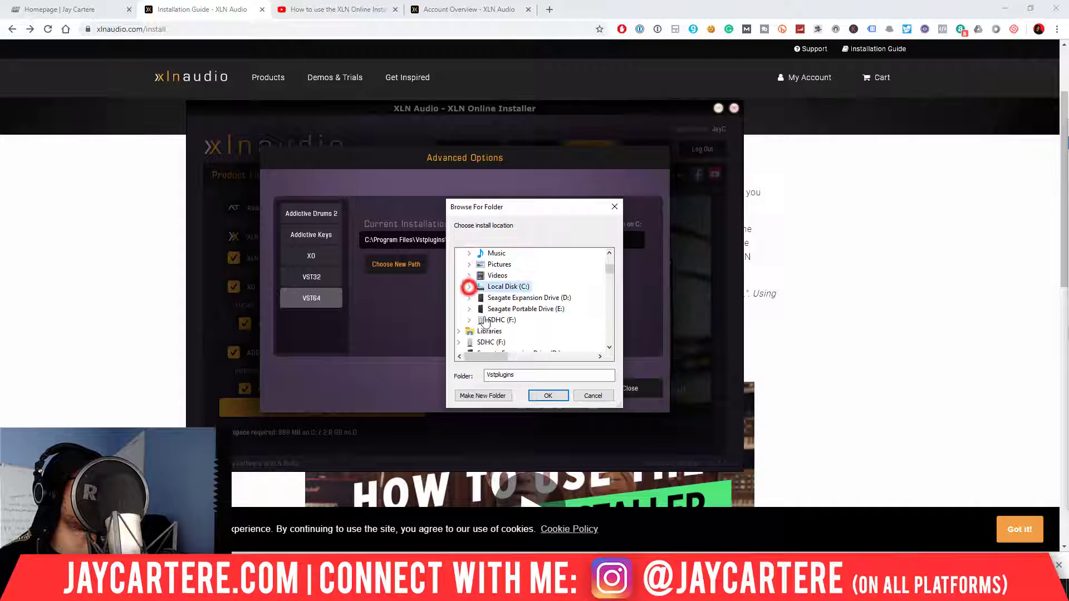
left_click(469, 298)
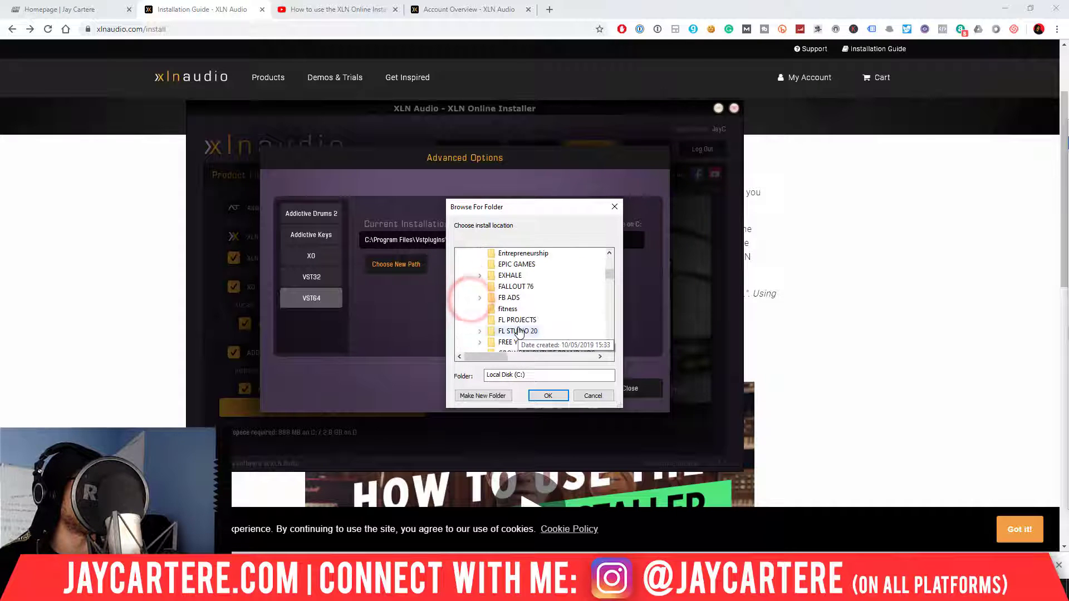
scroll(504, 301, "up", 1)
left_click(503, 286)
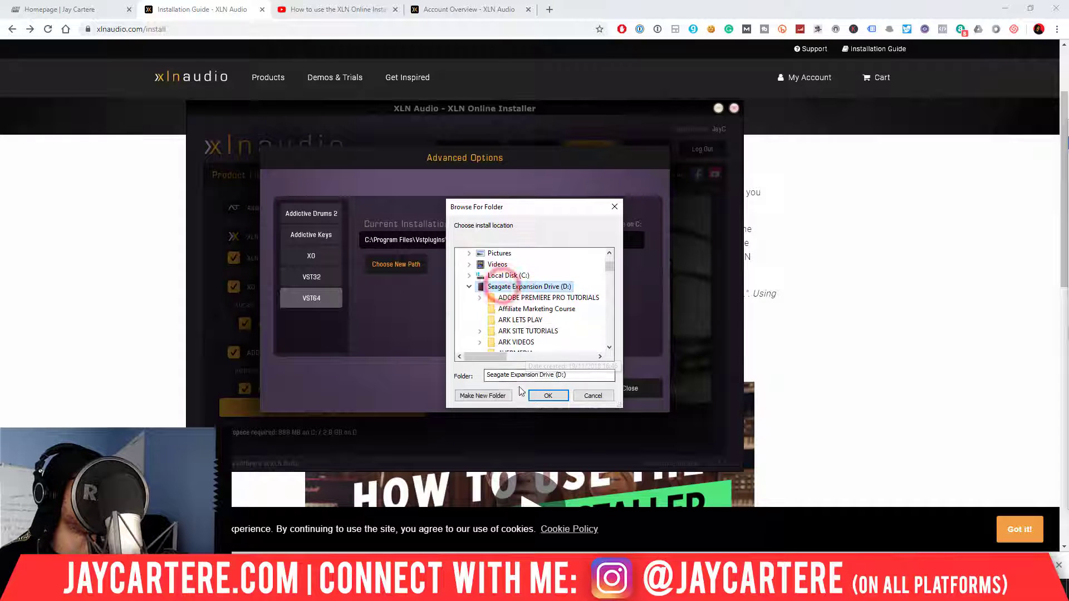
left_click(488, 396)
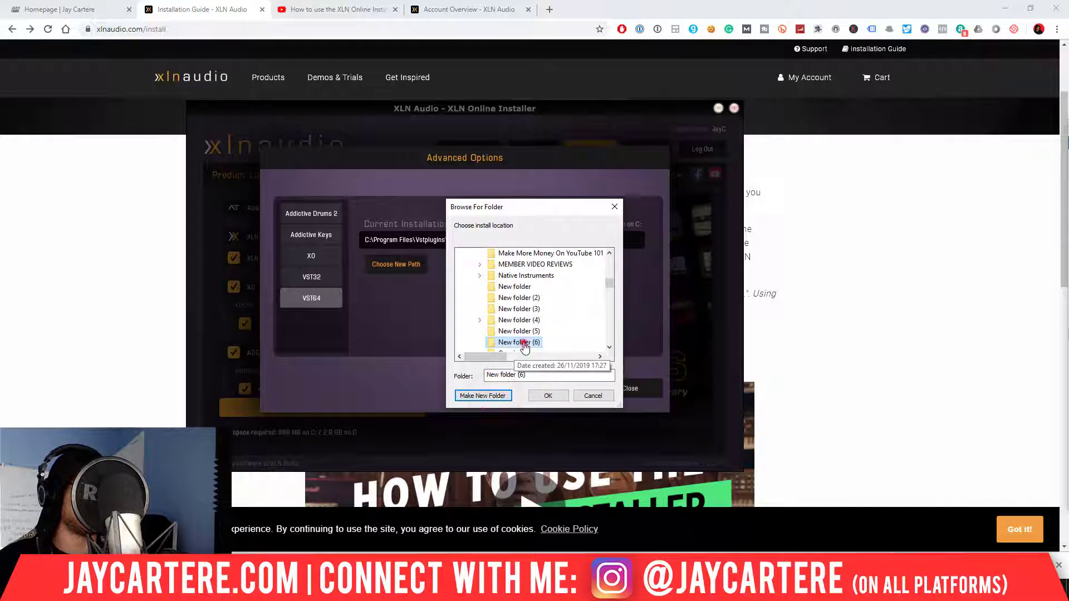
right_click(525, 341)
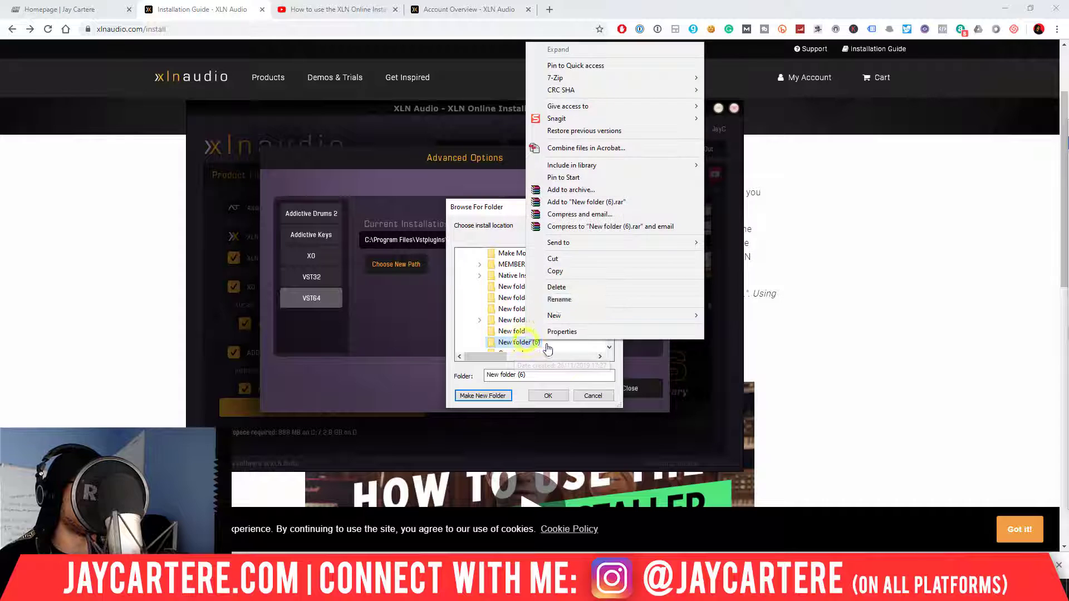
left_click(559, 299)
type("V")
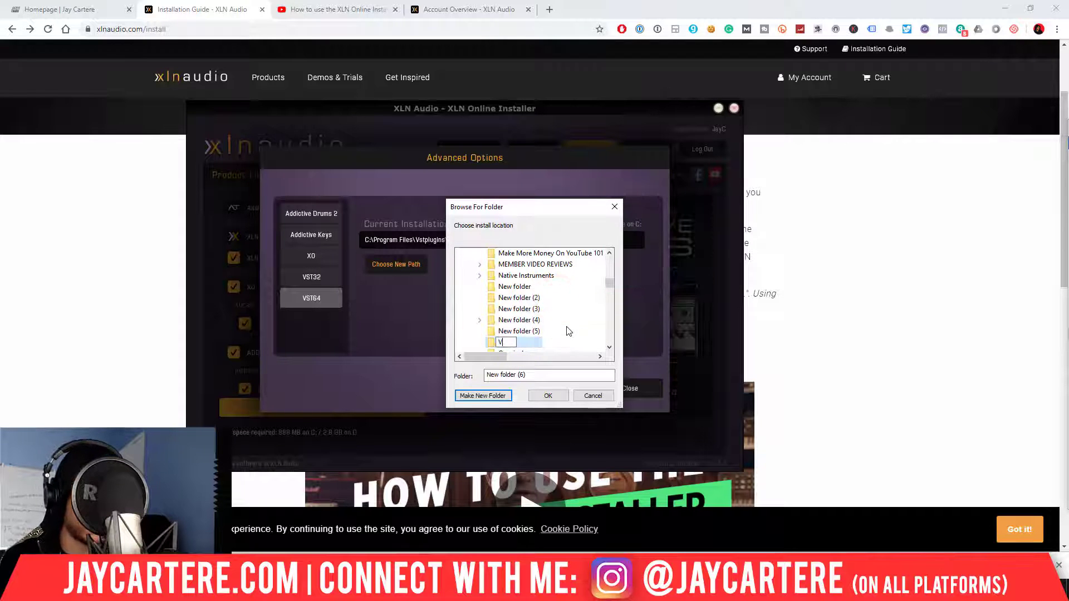
type("ST 64")
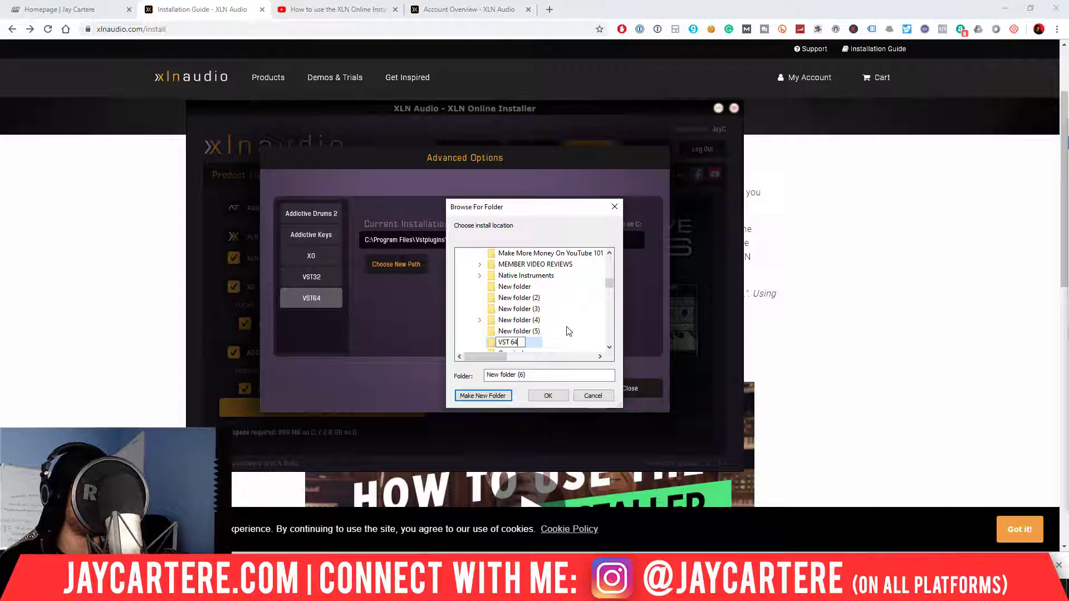
key("Escape")
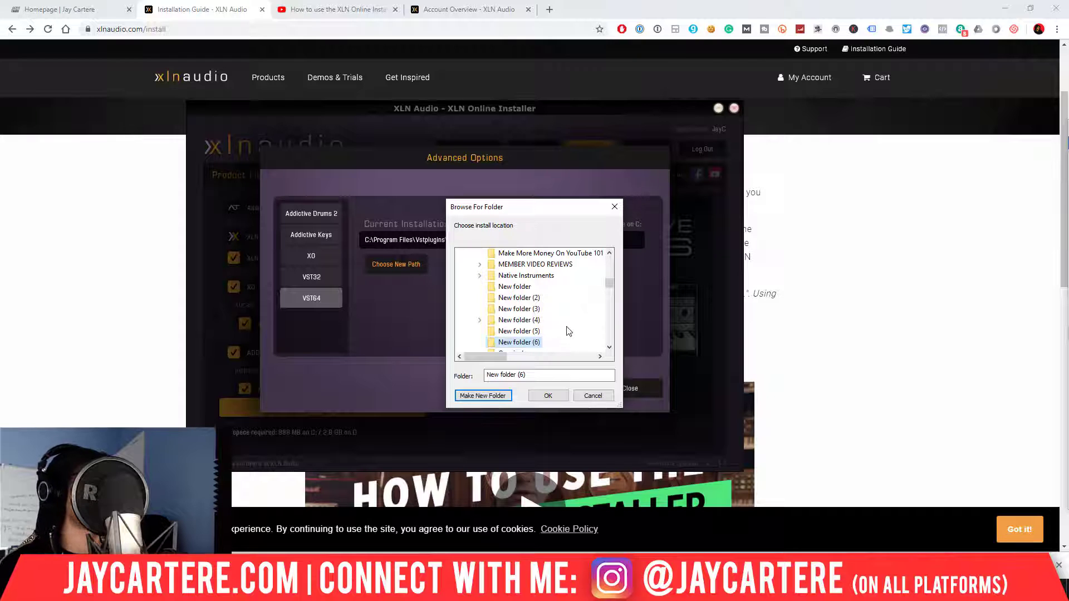
Step: Apply the VST 64 folder on Seagate Expansion Drive (D:) as the VST64 installation path and close the advanced options
scroll(518, 328, "down", 1)
left_click(507, 308)
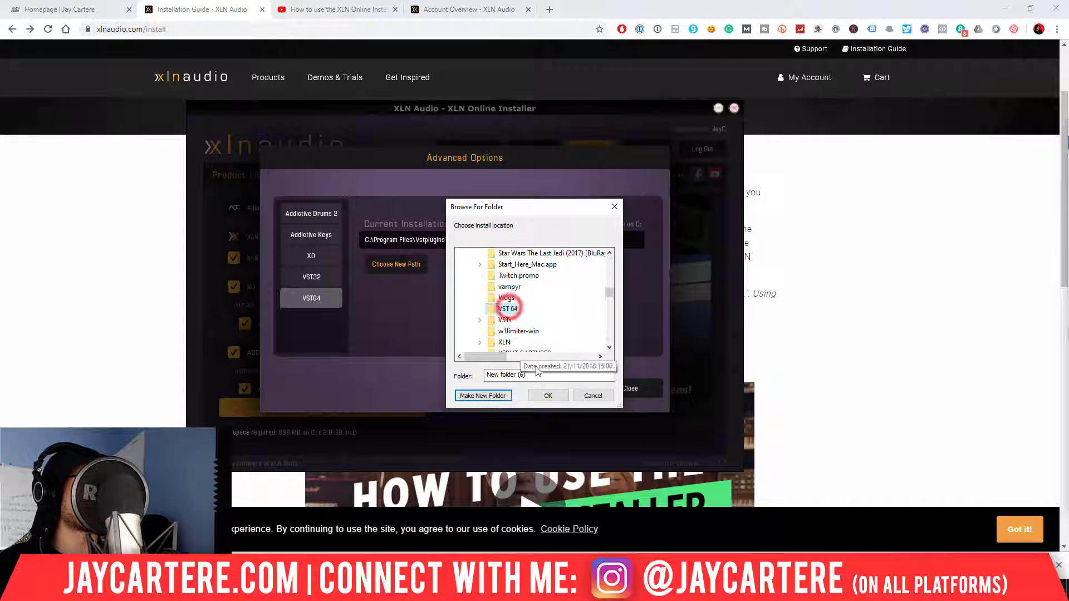
left_click(491, 319)
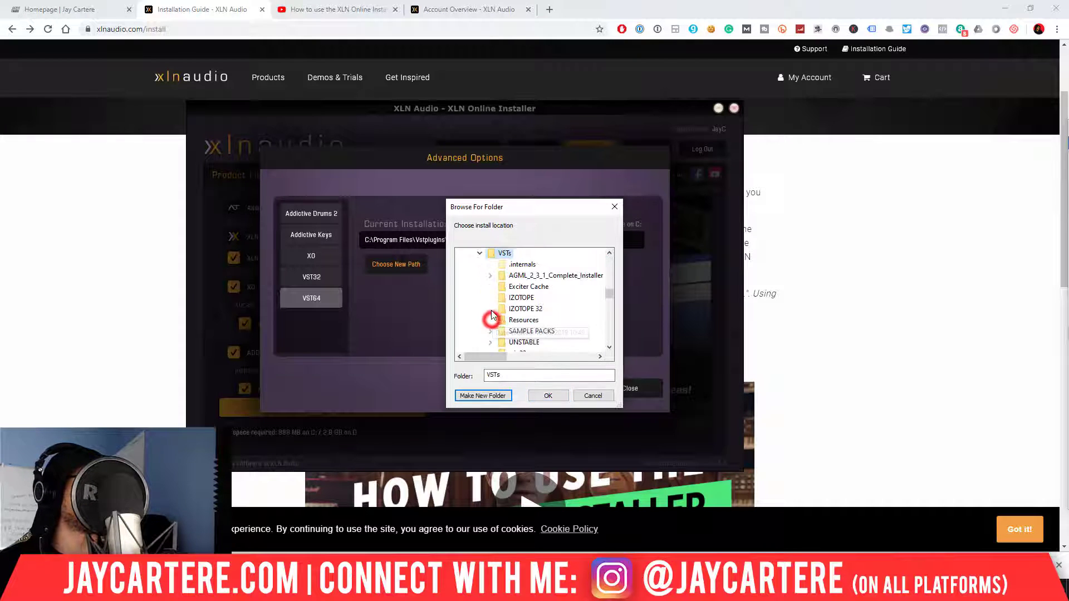
scroll(491, 311, "up", 1)
left_click(480, 286)
left_click(504, 276)
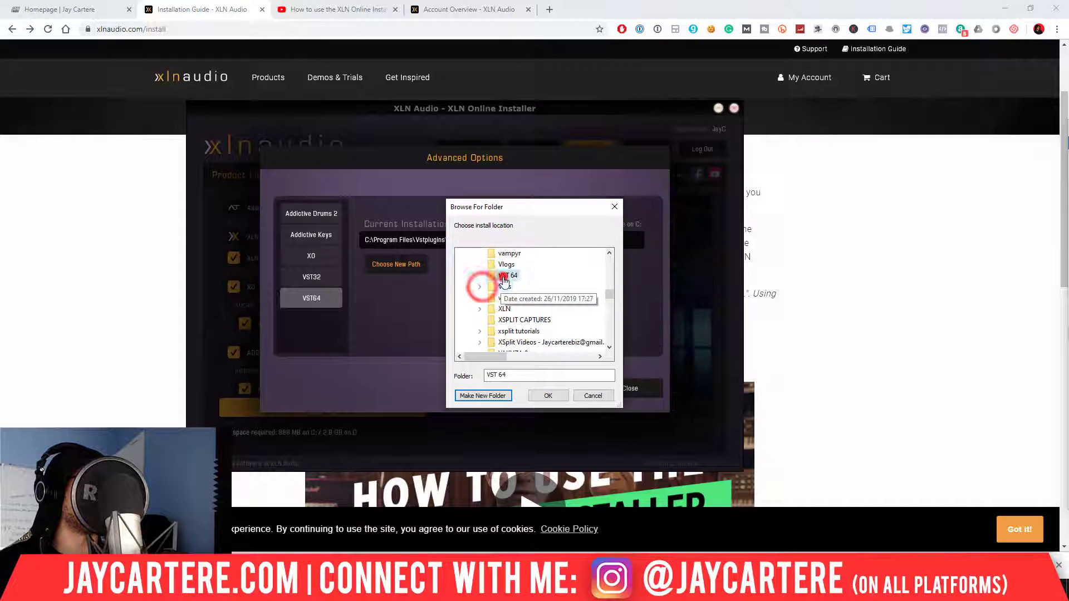
left_click(548, 396)
left_click(407, 338)
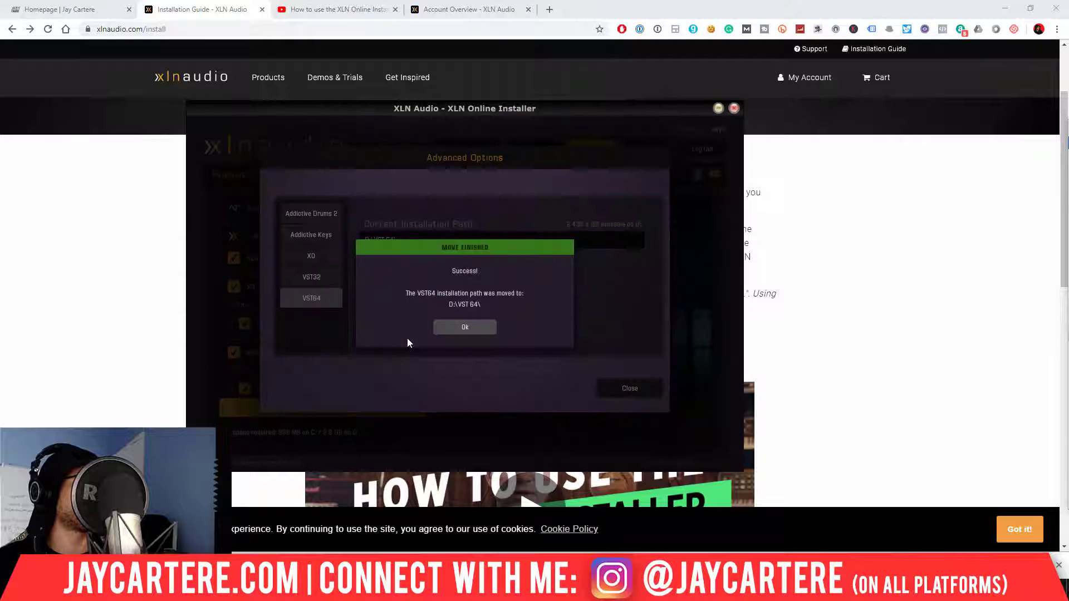
left_click(462, 329)
left_click(629, 388)
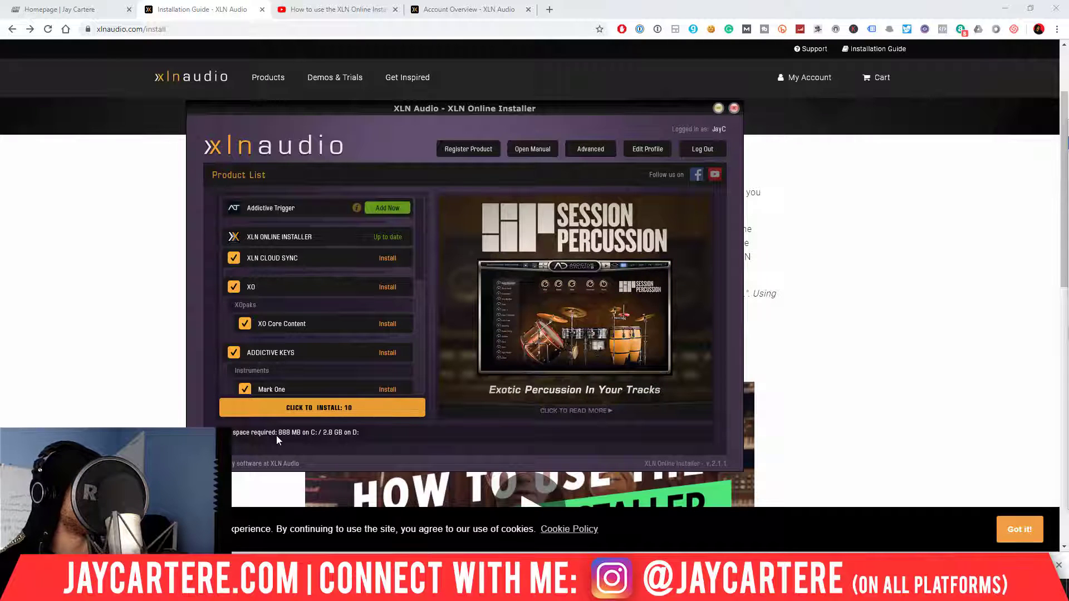
Step: Install the 10 selected XLN Audio products and check their status throughout the product list
left_click(336, 413)
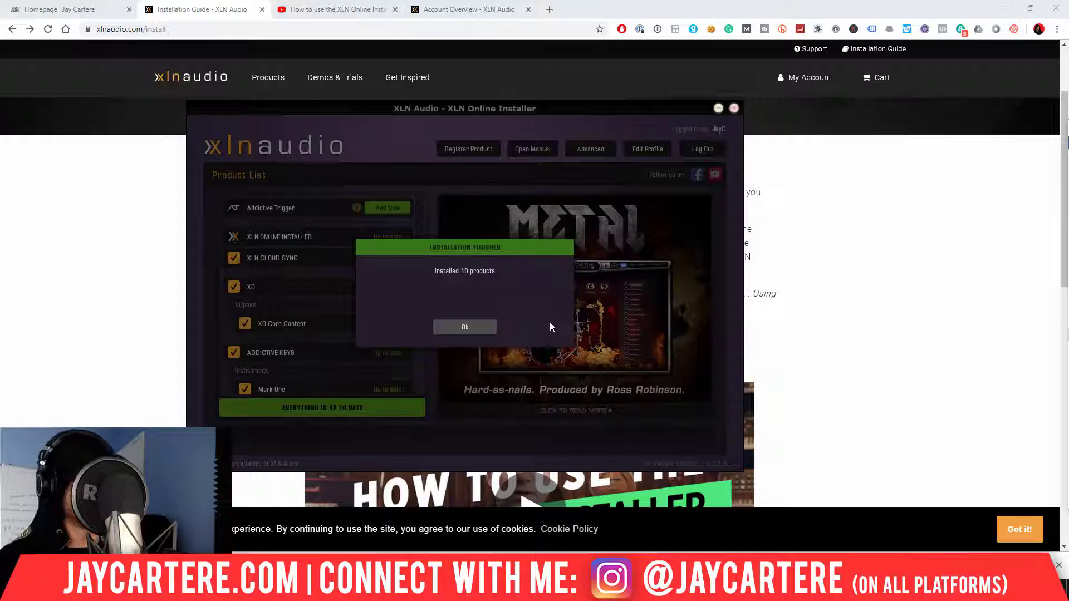
left_click(474, 327)
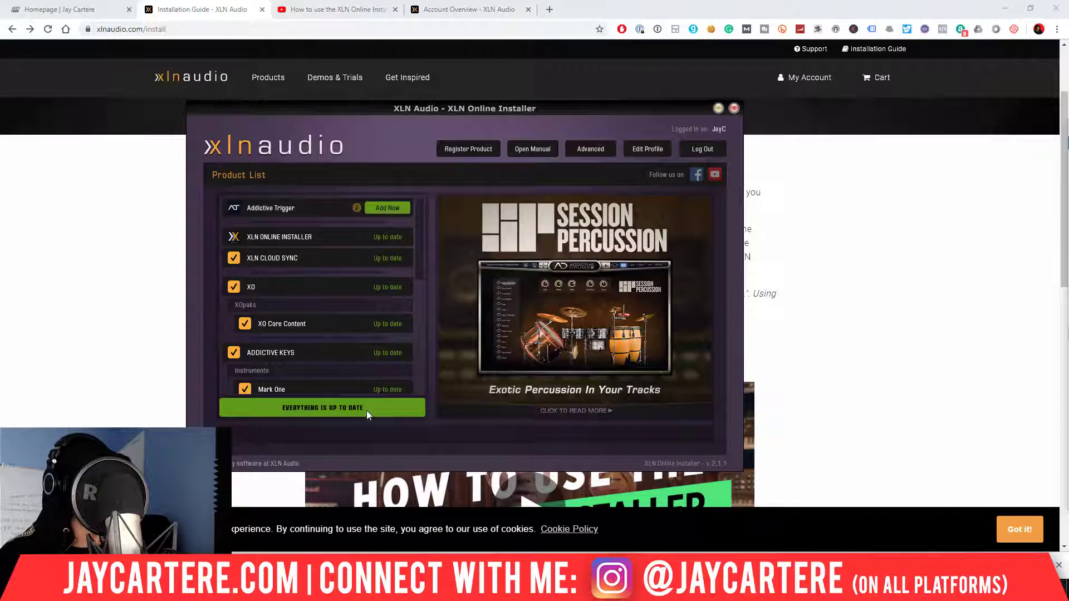
scroll(382, 271, "down", 3)
scroll(382, 272, "up", 3)
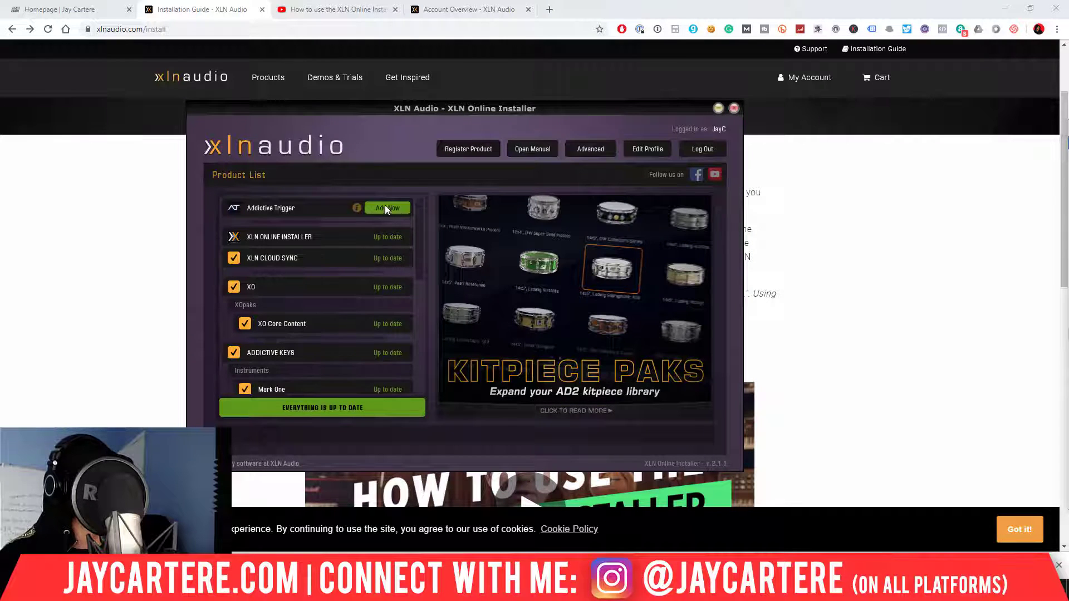
scroll(381, 272, "down", 5)
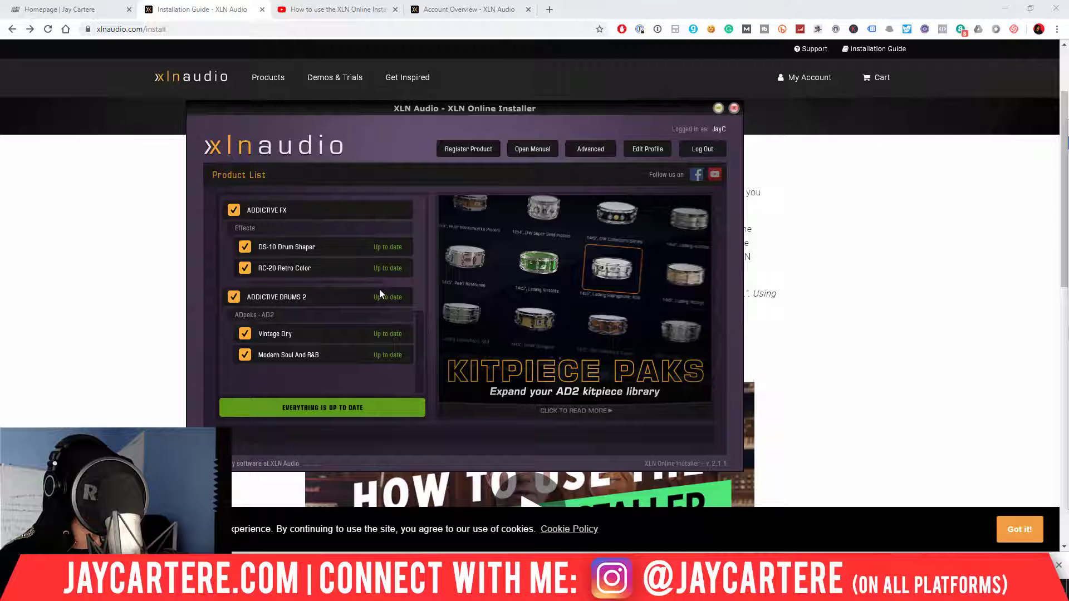
scroll(379, 294, "up", 5)
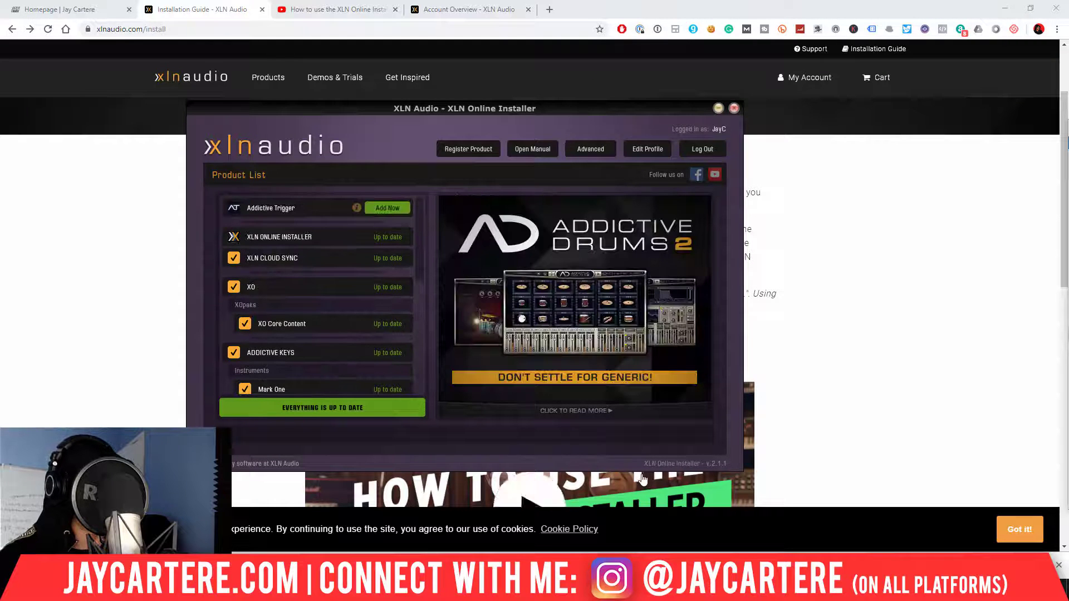
Step: Minimize the installer, switch to FL Studio and open its plugin manager
left_click(719, 108)
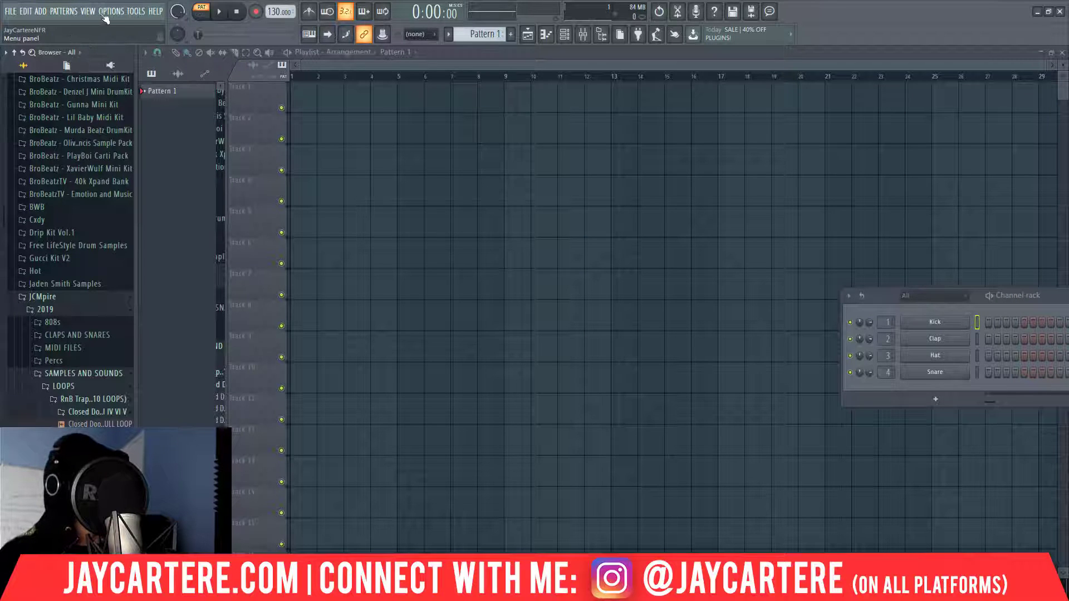
left_click(135, 11)
mouse_move(115, 13)
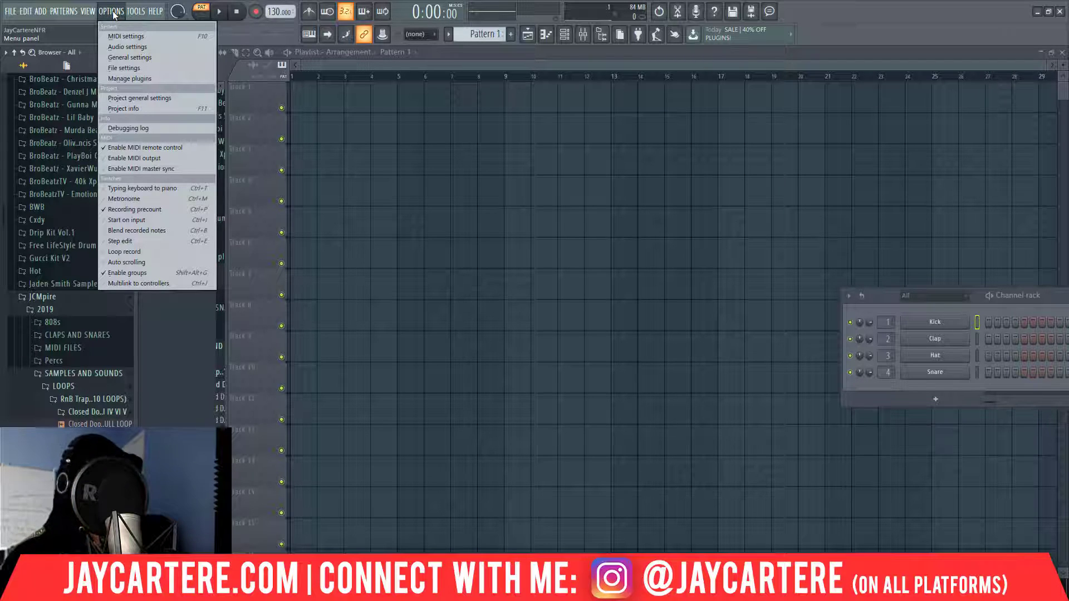
left_click(125, 79)
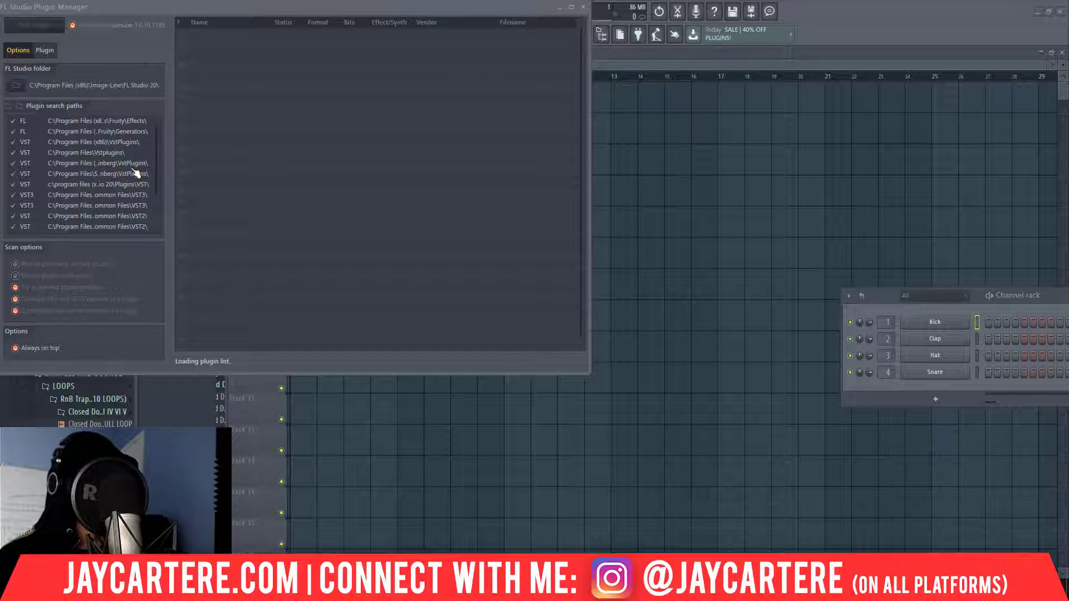
Step: Add the VST 64 folder on Seagate Expansion Drive (D:) to the plugin search paths
scroll(84, 134, "down", 2)
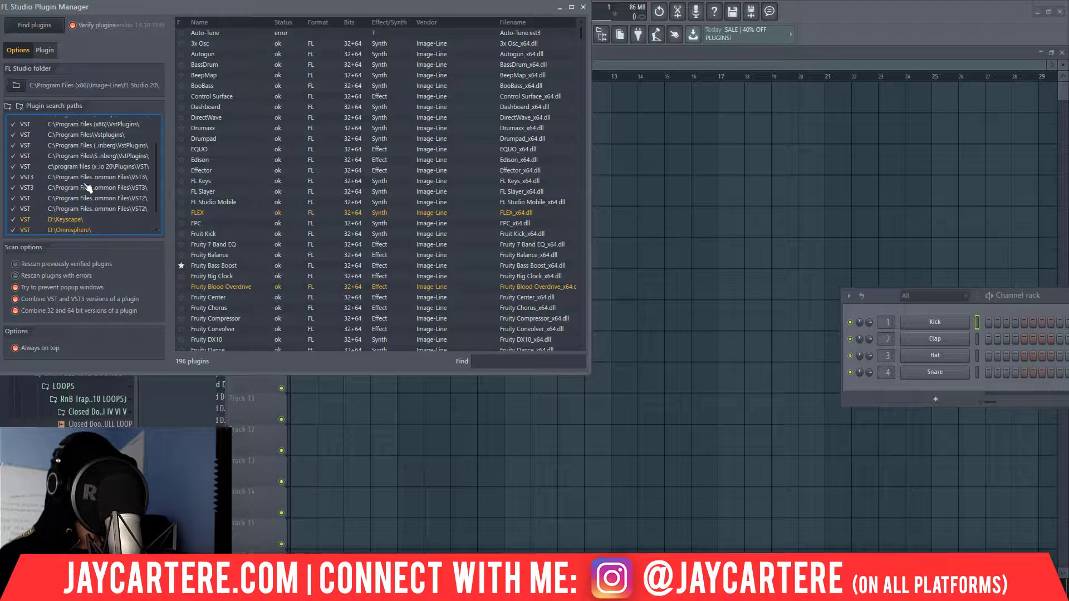
scroll(89, 187, "down", 2)
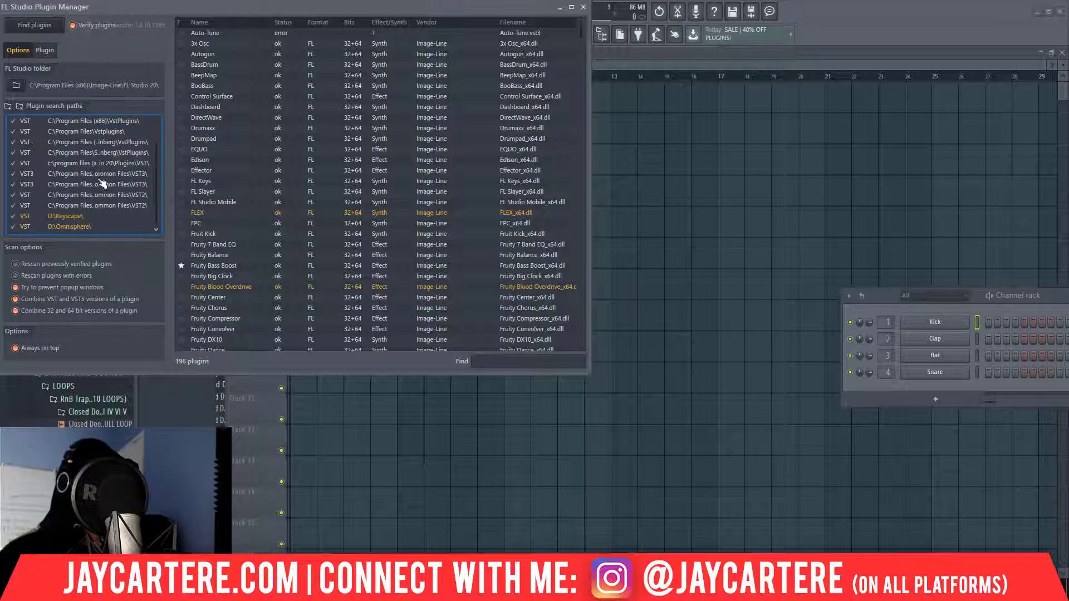
scroll(101, 184, "down", 1)
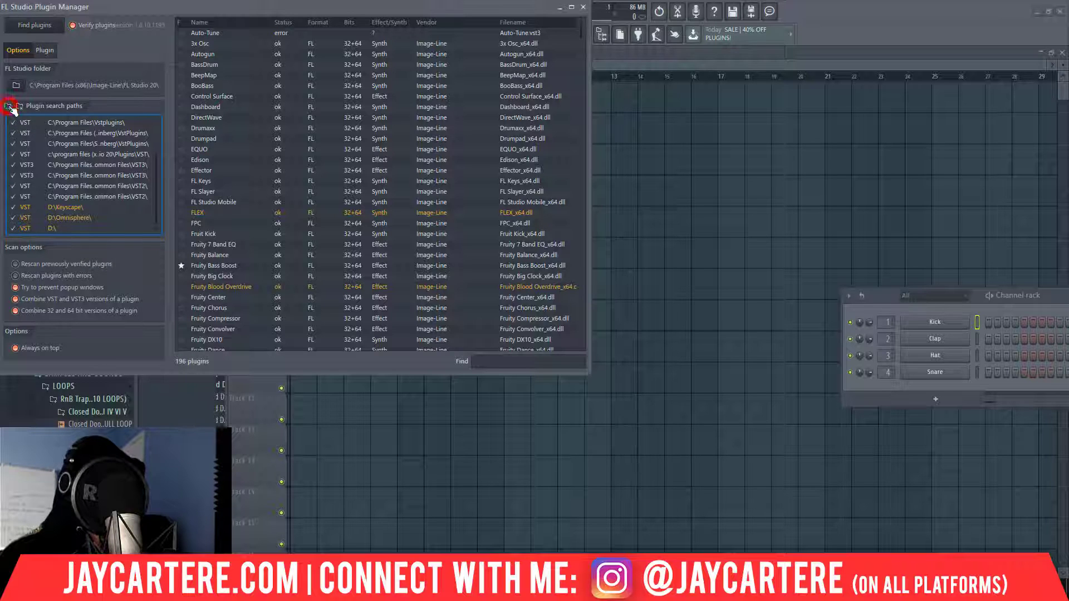
left_click(59, 164)
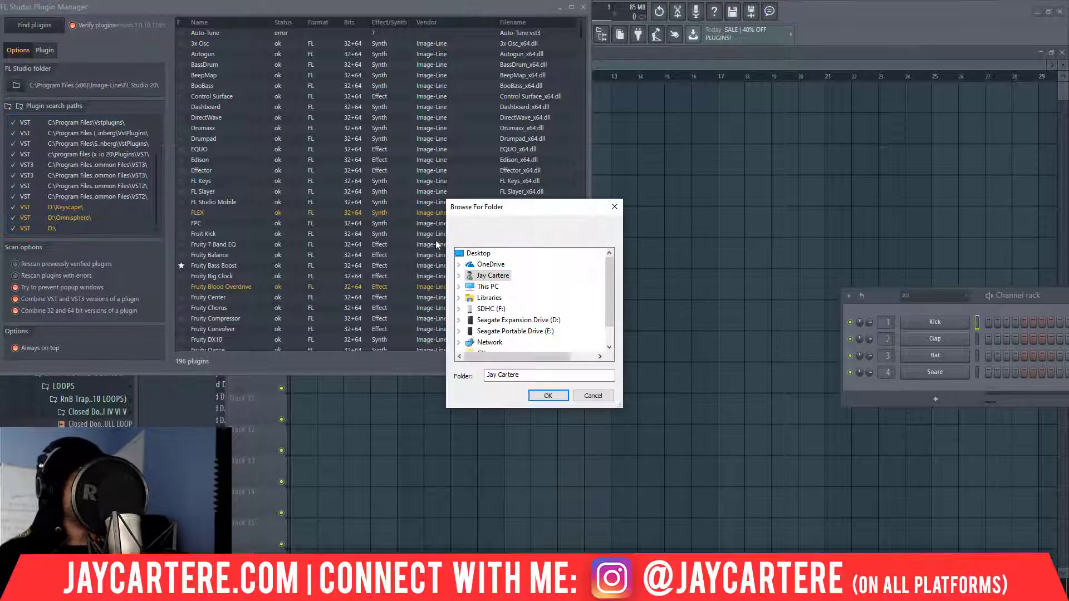
left_click(460, 321)
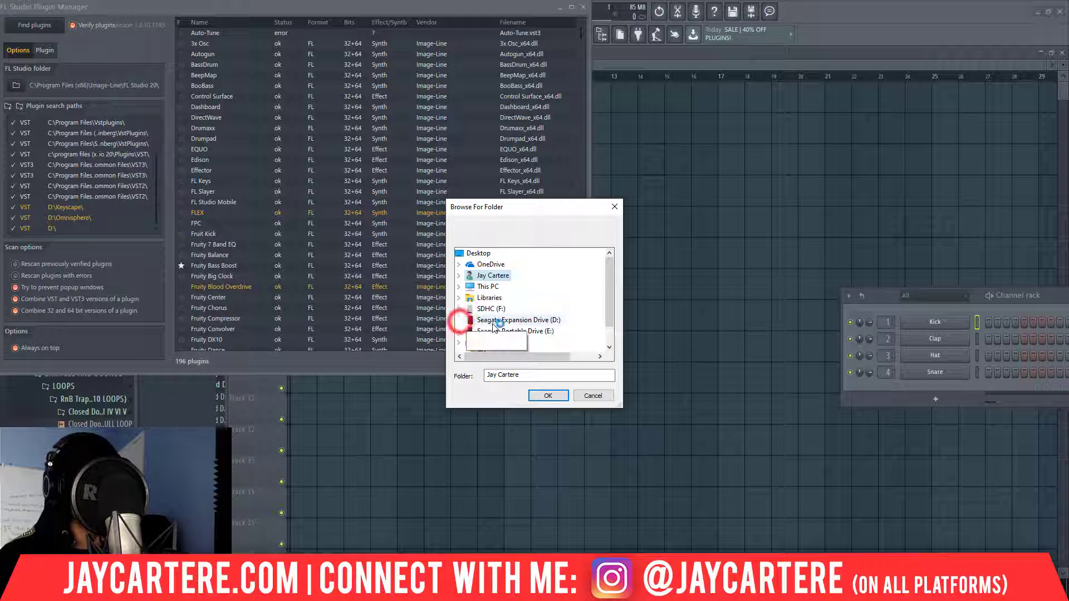
scroll(521, 321, "down", 10)
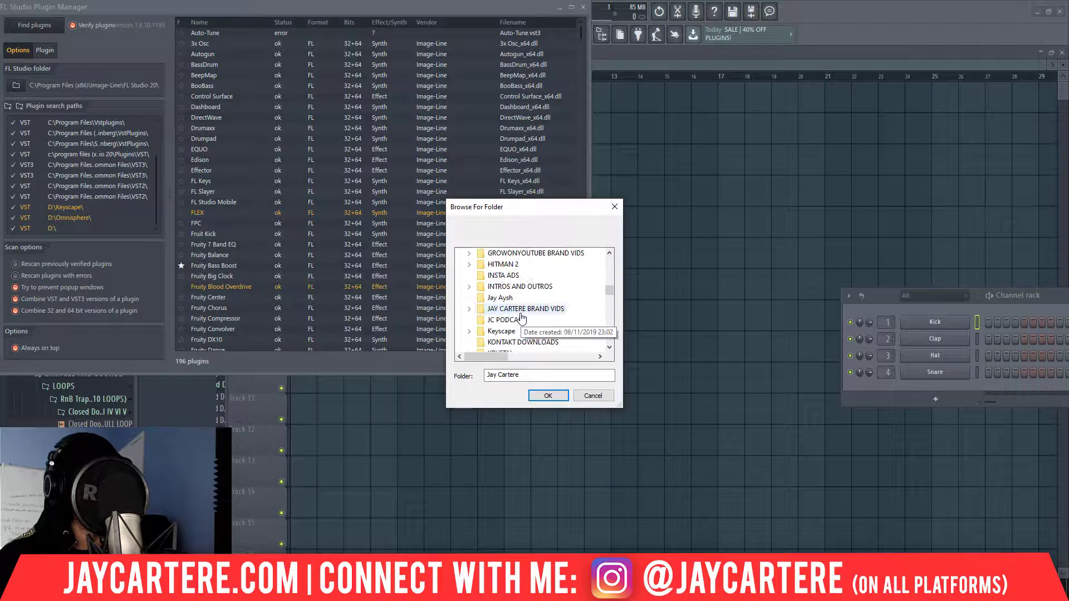
scroll(516, 314, "down", 6)
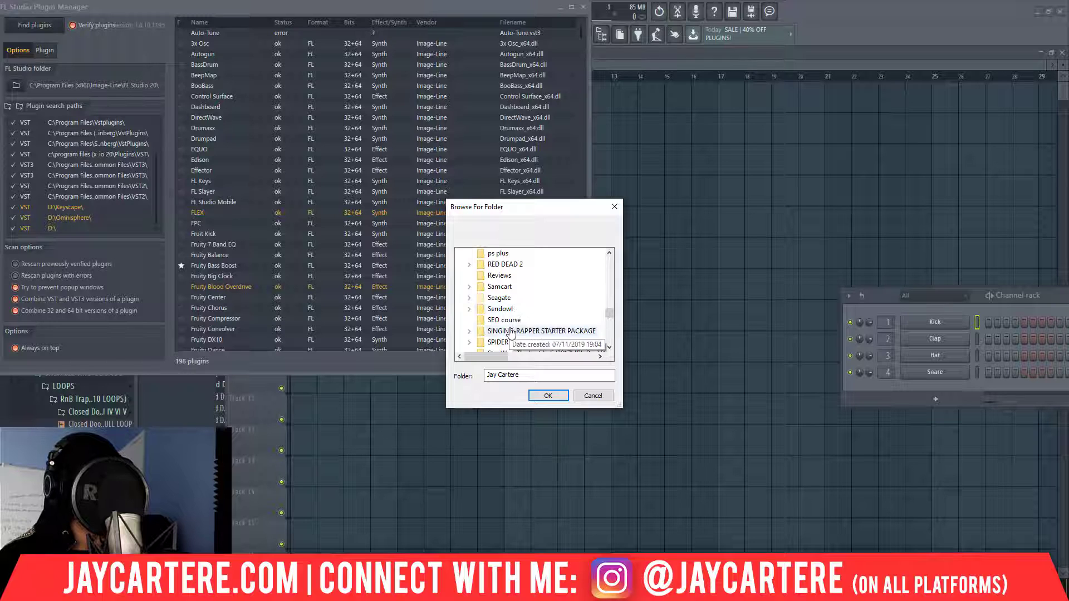
left_click(497, 308)
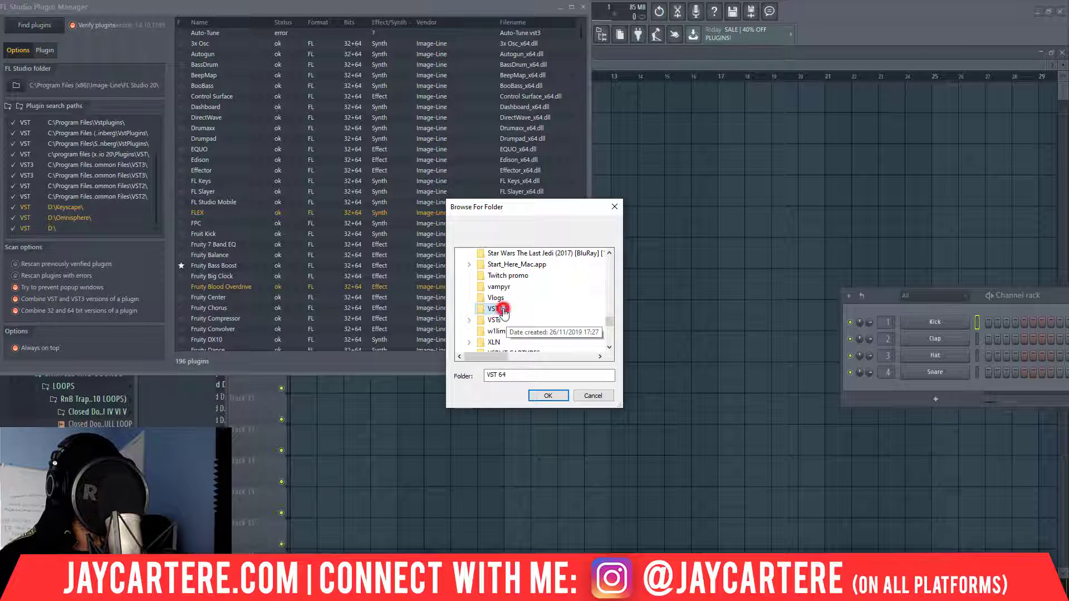
left_click(545, 395)
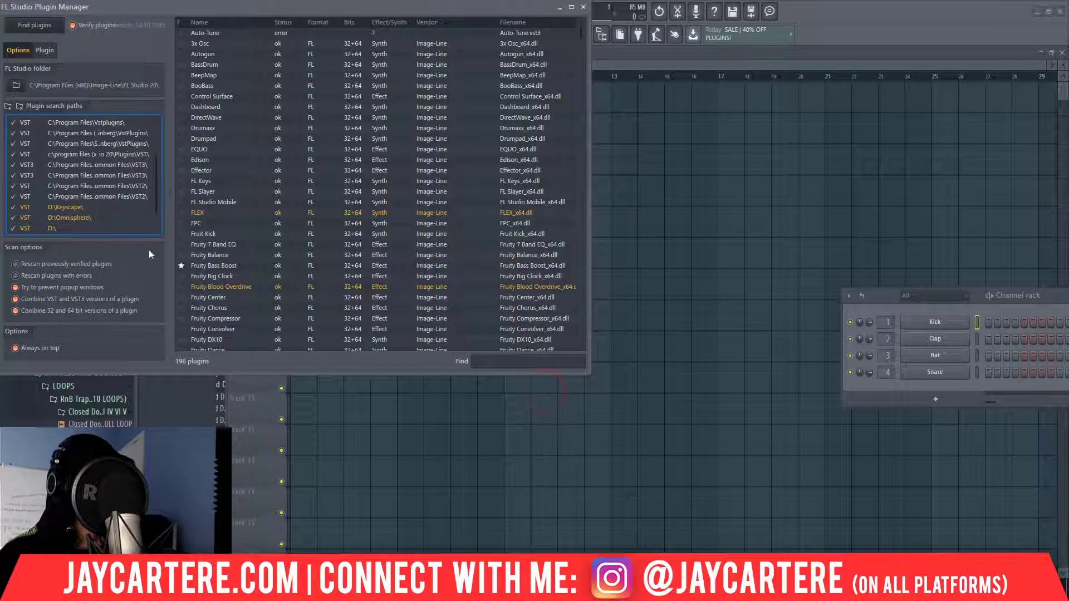
Step: Add the VSTs folder on Seagate Expansion Drive (D:) to the plugin search paths
scroll(102, 206, "down", 1)
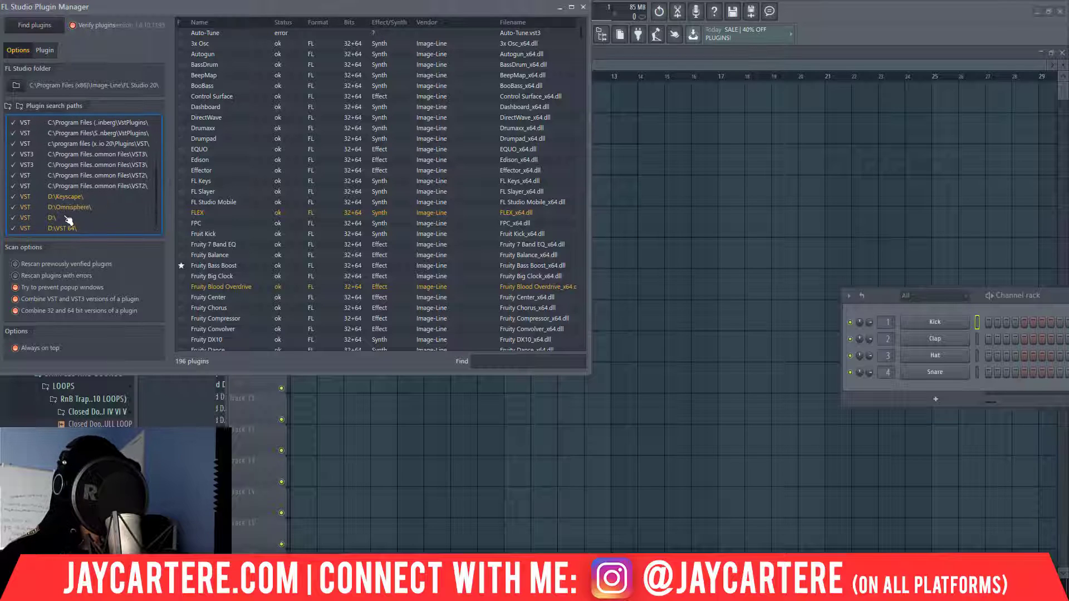
scroll(69, 211, "up", 3)
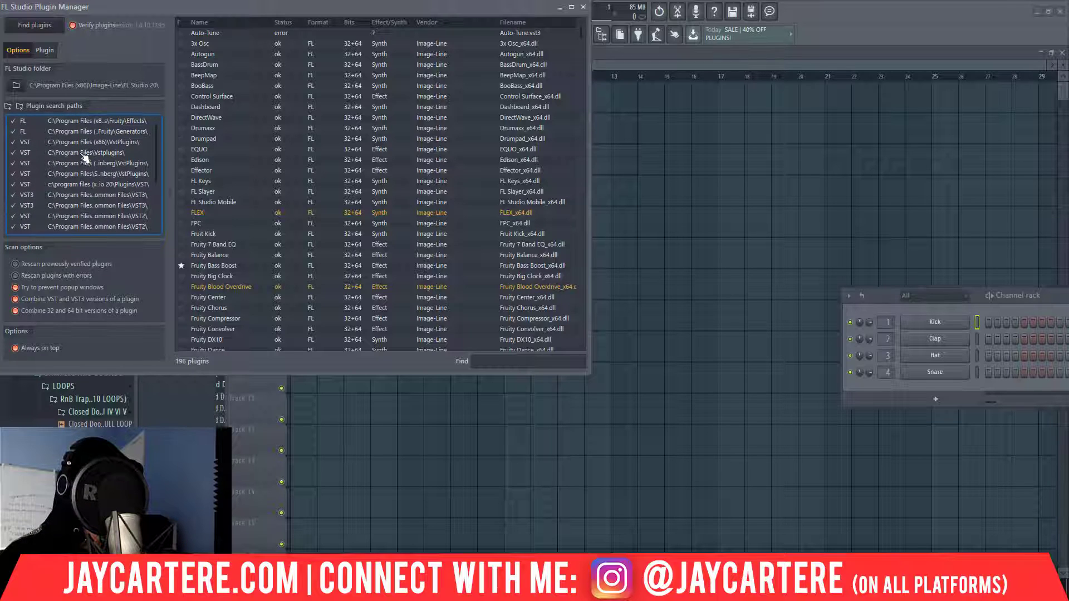
scroll(73, 211, "down", 3)
scroll(72, 211, "up", 1)
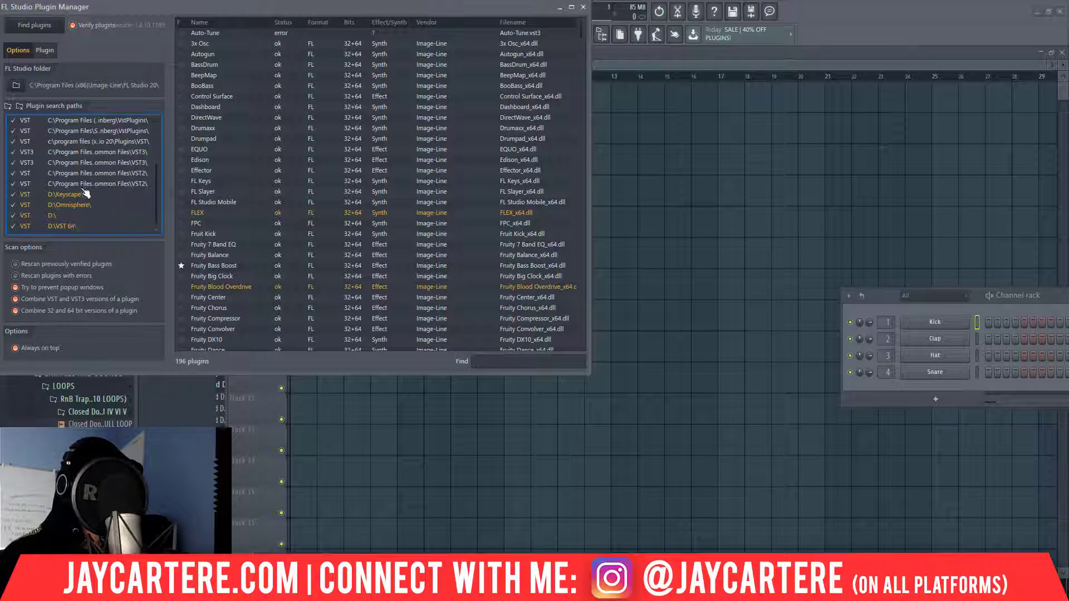
scroll(70, 210, "down", 1)
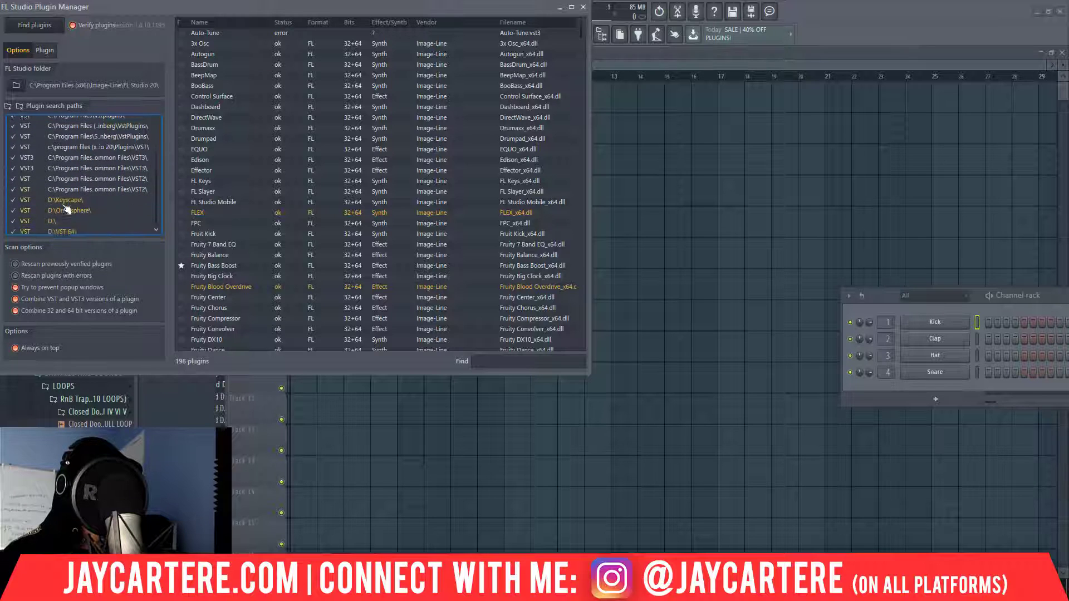
left_click(7, 107)
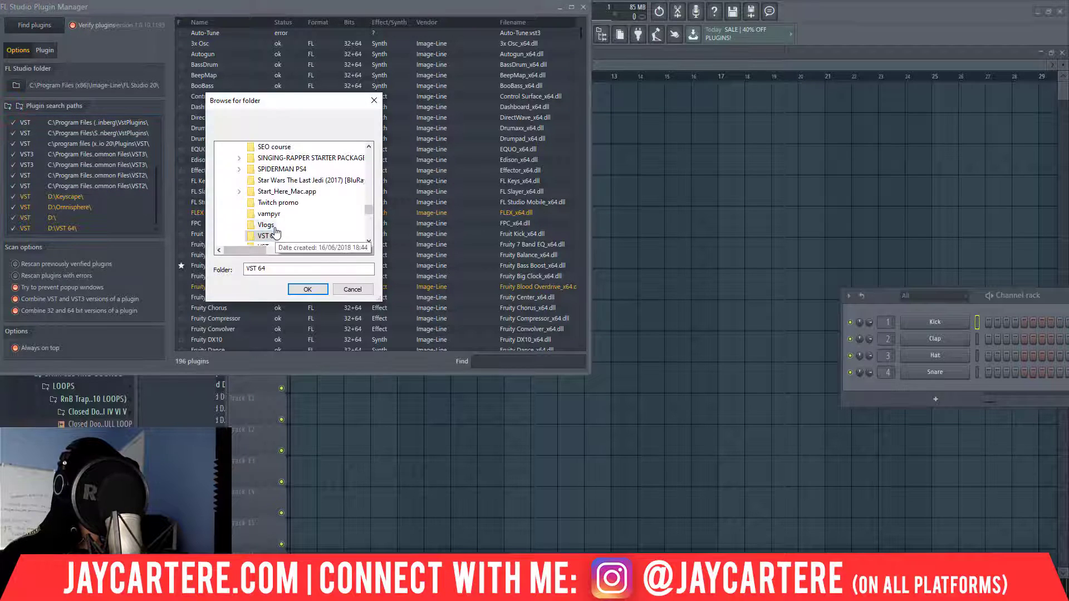
scroll(268, 218, "up", 5)
left_click(268, 217)
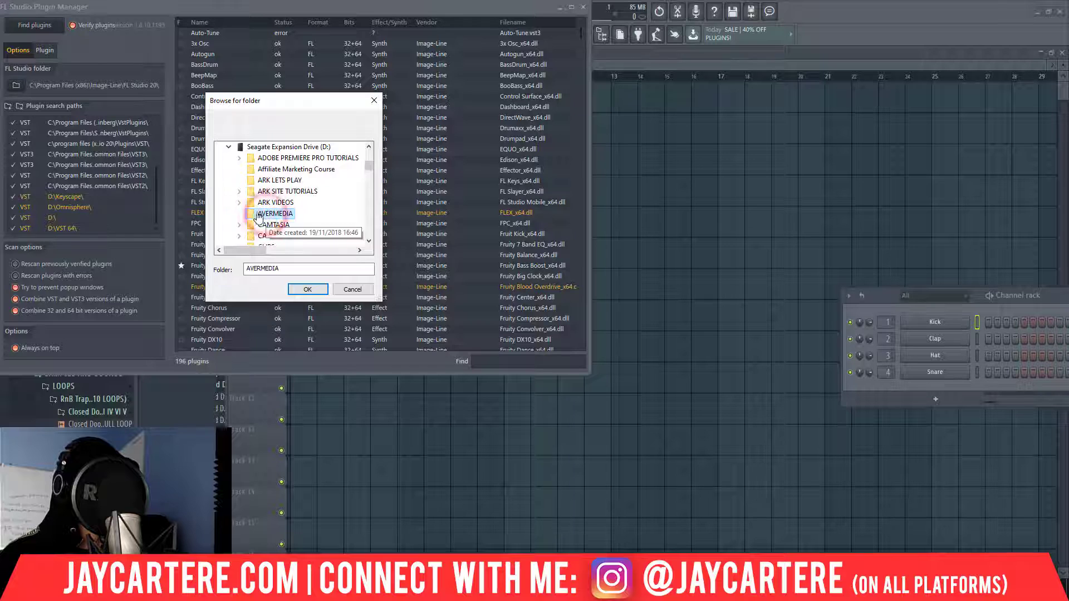
scroll(273, 223, "down", 10)
scroll(273, 223, "down", 5)
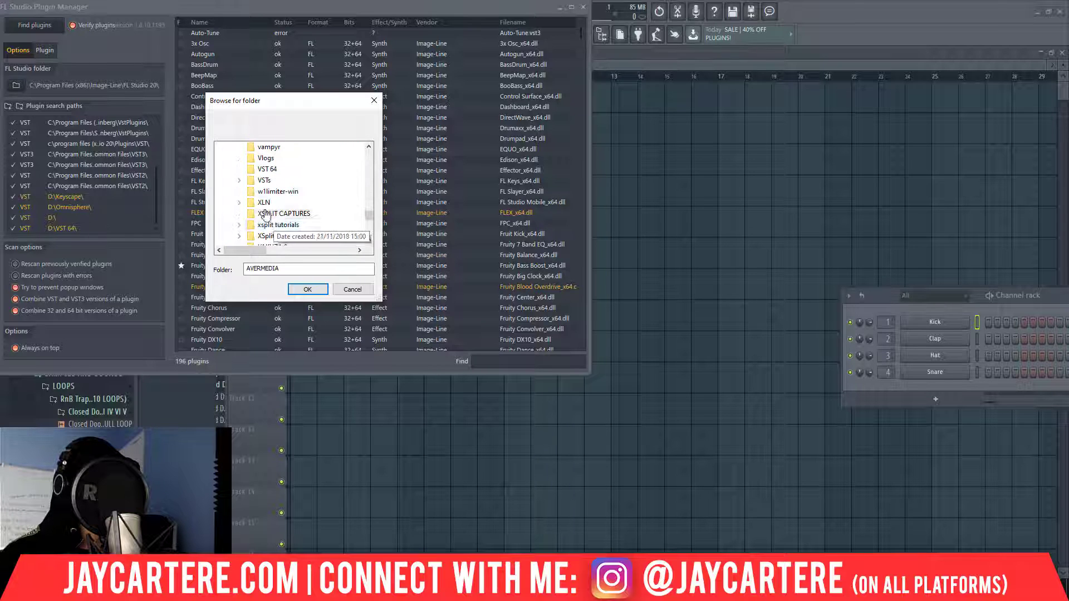
double_click(260, 191)
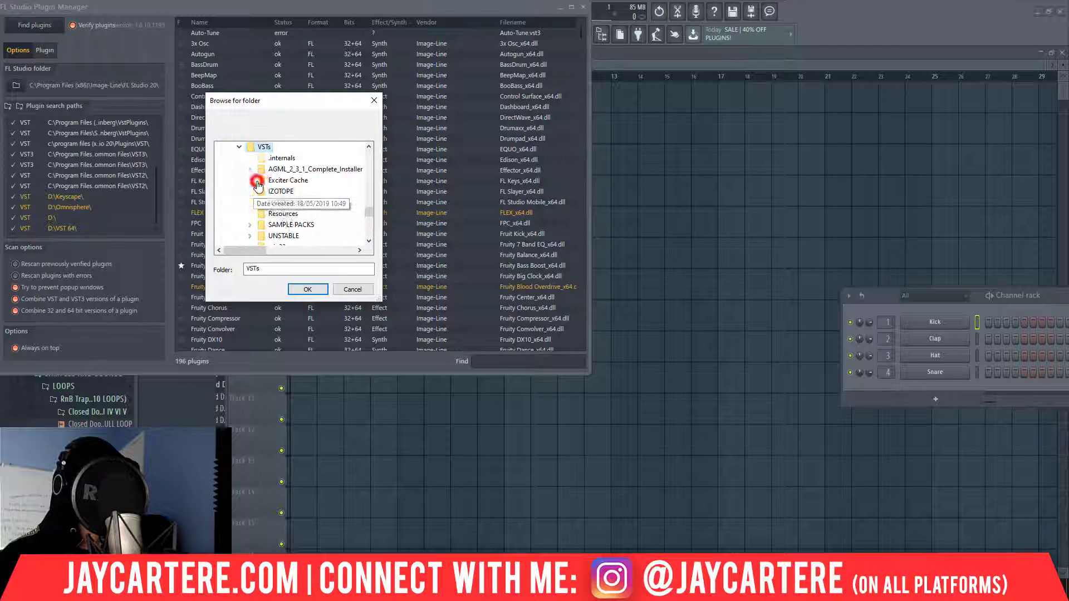
left_click(306, 290)
Step: Look through the existing plugin list and scan the search paths for newly installed plugins
scroll(296, 239, "down", 20)
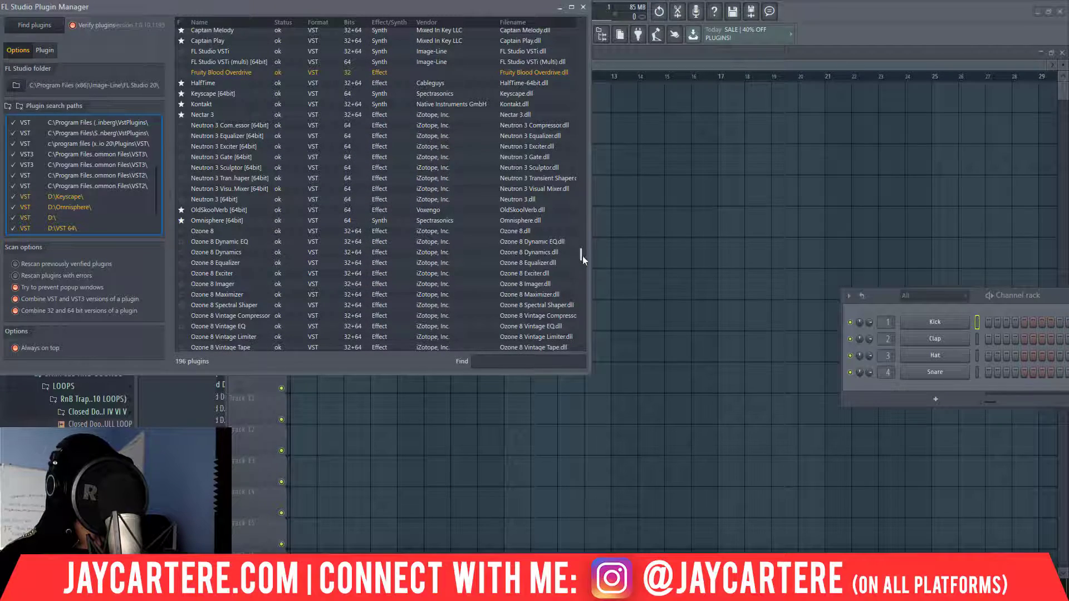
scroll(583, 255, "down", 12)
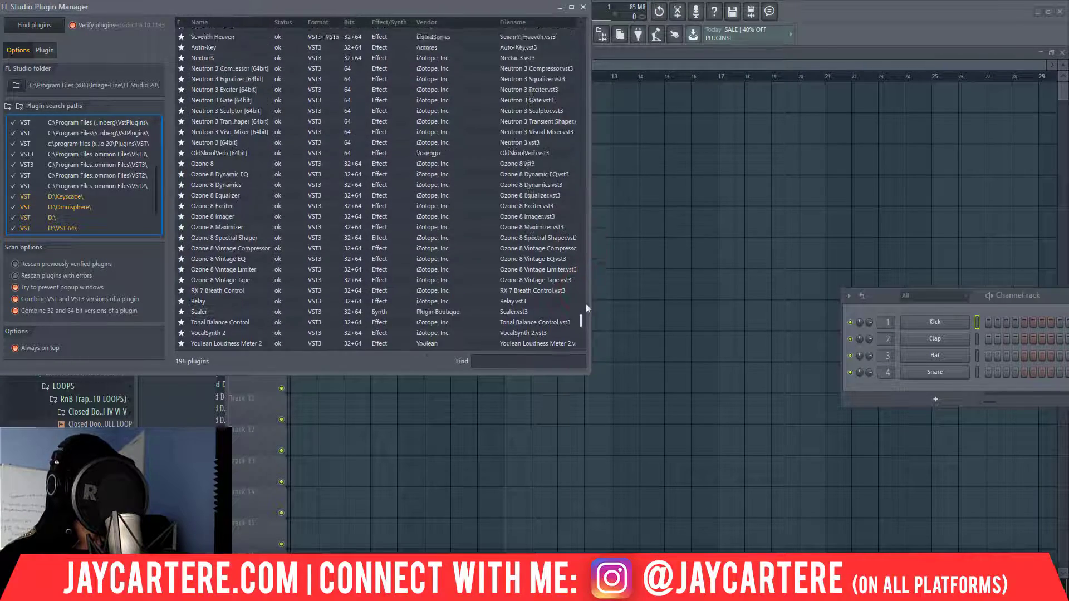
scroll(586, 303, "up", 20)
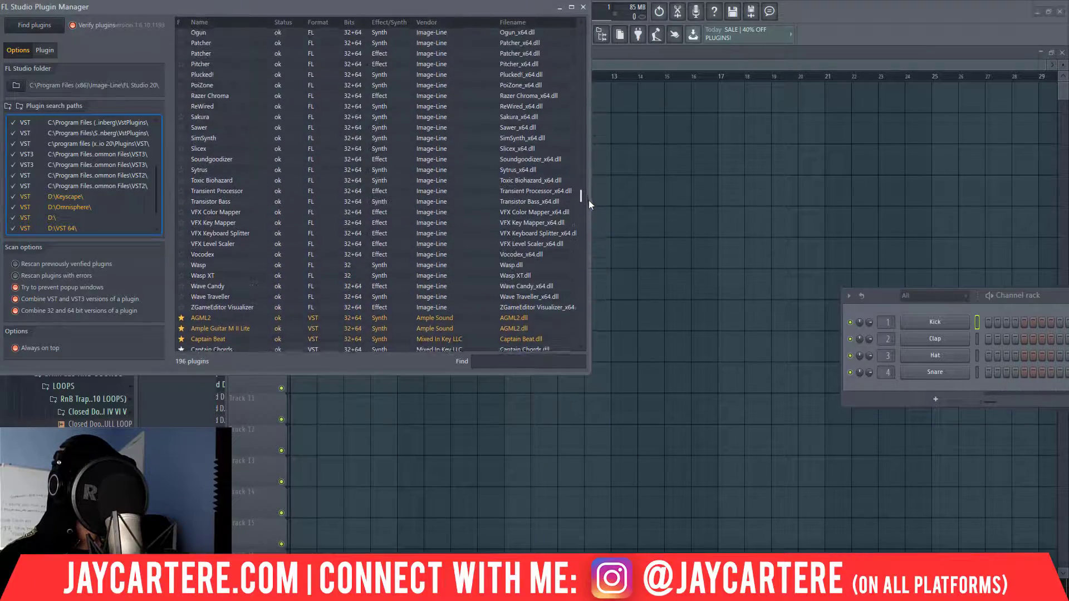
left_click_drag(590, 202, 584, 329)
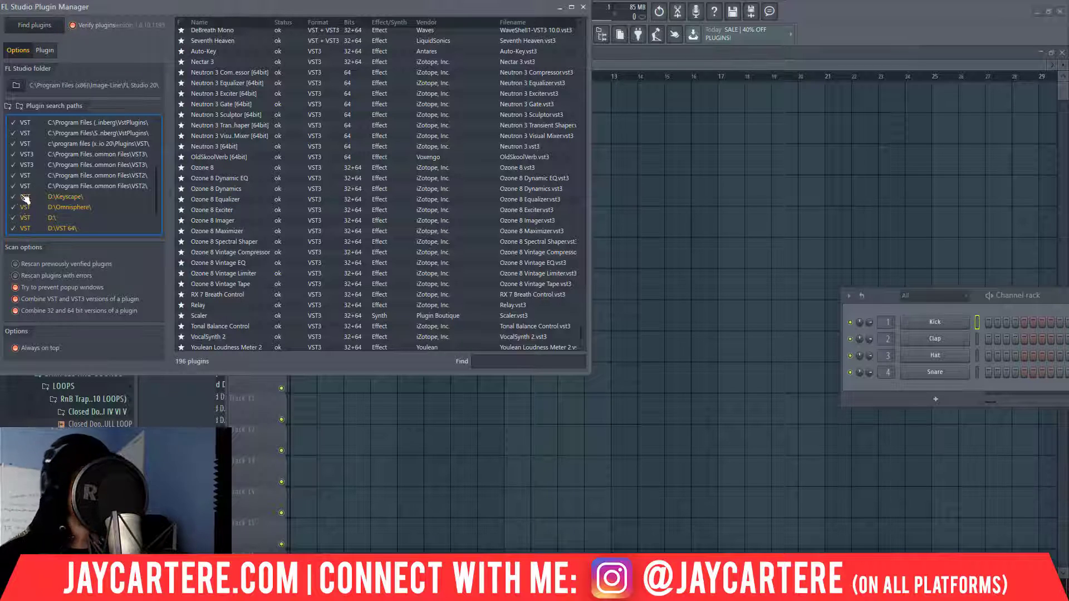
scroll(64, 203, "down", 1)
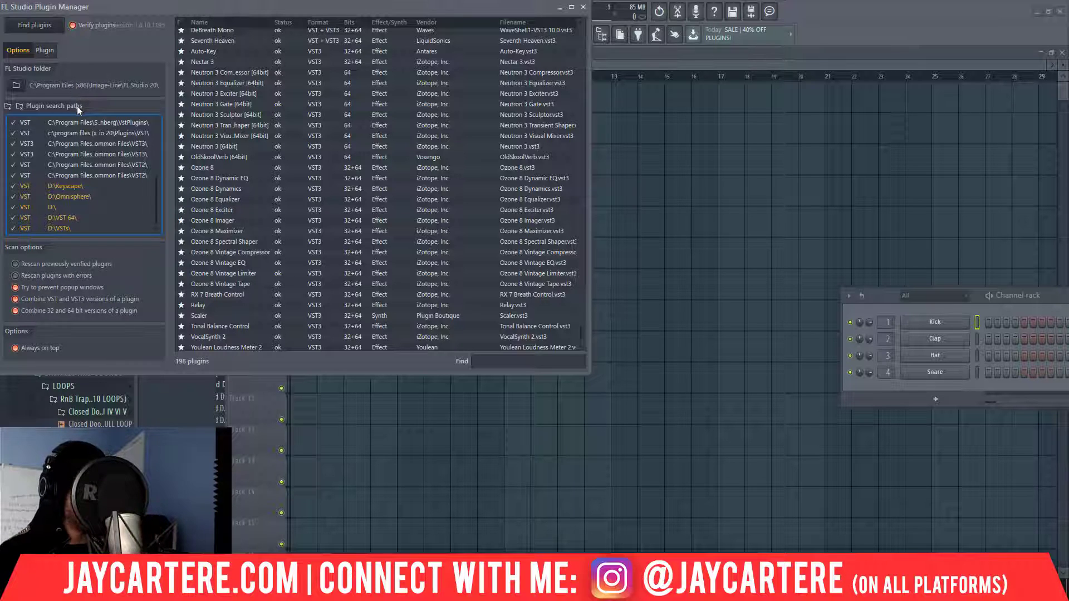
left_click(46, 26)
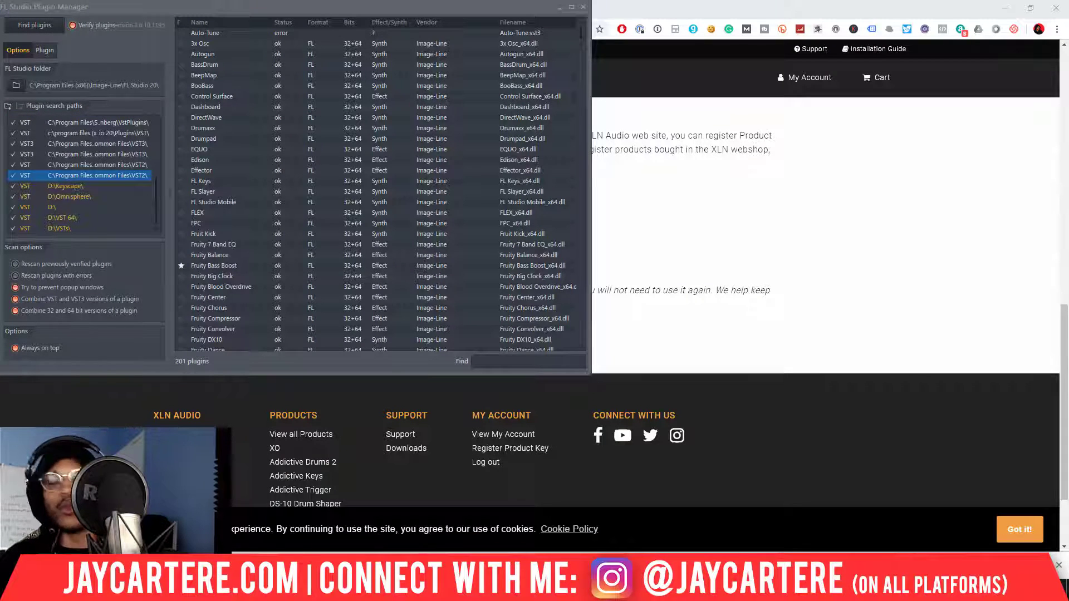
Step: Mark Addictive Drums 2, Addictive Keys, DS-10 Drum Shaper, RC-20 Retro Color and XO as favourites in the plugin list
scroll(401, 190, "down", 20)
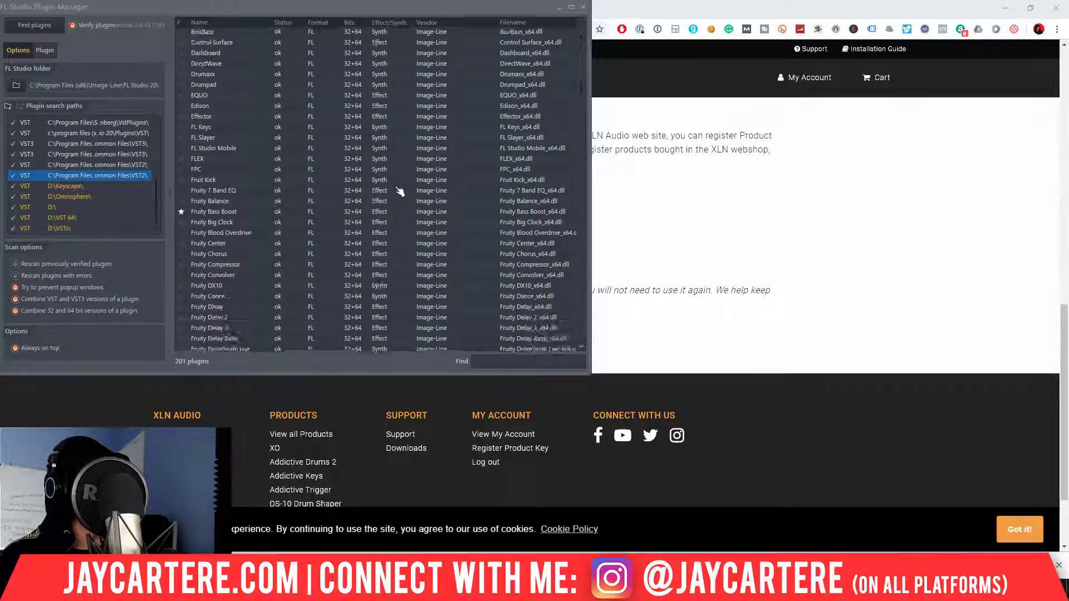
scroll(400, 192, "up", 3)
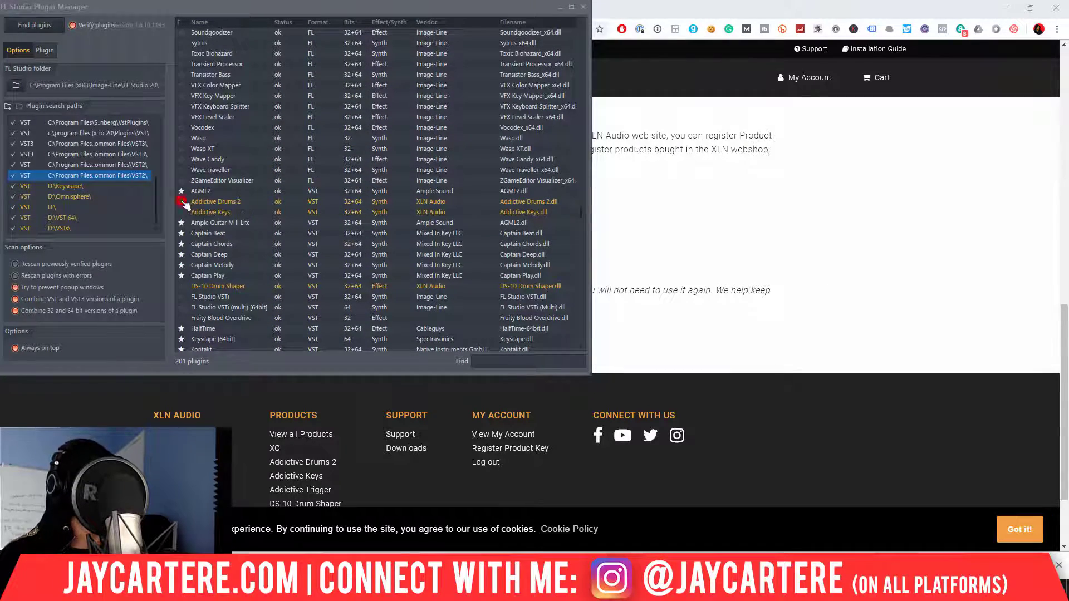
left_click(183, 202)
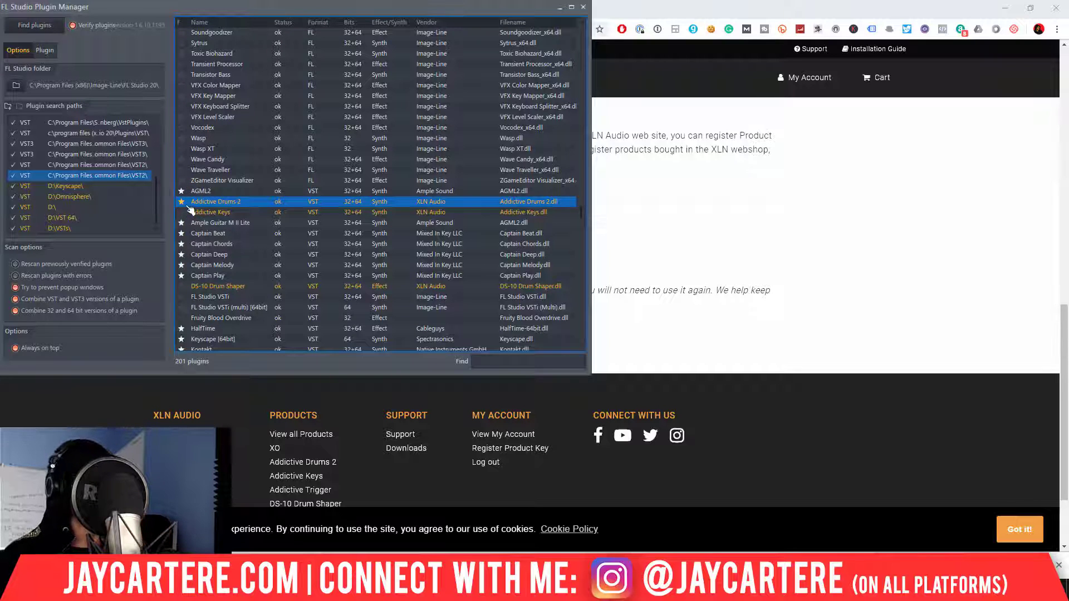
left_click(181, 213)
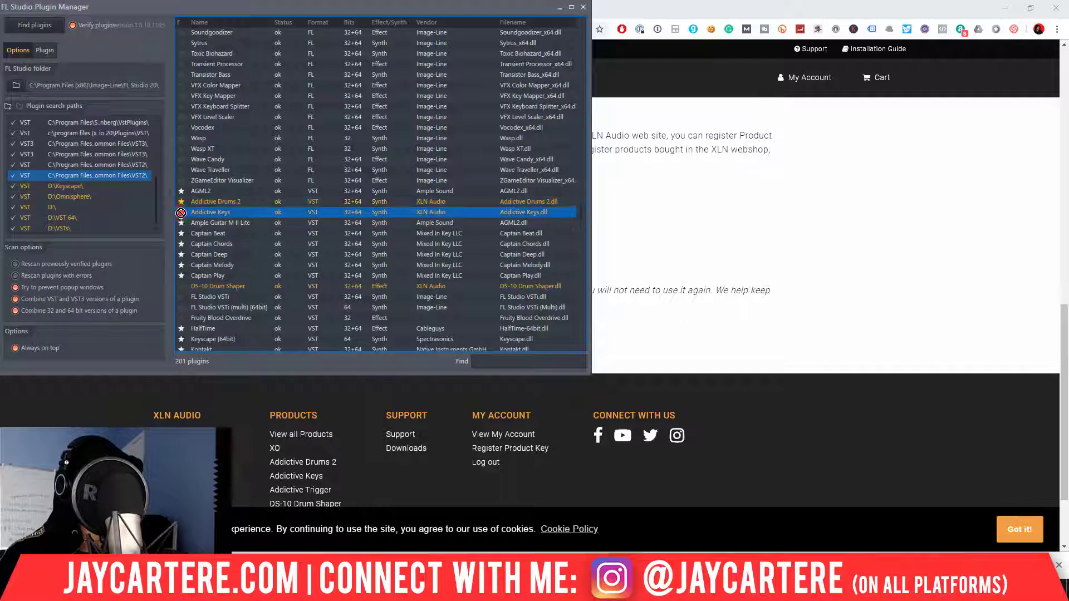
left_click(181, 286)
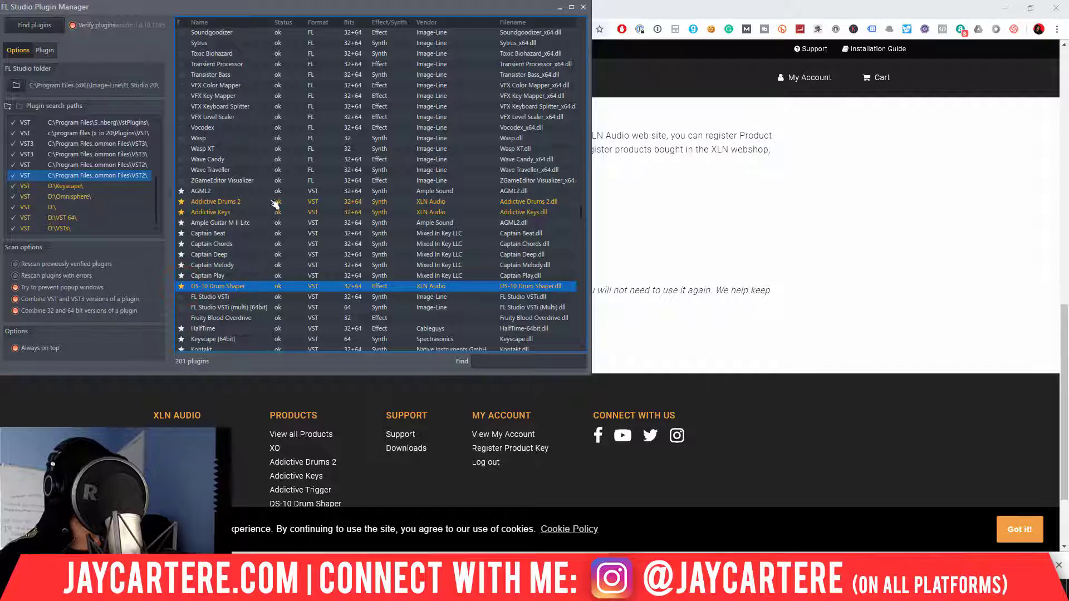
scroll(225, 189, "down", 15)
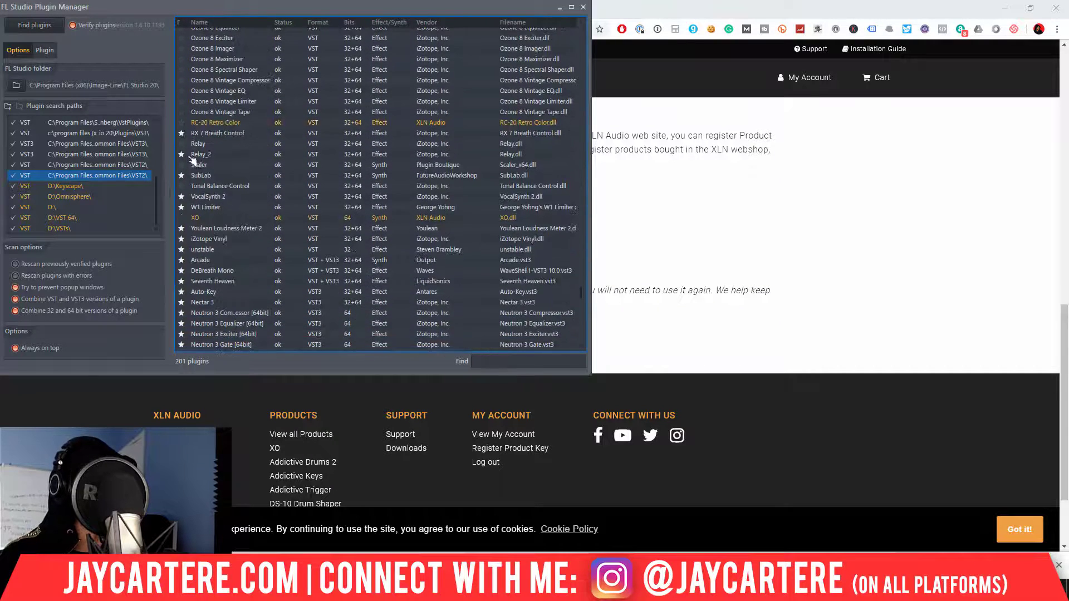
left_click(182, 122)
left_click(182, 218)
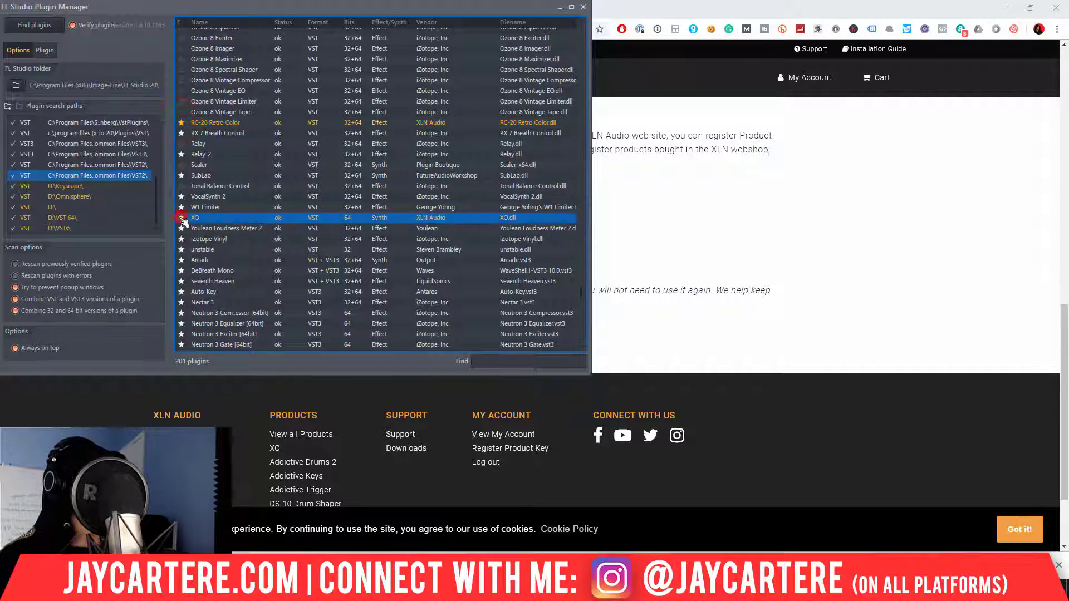
Step: Check the plugin list for further XLN Audio entries, close the plugin manager and switch back to FL Studio
scroll(201, 207, "down", 5)
scroll(201, 207, "up", 10)
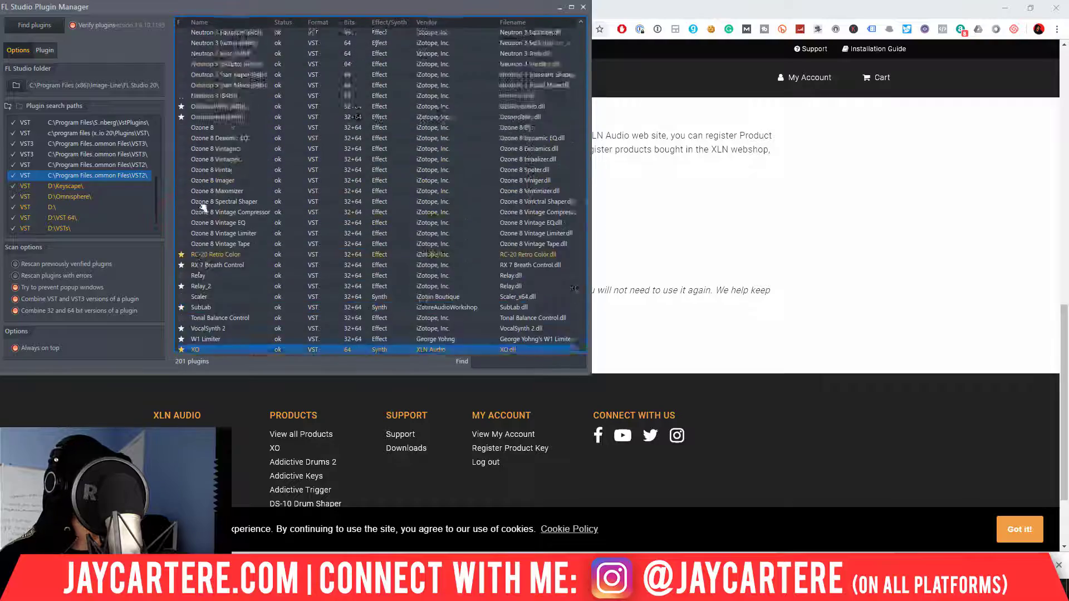
scroll(202, 207, "up", 15)
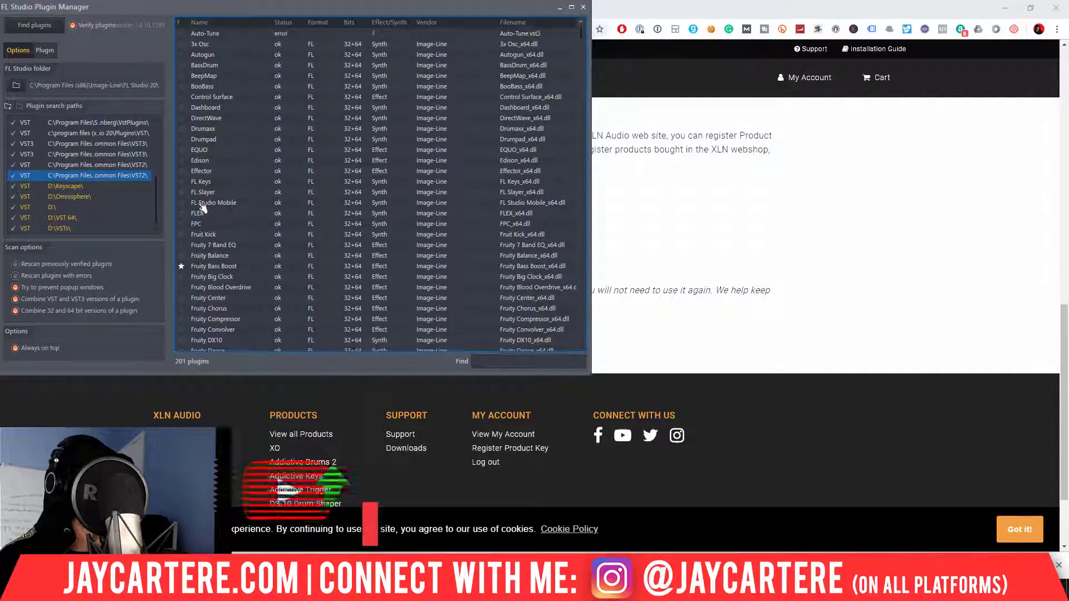
scroll(306, 204, "down", 18)
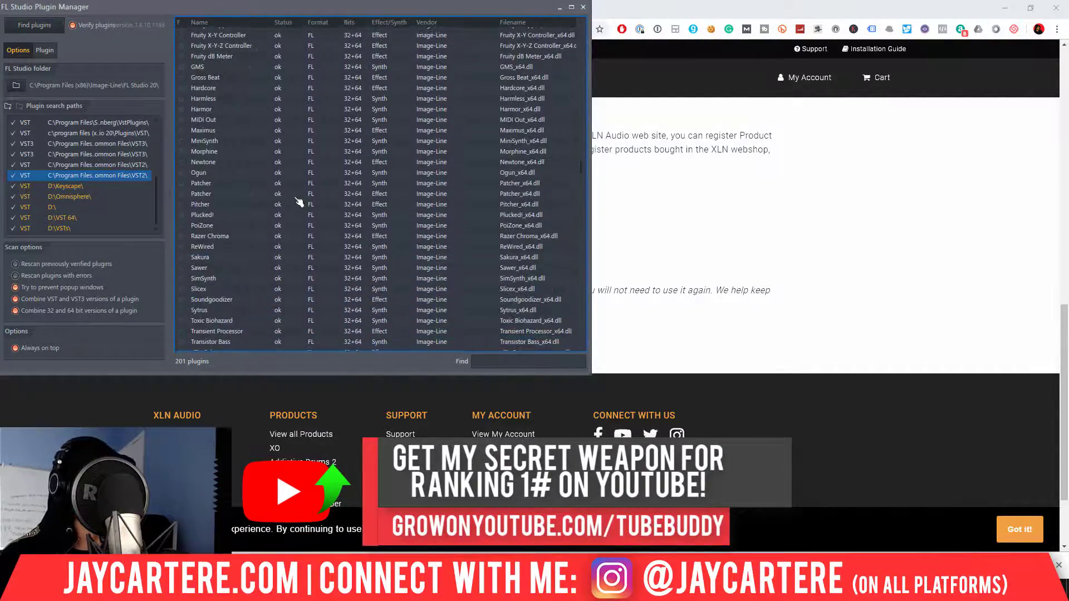
scroll(356, 172, "down", 5)
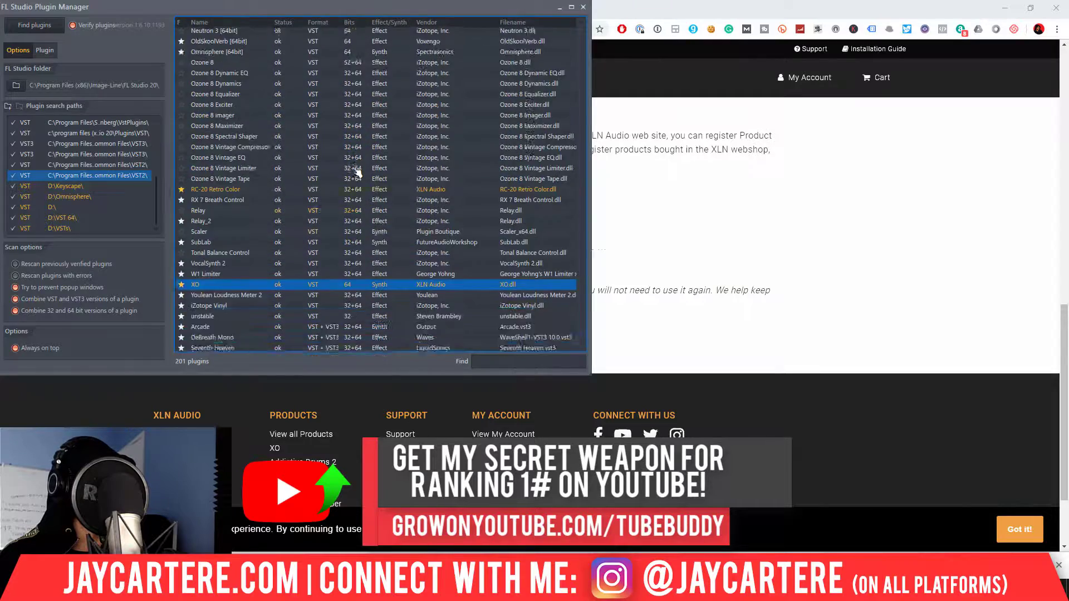
scroll(356, 172, "up", 2)
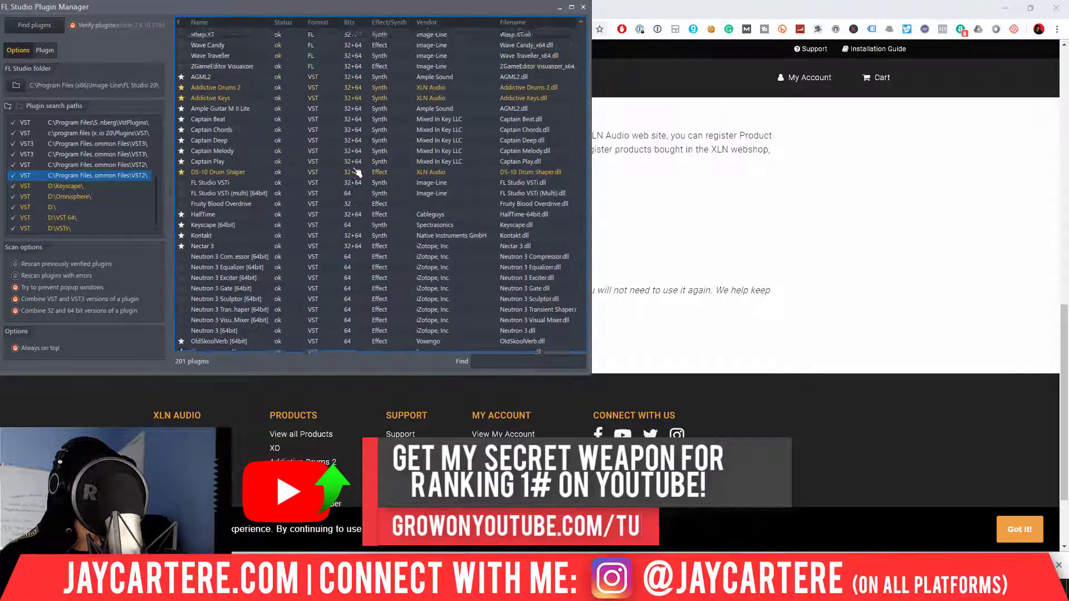
scroll(357, 174, "down", 20)
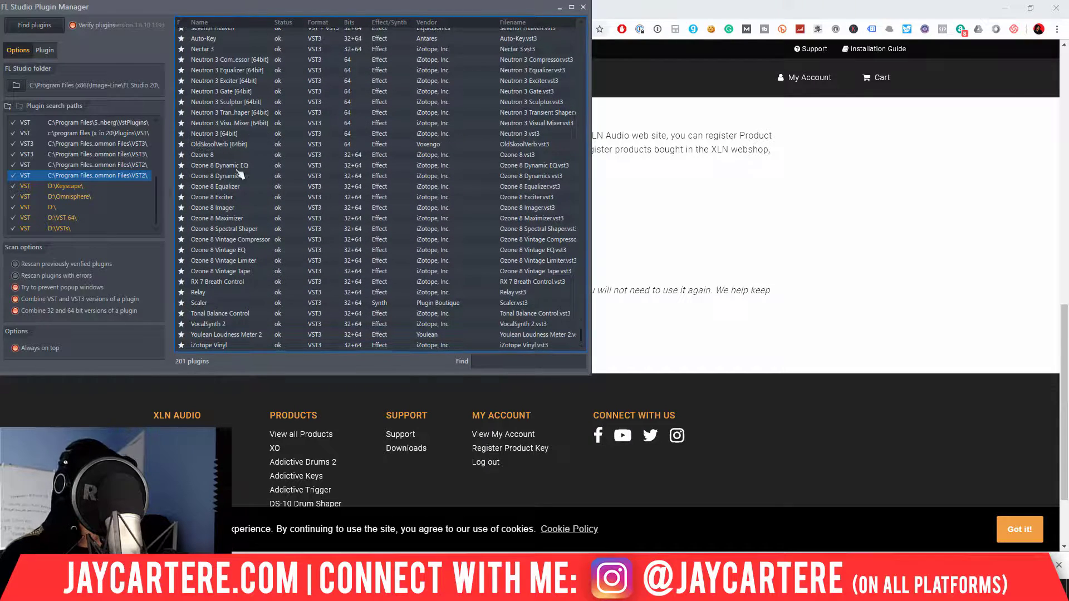
left_click(583, 6)
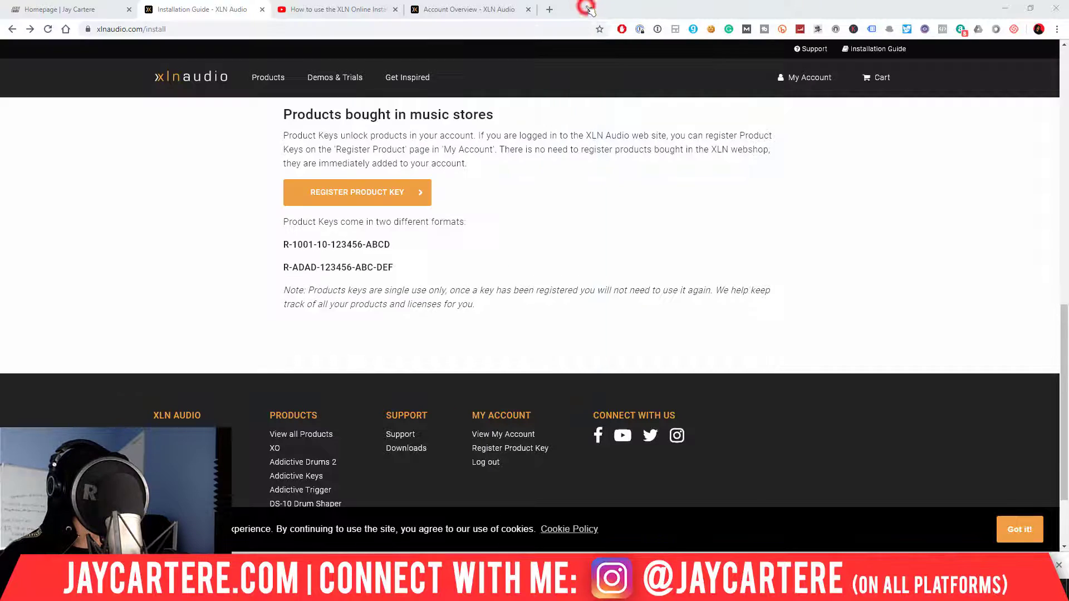
key("alt+Tab")
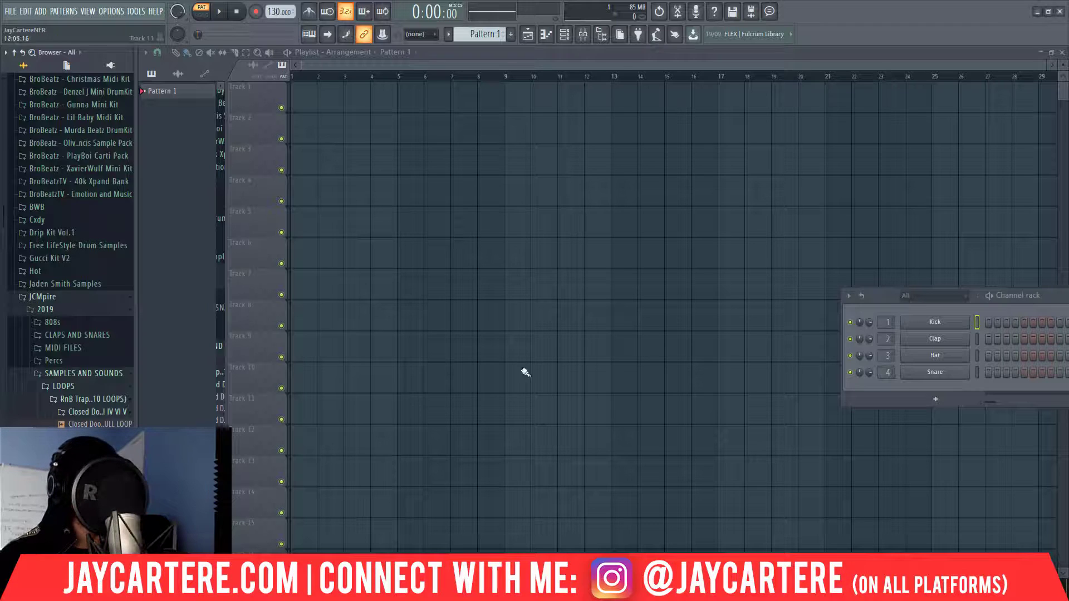
Step: Add Addictive Keys as a new instrument channel and move the channel rack clear of the plugin window
left_click_drag(888, 296, 412, 139)
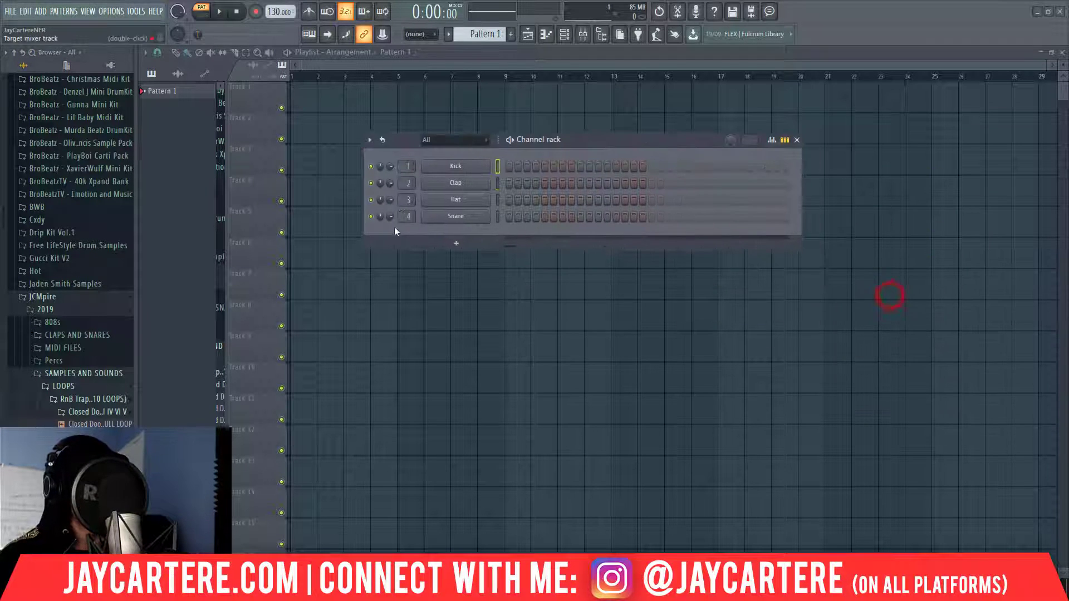
left_click(454, 245)
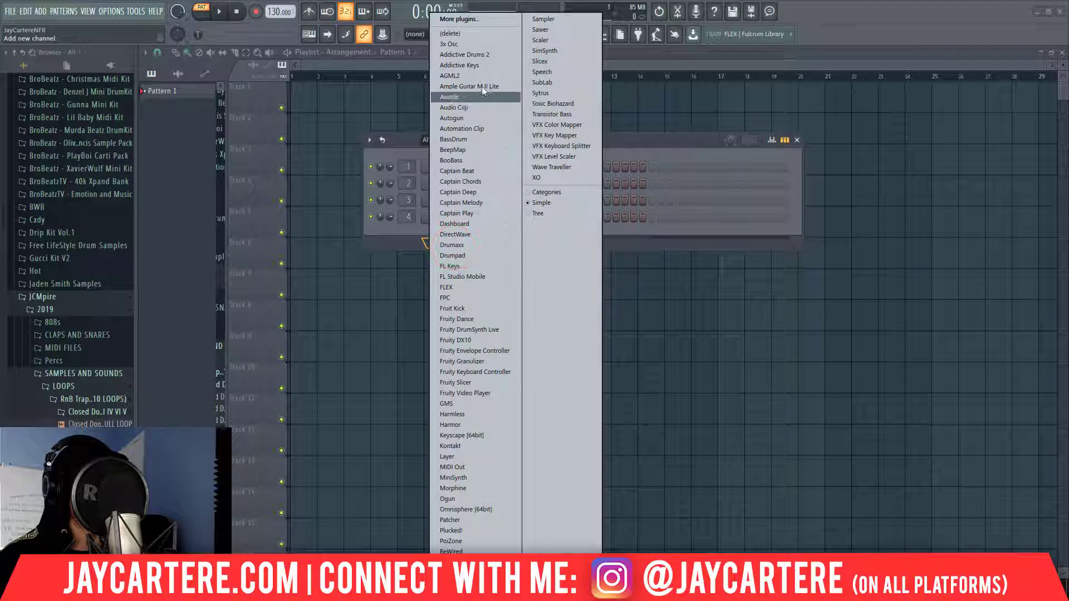
left_click(475, 66)
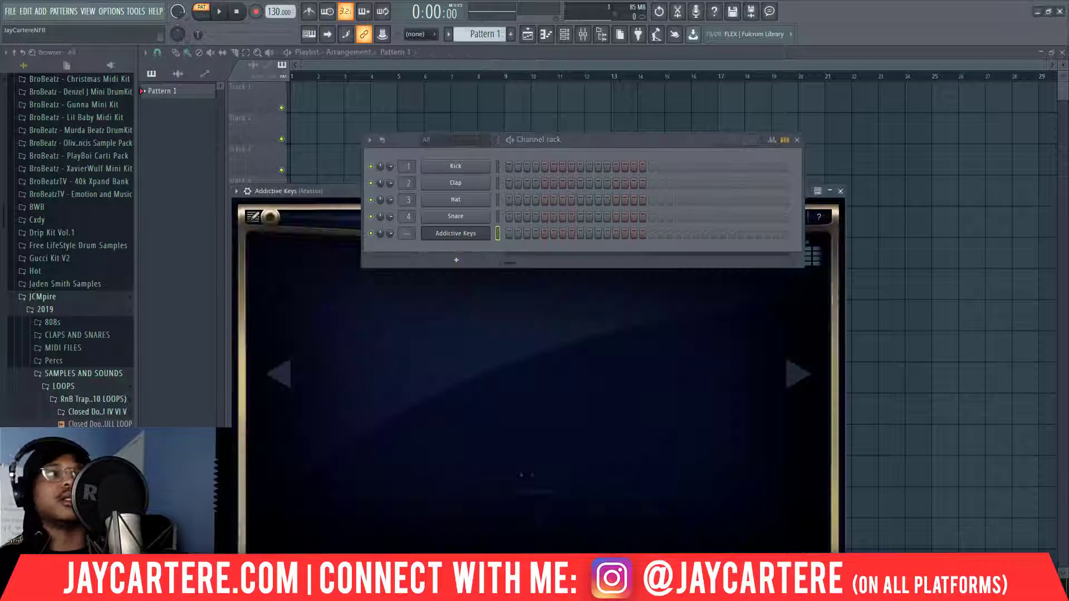
left_click_drag(631, 141, 760, 132)
Step: Audition the Mark One - Seven 3 preset by playing notes on the Addictive Keys keyboard
left_click(441, 364)
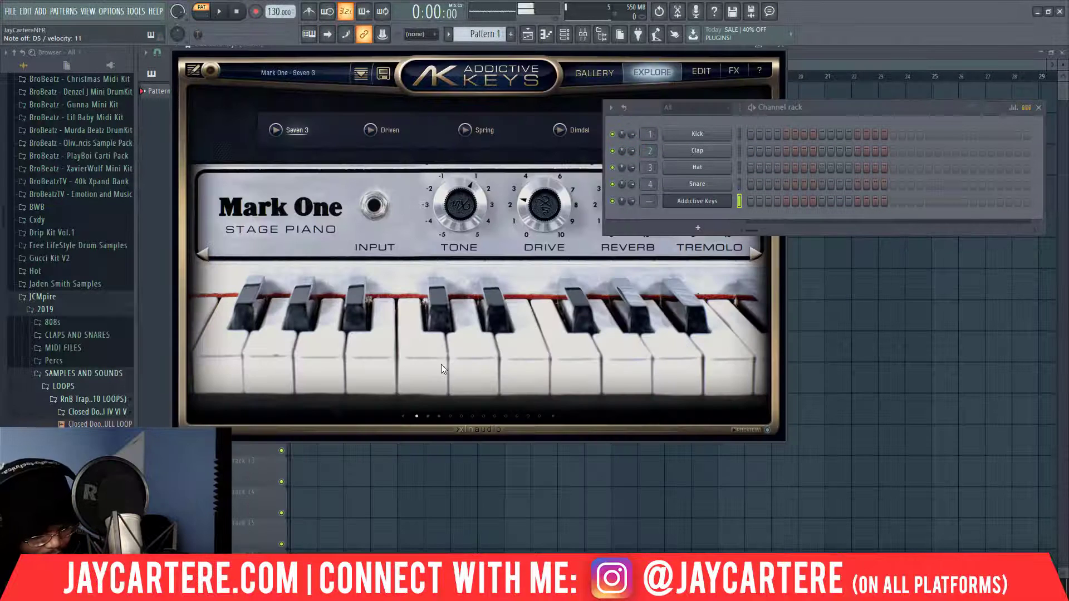
left_click(441, 364)
left_click(441, 364)
left_click(441, 364)
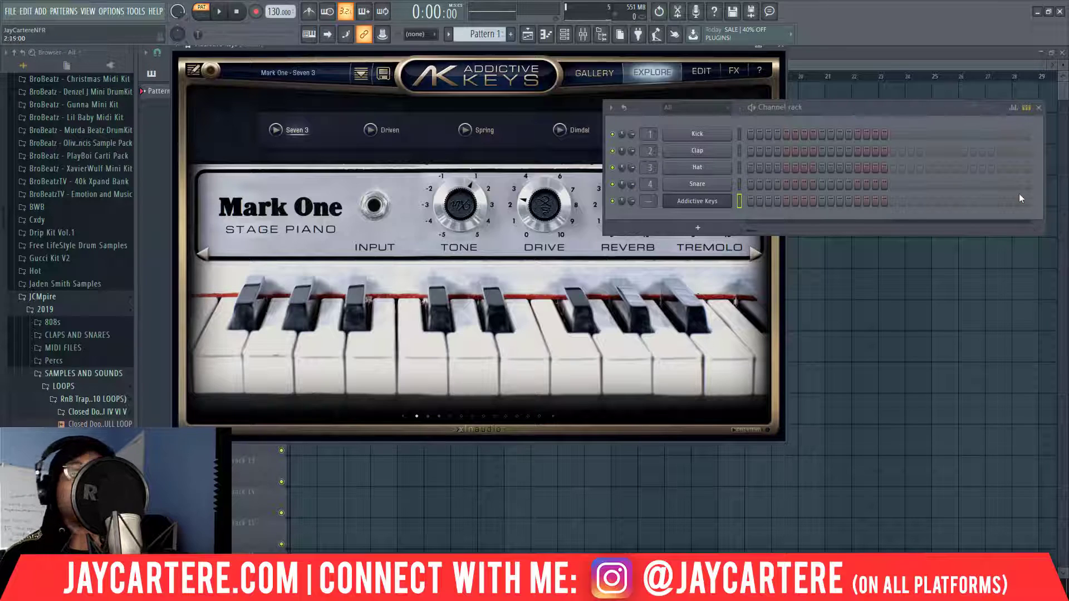
Step: Open the mixer, move it aside and route the Addictive Keys channel to mixer track 1
key("F9")
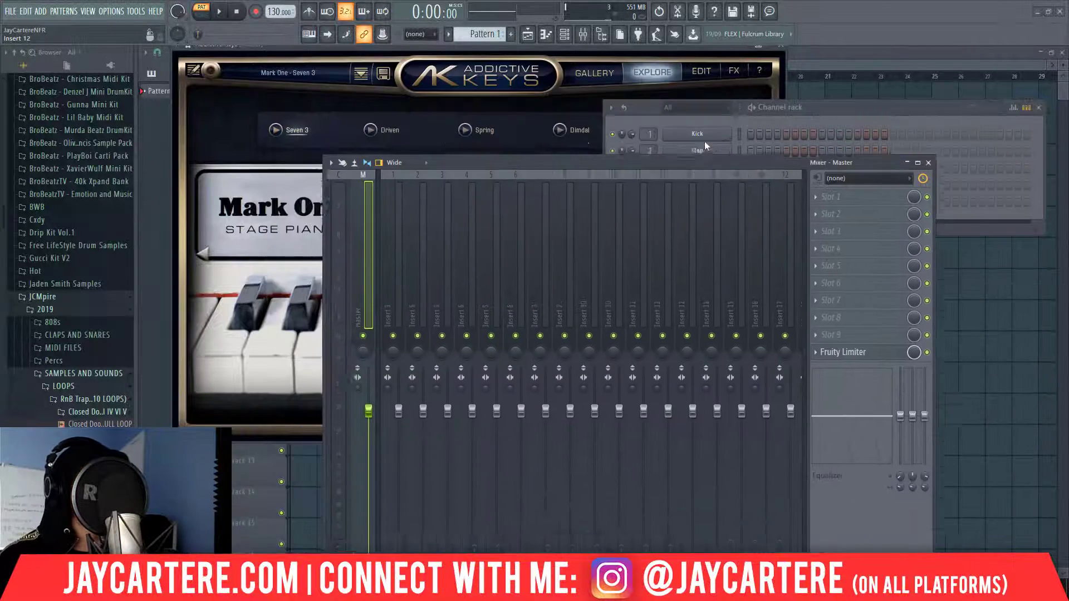
left_click_drag(704, 161, 982, 167)
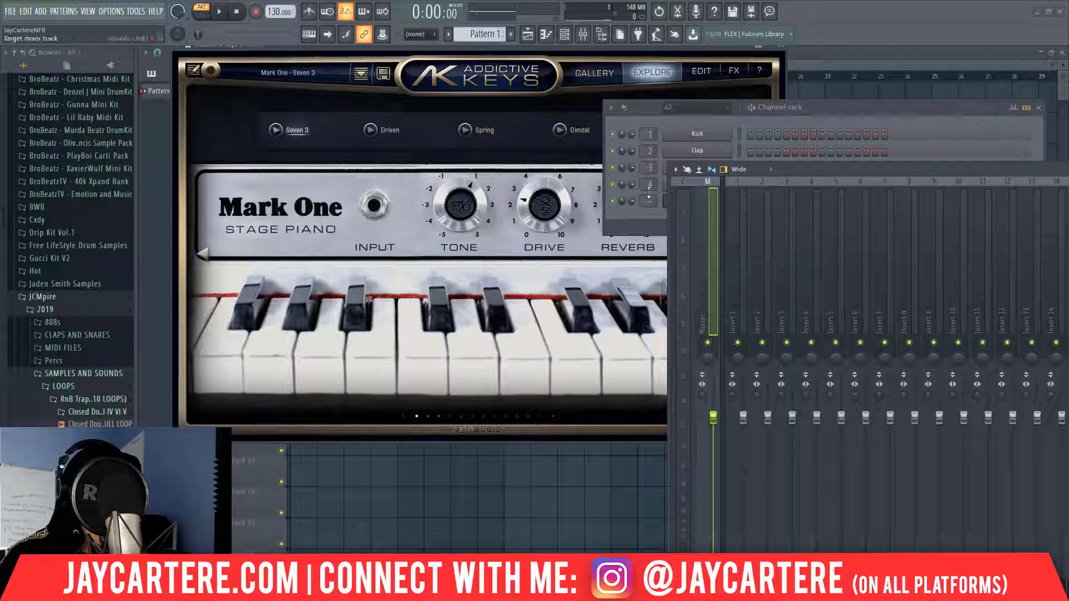
left_click_drag(649, 193, 647, 188)
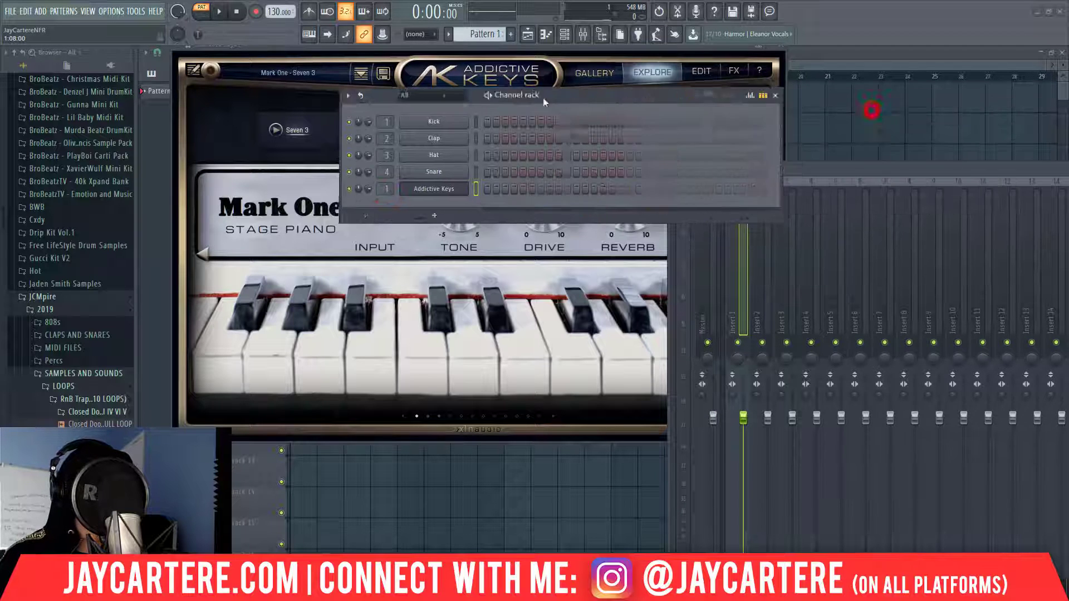